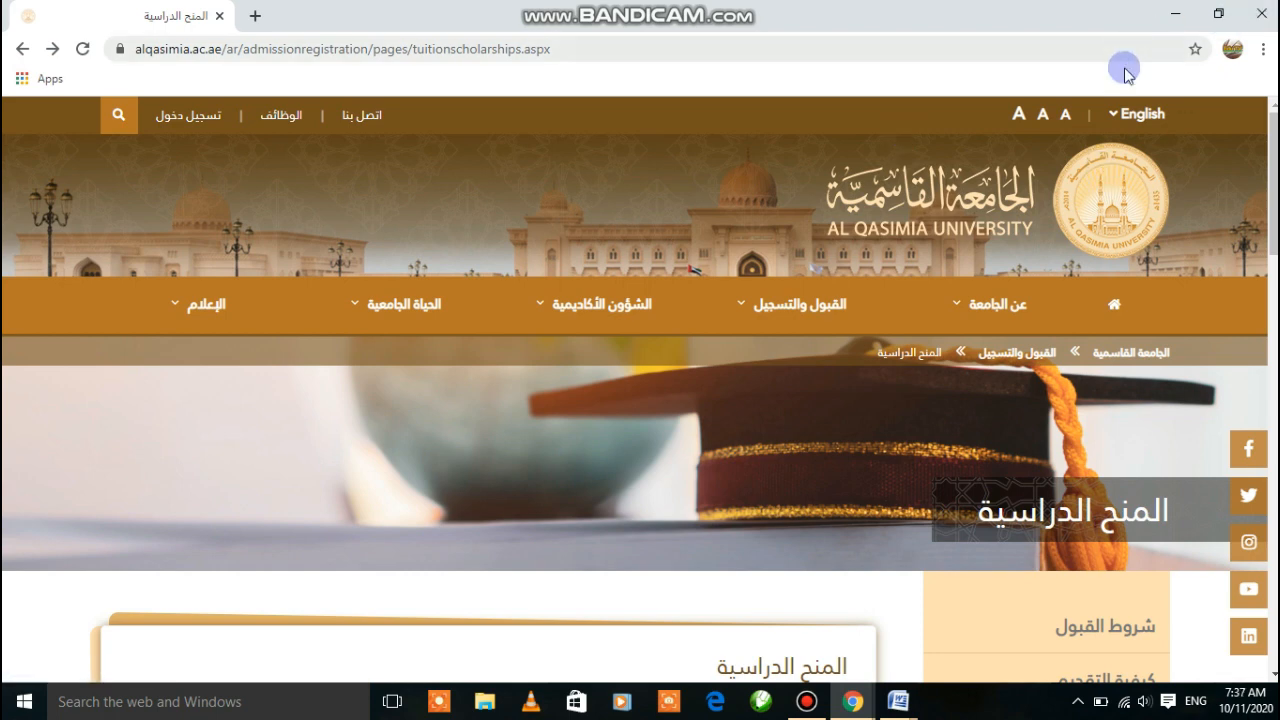
Switch the site's language to English, then back to Arabic
click(1122, 114)
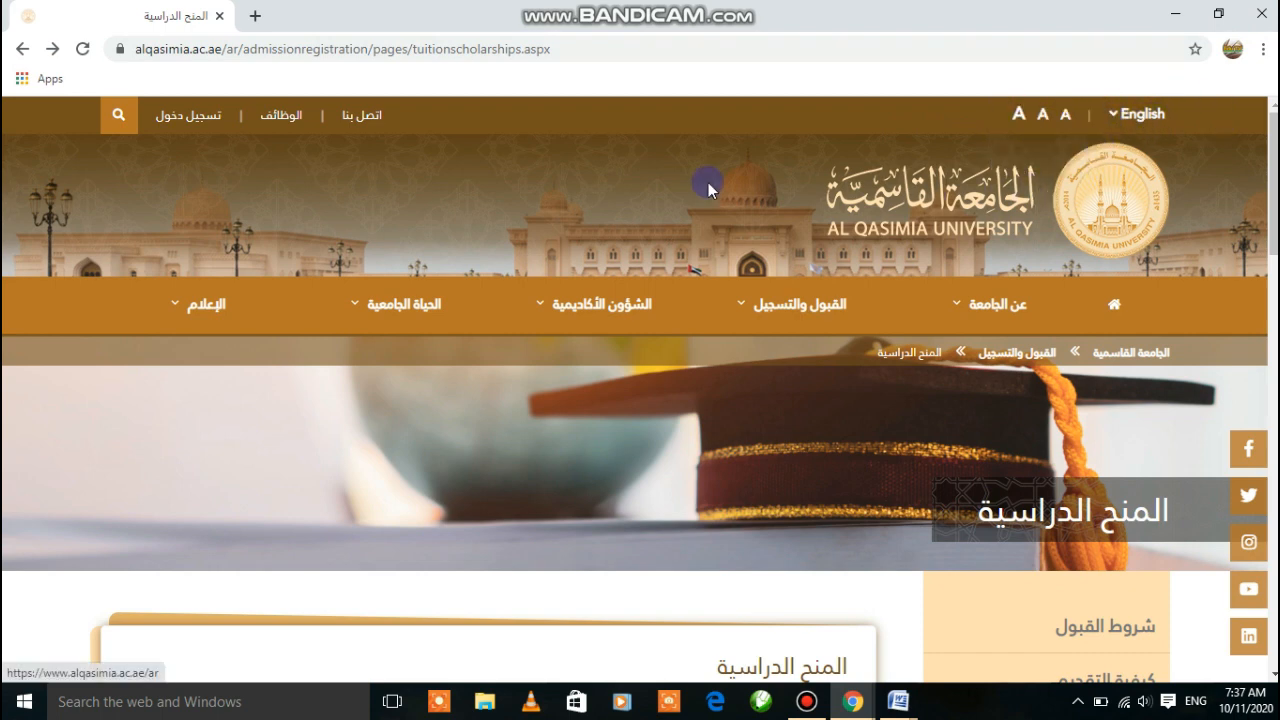
mouse_move(1145, 117)
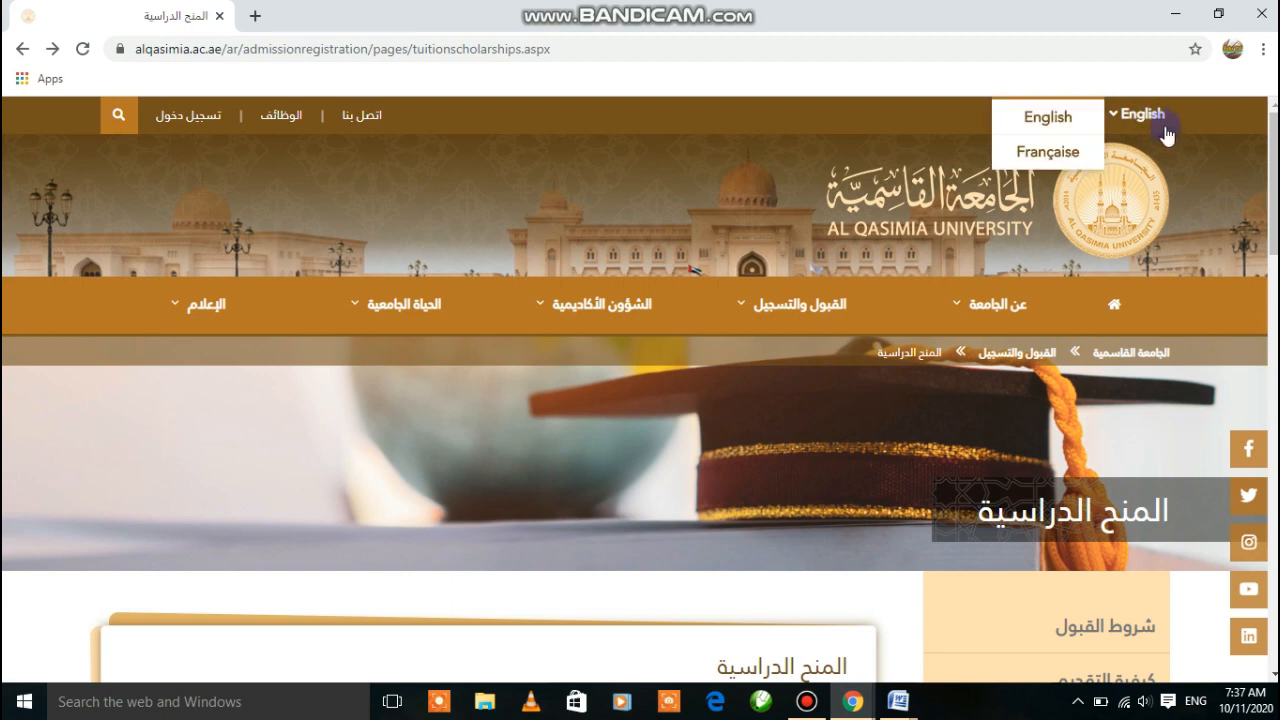
click(1037, 120)
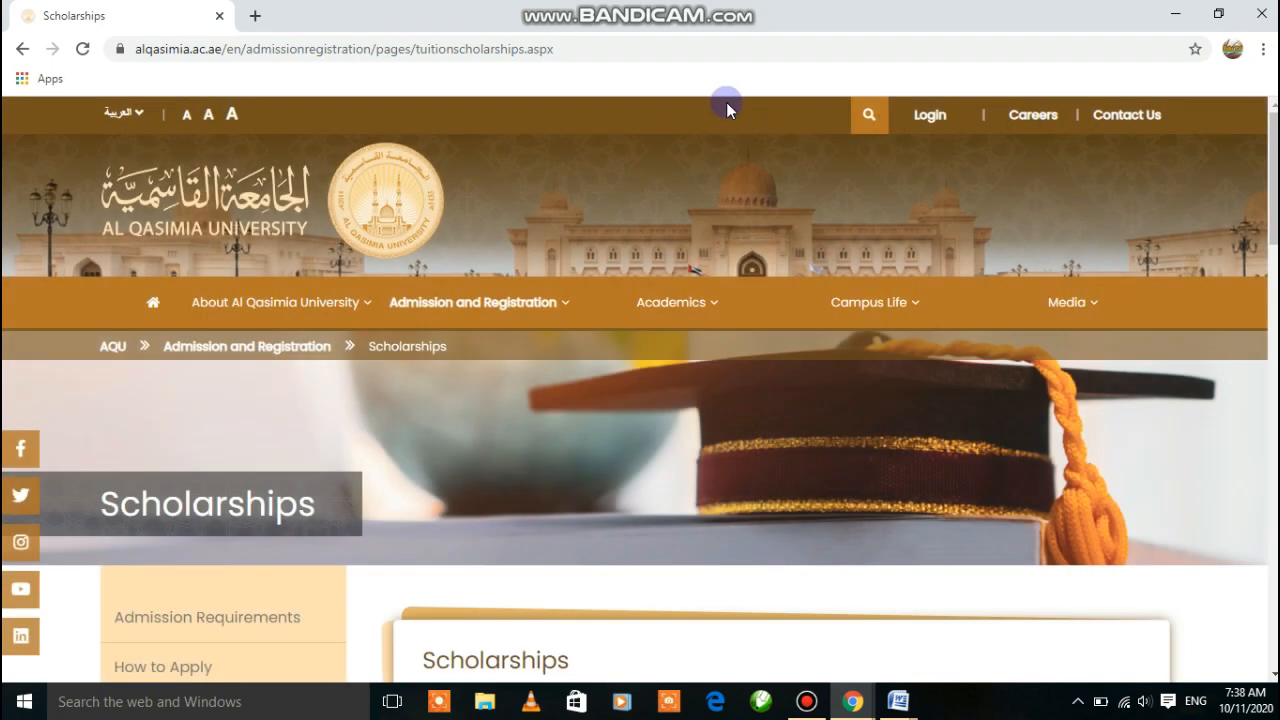
mouse_move(128, 113)
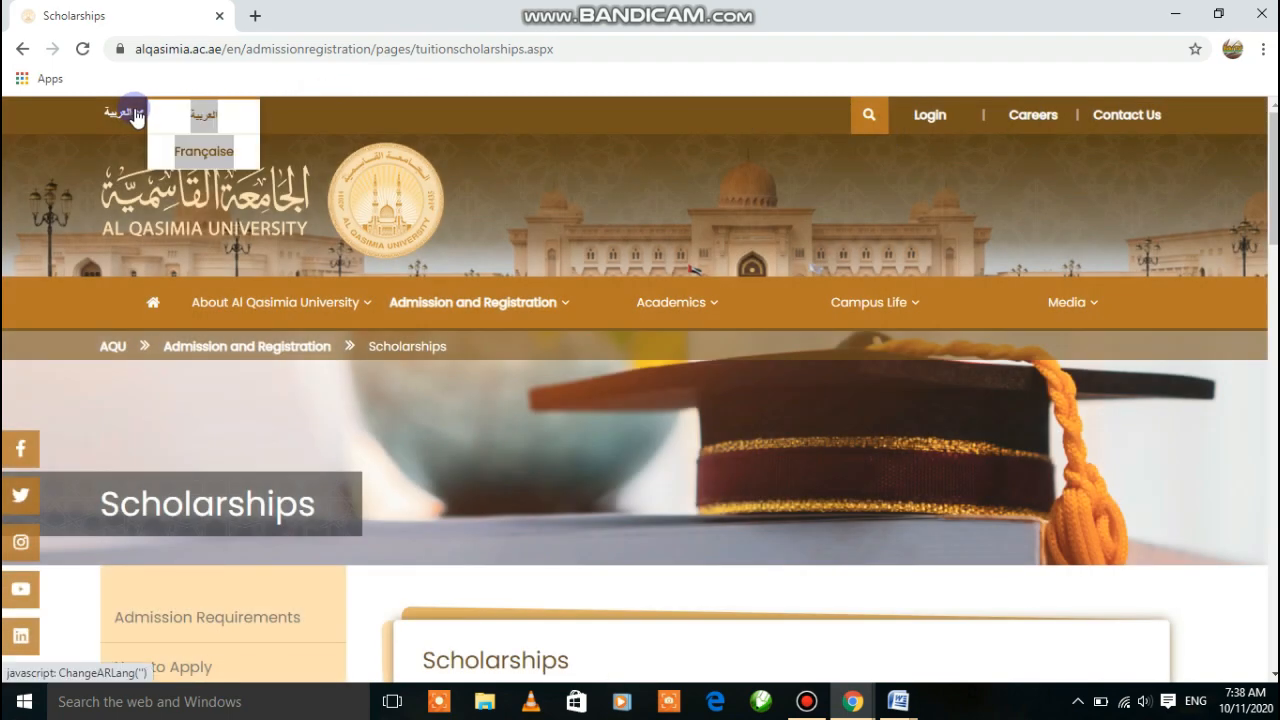
click(200, 121)
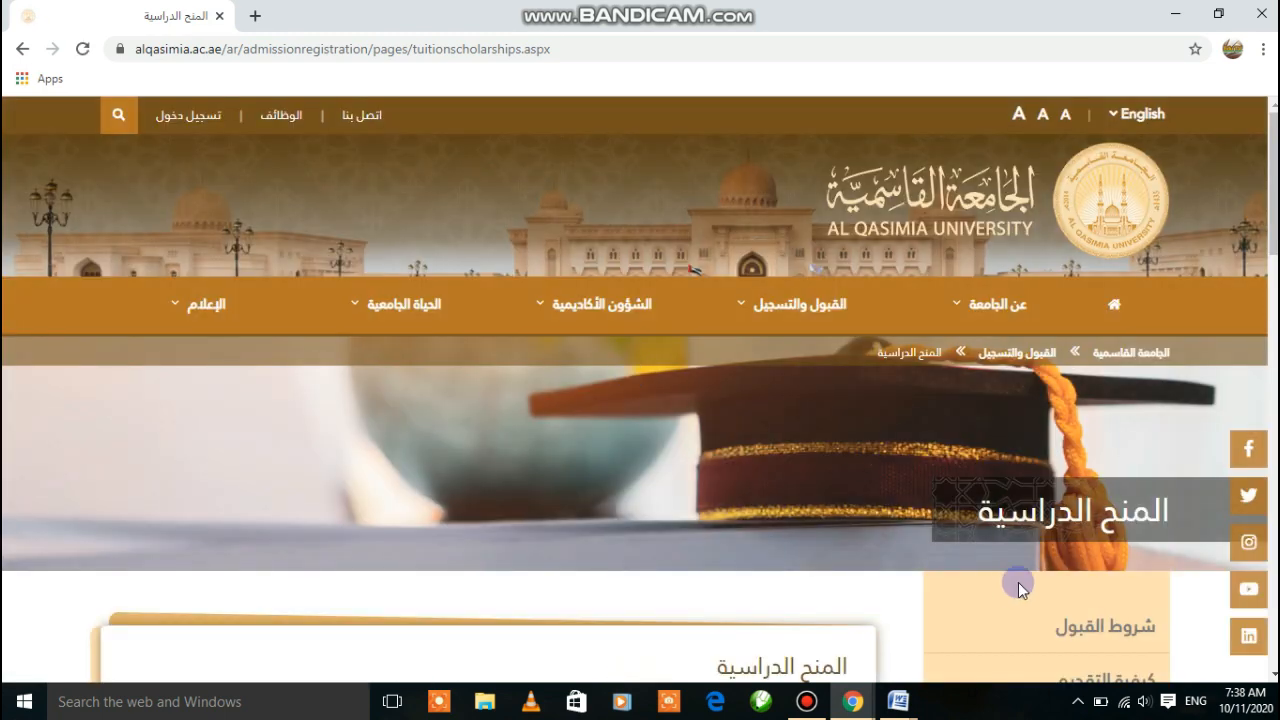
Open the Scholarships page from the admissions section and browse it
click(1274, 672)
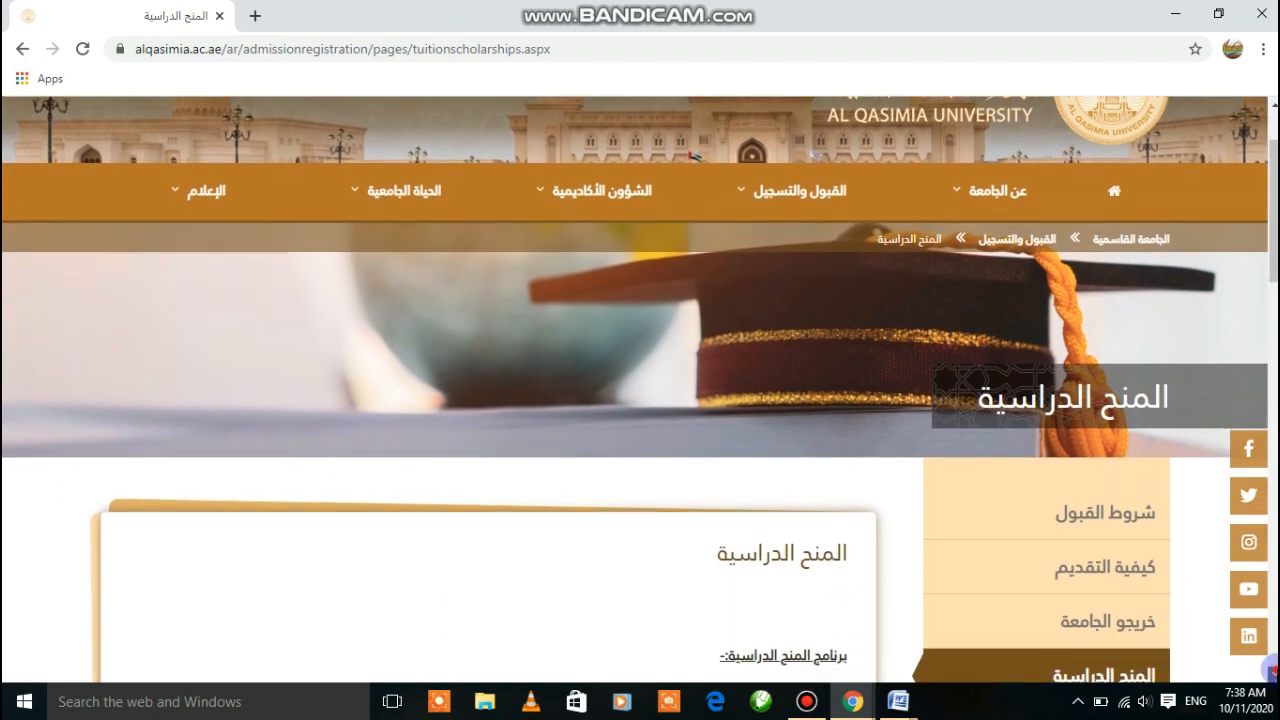
scroll(1272, 670, down, 2)
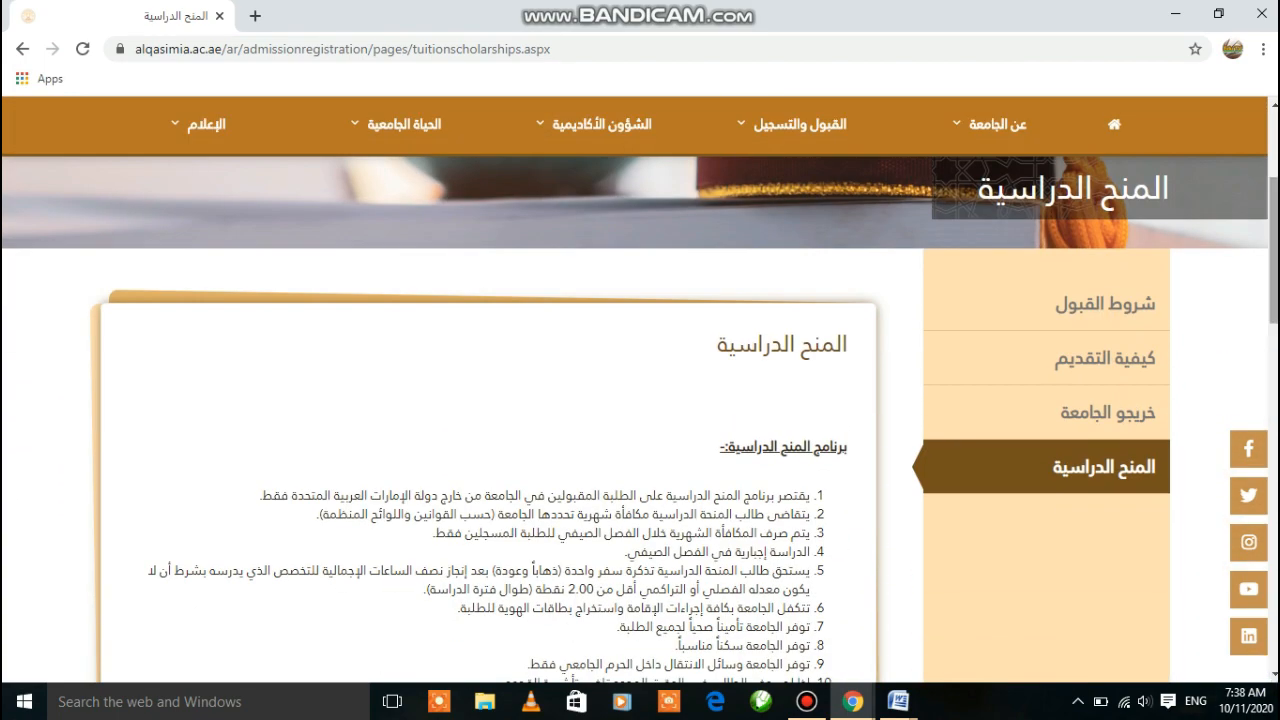
click(1274, 106)
scroll(1274, 106, up, 2)
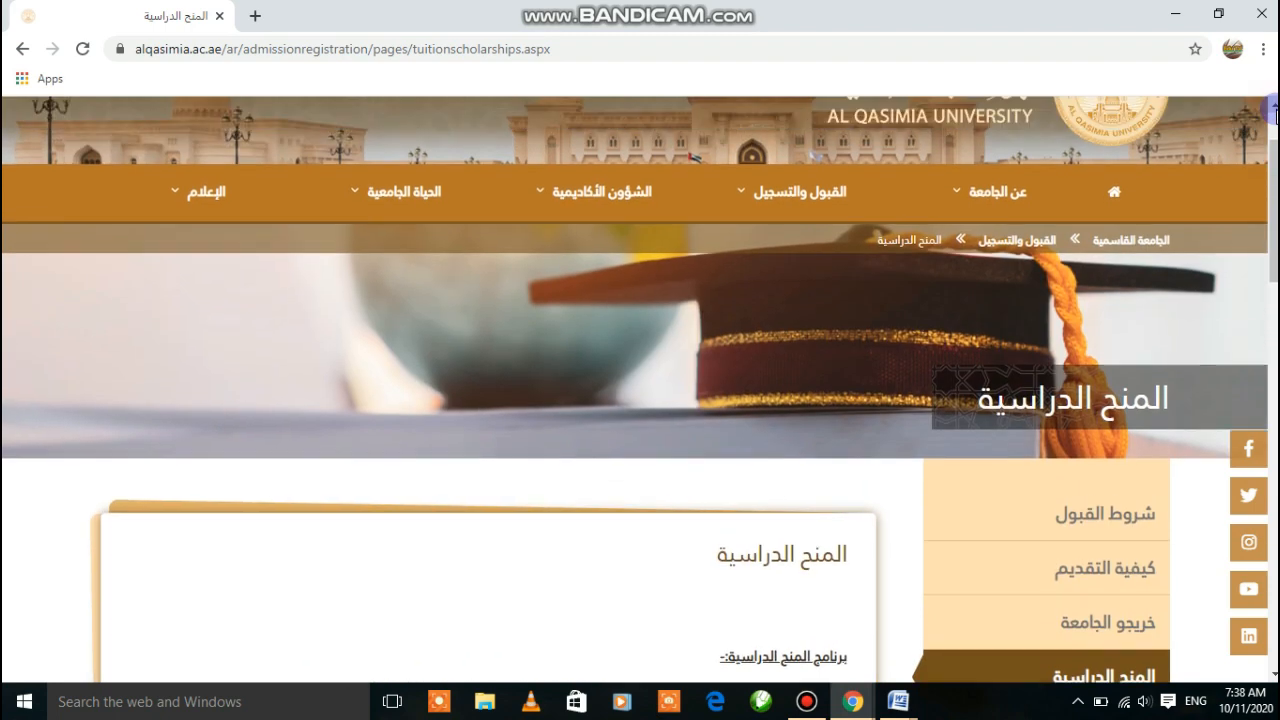
mouse_move(806, 195)
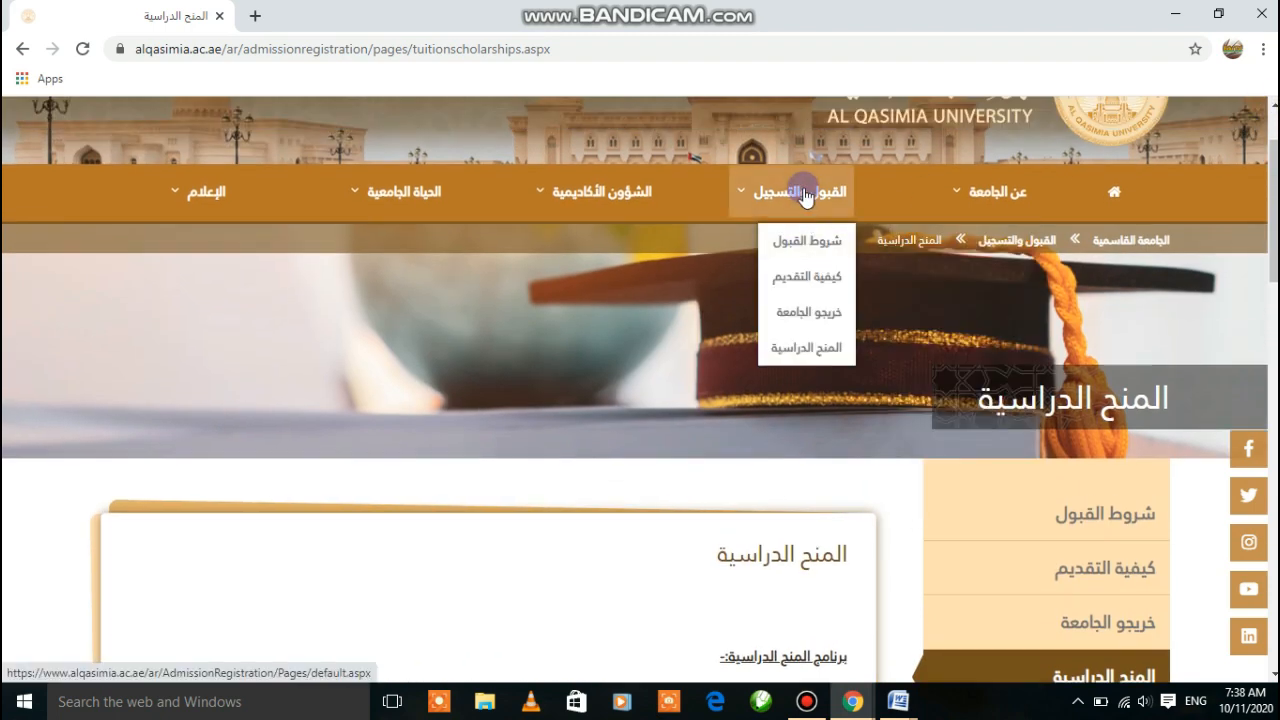
click(818, 354)
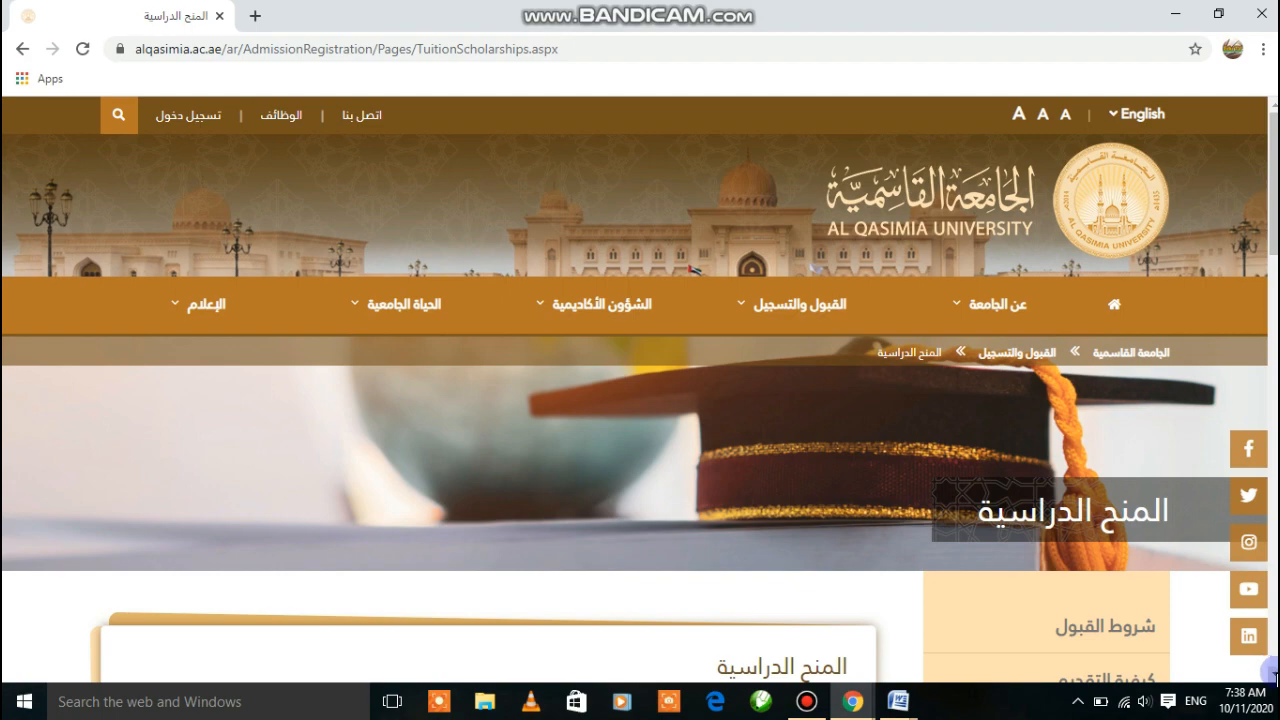
scroll(1273, 673, down, 2)
scroll(1273, 673, down, 3)
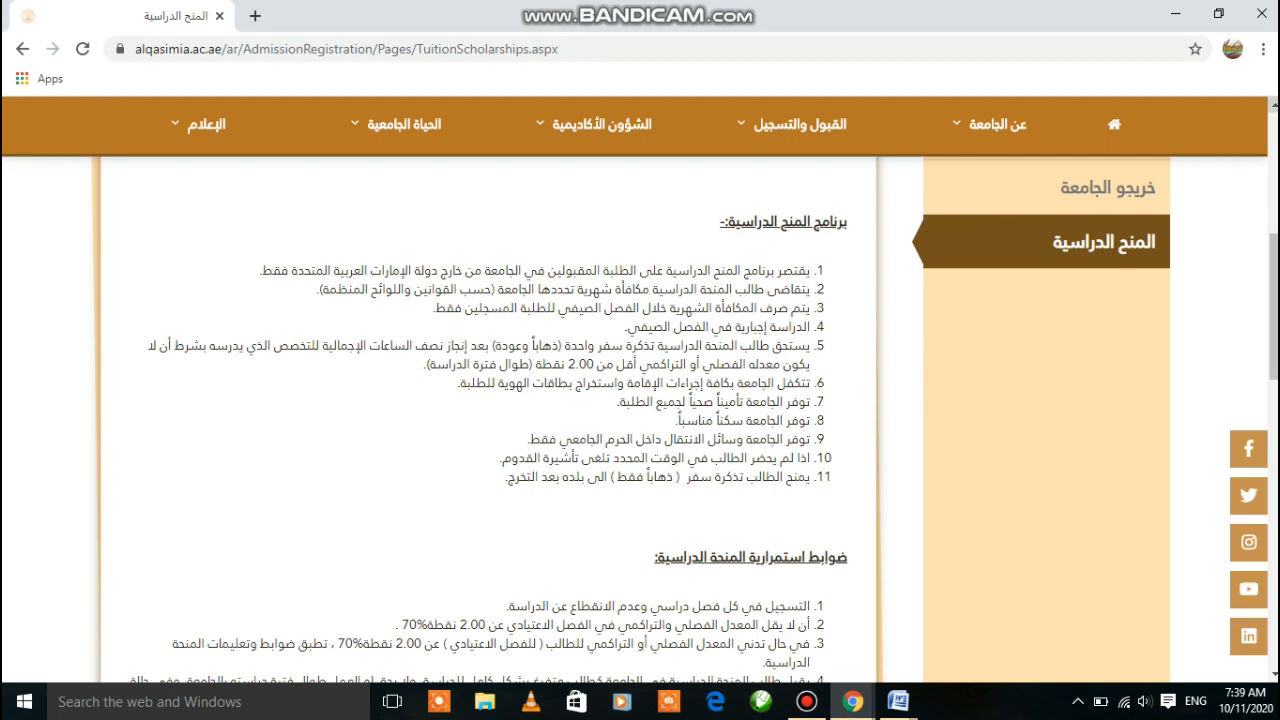
click(1275, 105)
scroll(1203, 189, up, 2)
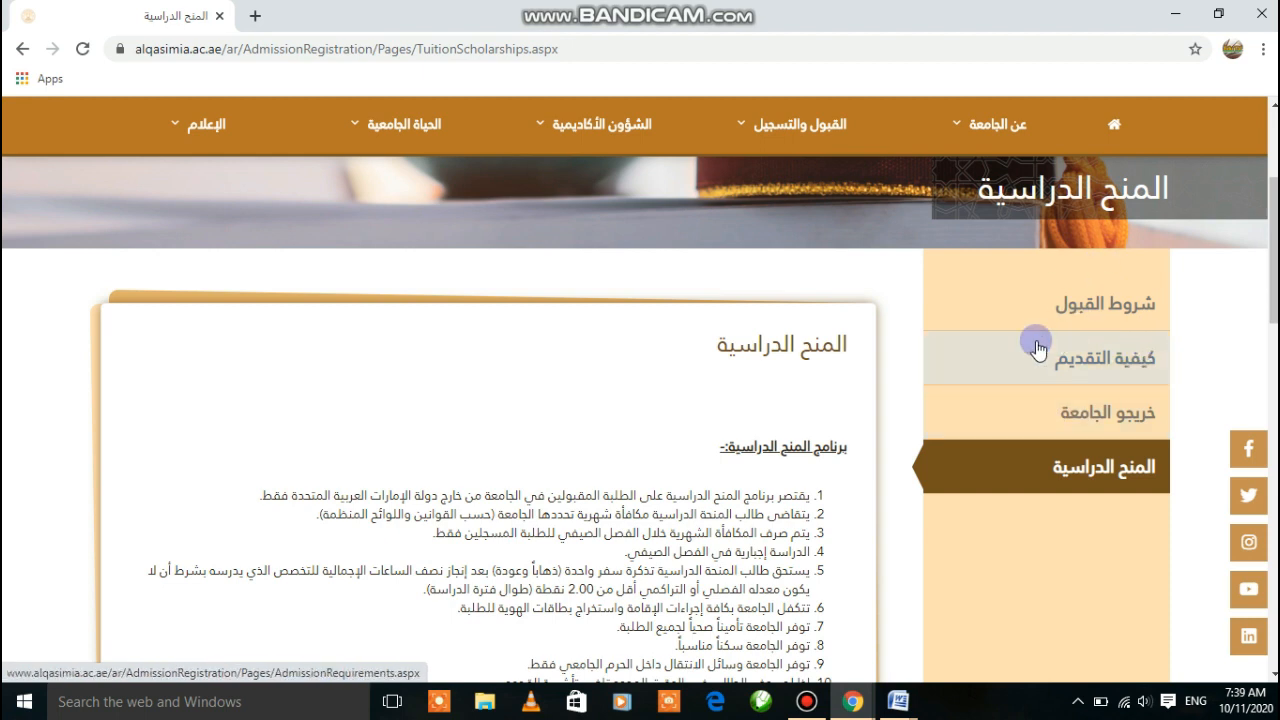
Open the How to Apply (كيفية التقديم) page and read down to the سجل الان button
click(1114, 372)
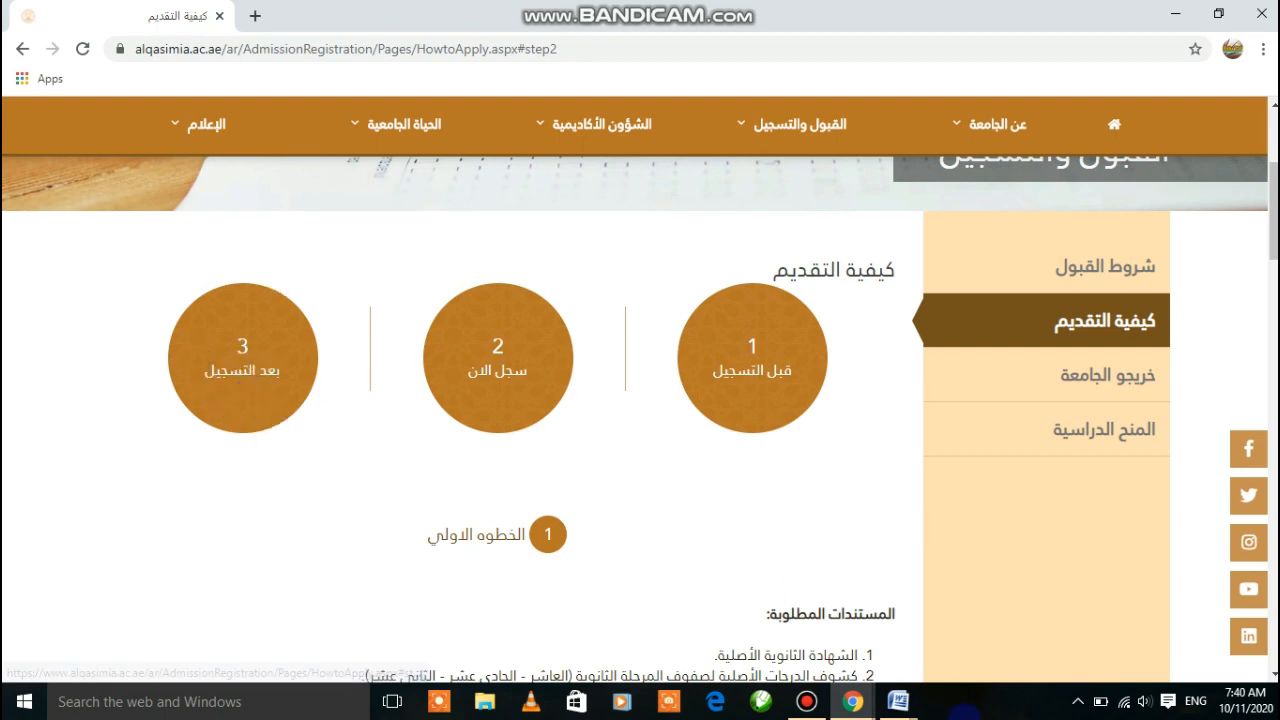
scroll(1270, 672, down, 3)
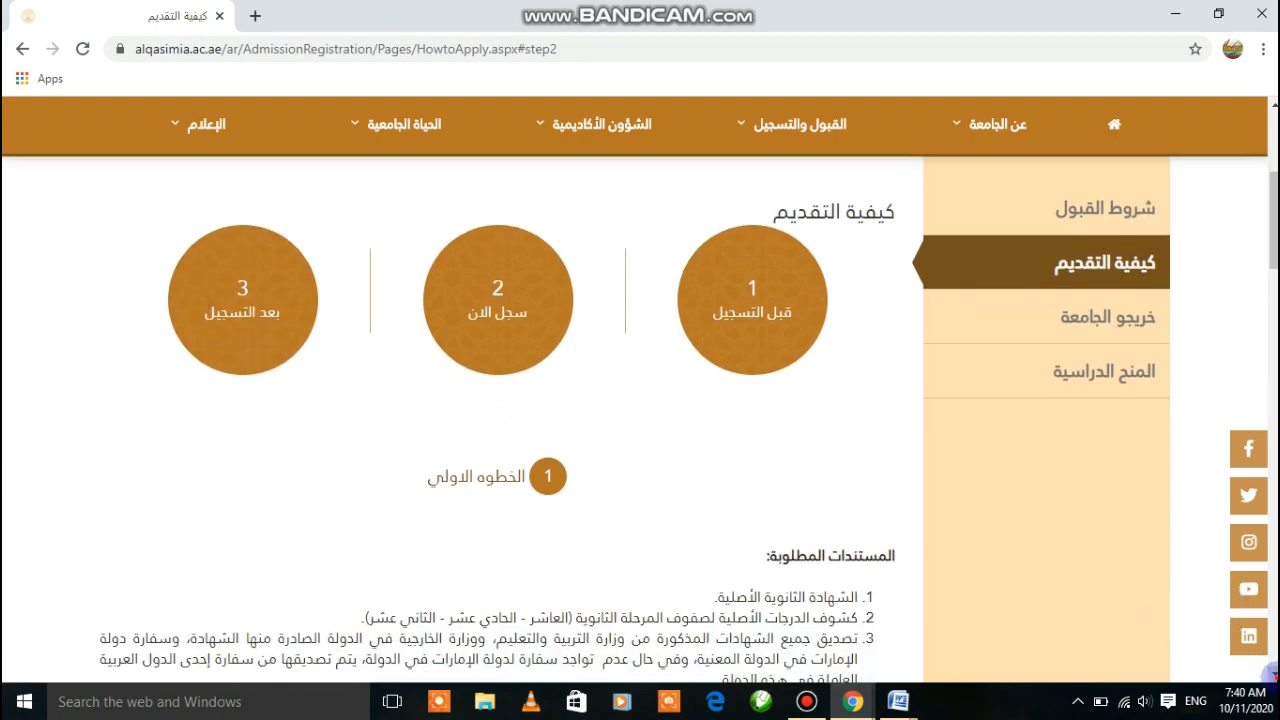
scroll(1042, 472, down, 10)
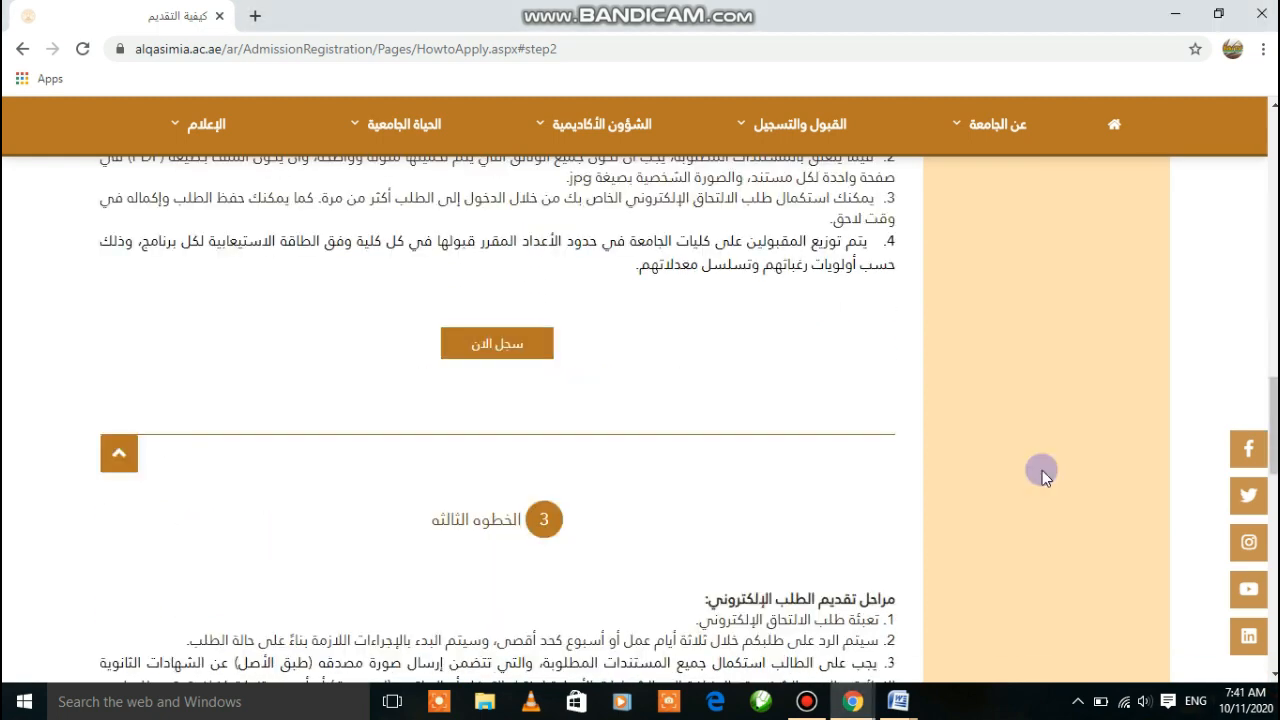
Start a new registration via سجل الان and scroll to the Programmes section showing Fall 2020/2021
click(497, 345)
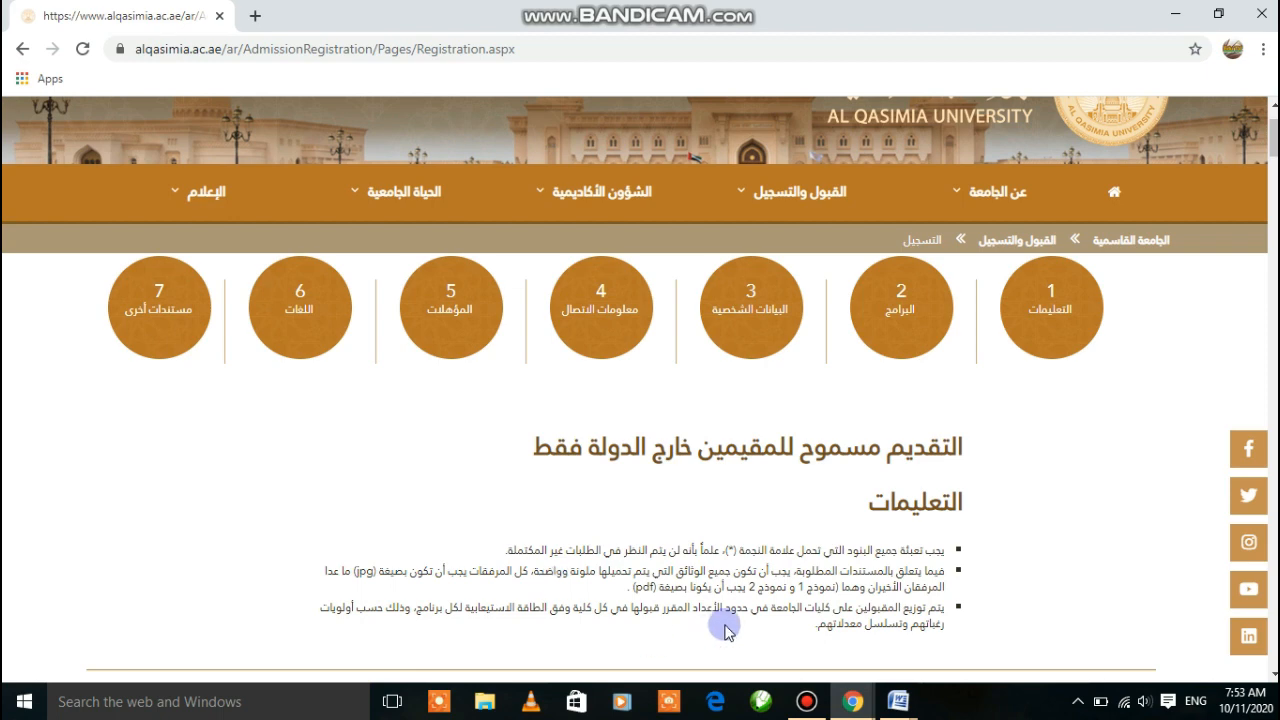
scroll(1040, 623, down, 5)
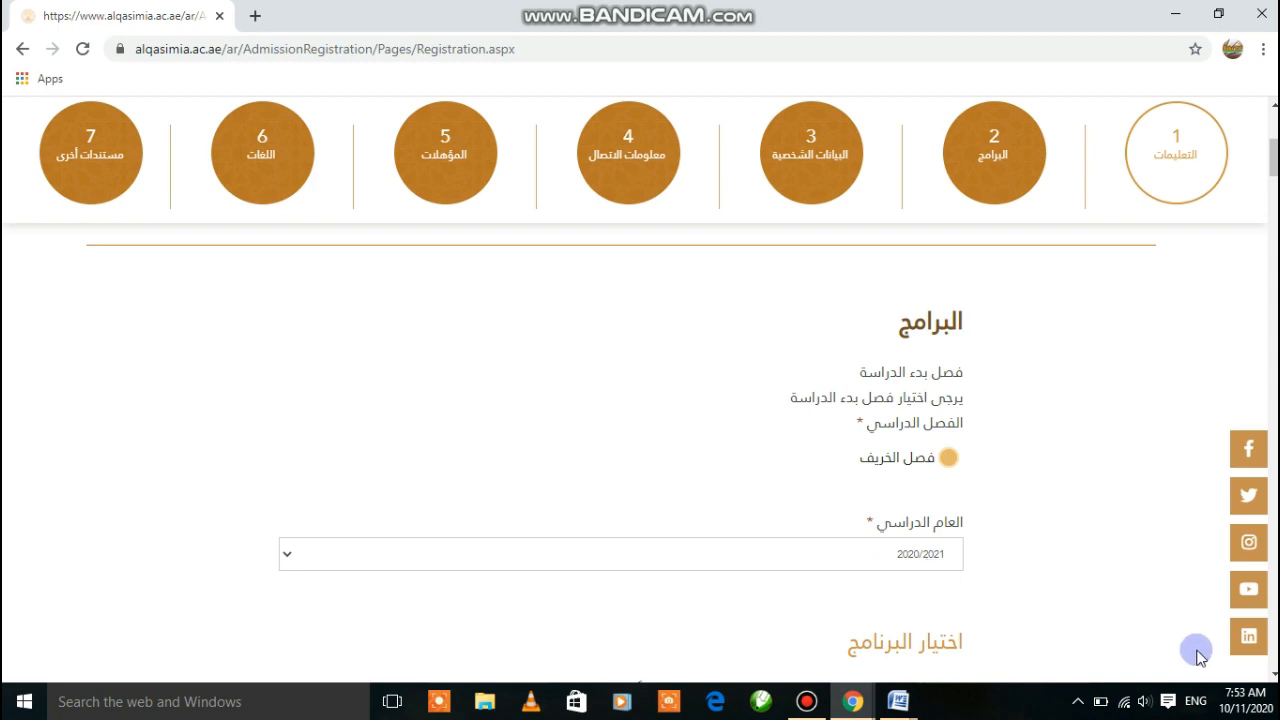
Set the first choice to Sharia and Islamic Studies college with its Sharia and Islamic Studies bachelor
click(1272, 674)
scroll(1270, 668, down, 3)
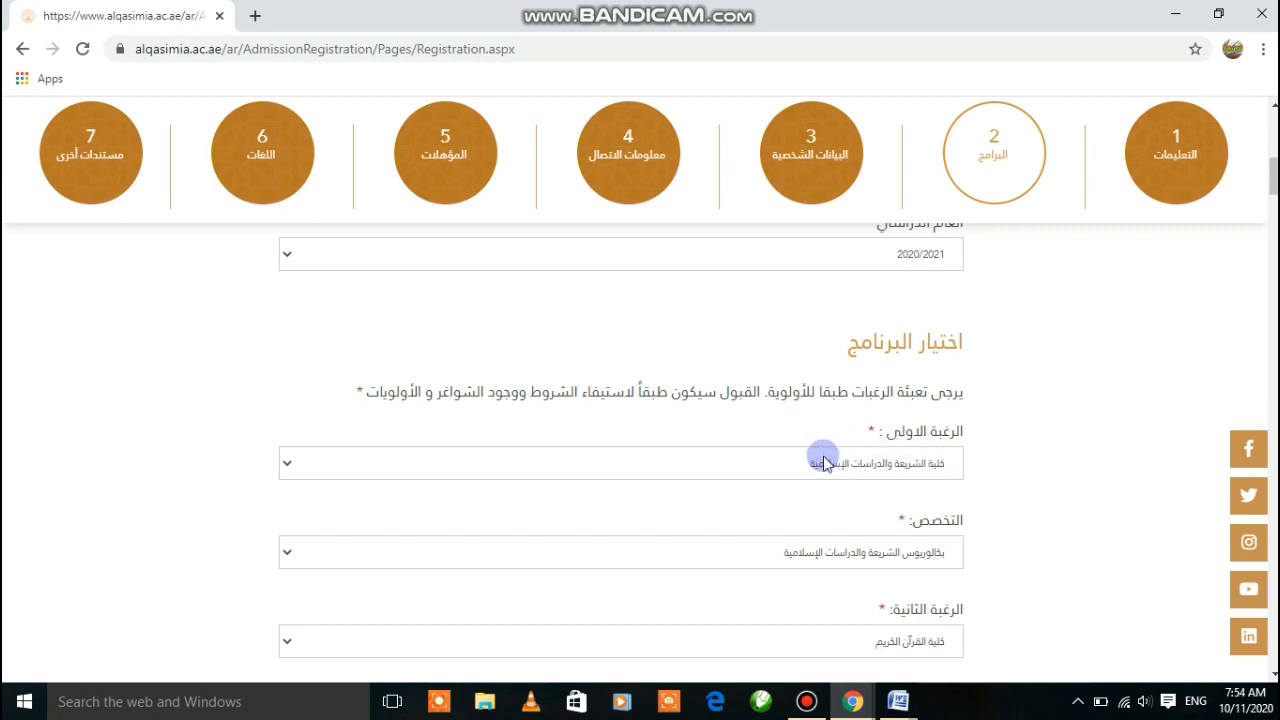
click(781, 467)
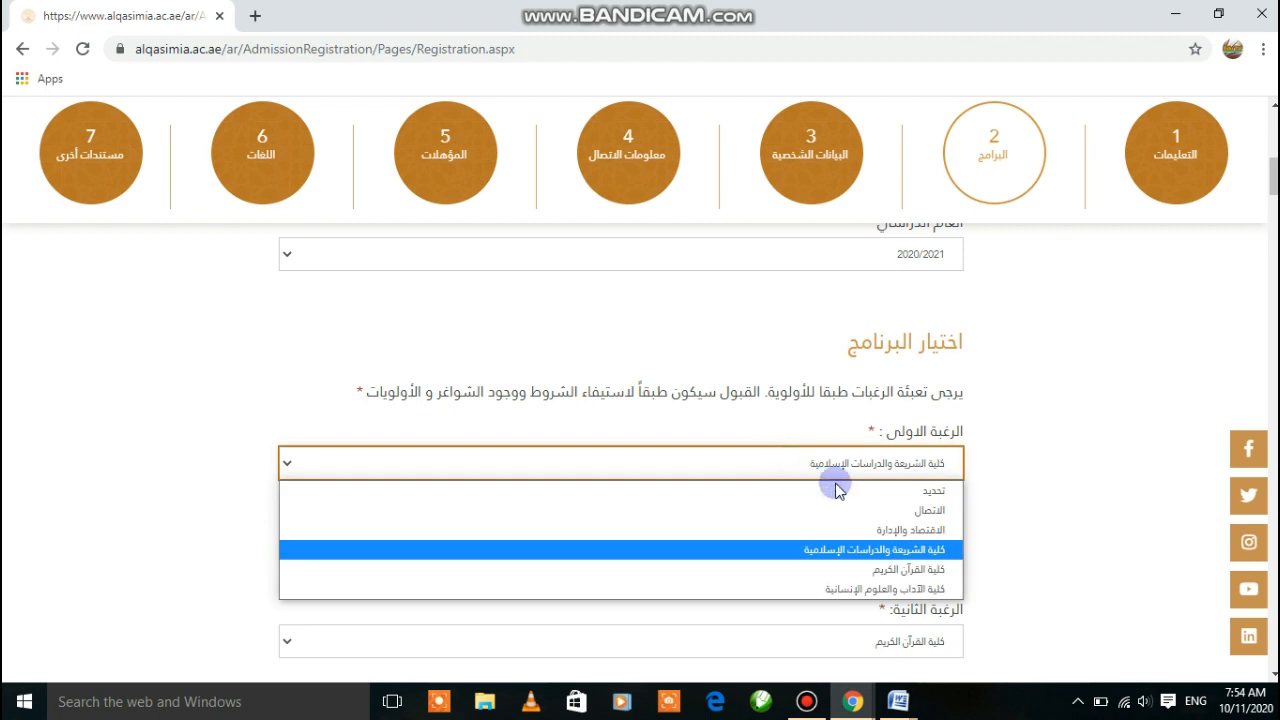
click(860, 552)
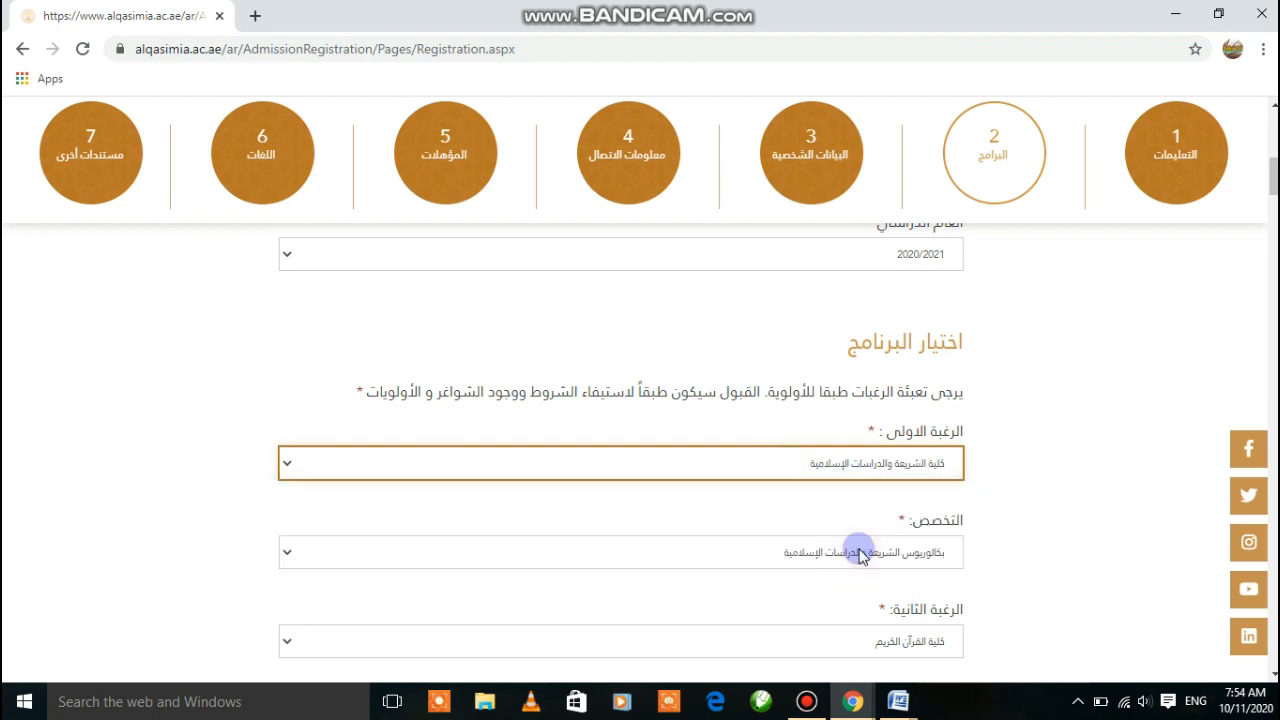
scroll(1083, 446, down, 1)
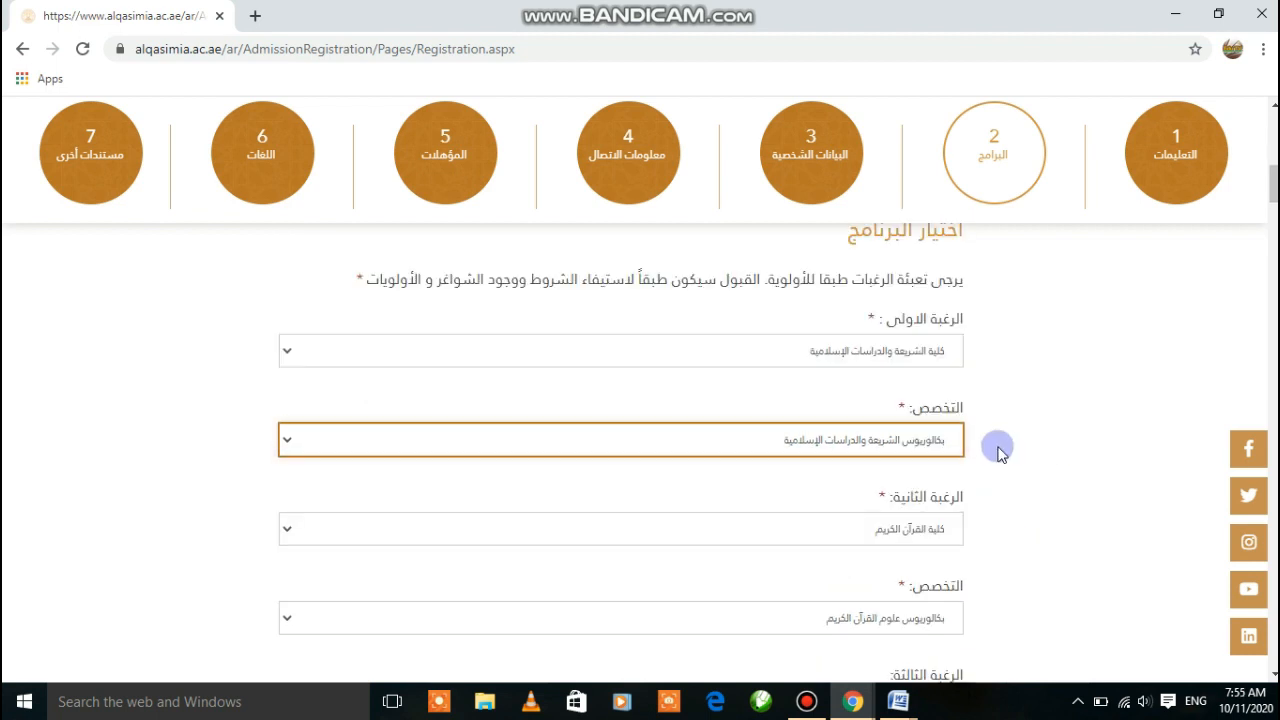
click(920, 440)
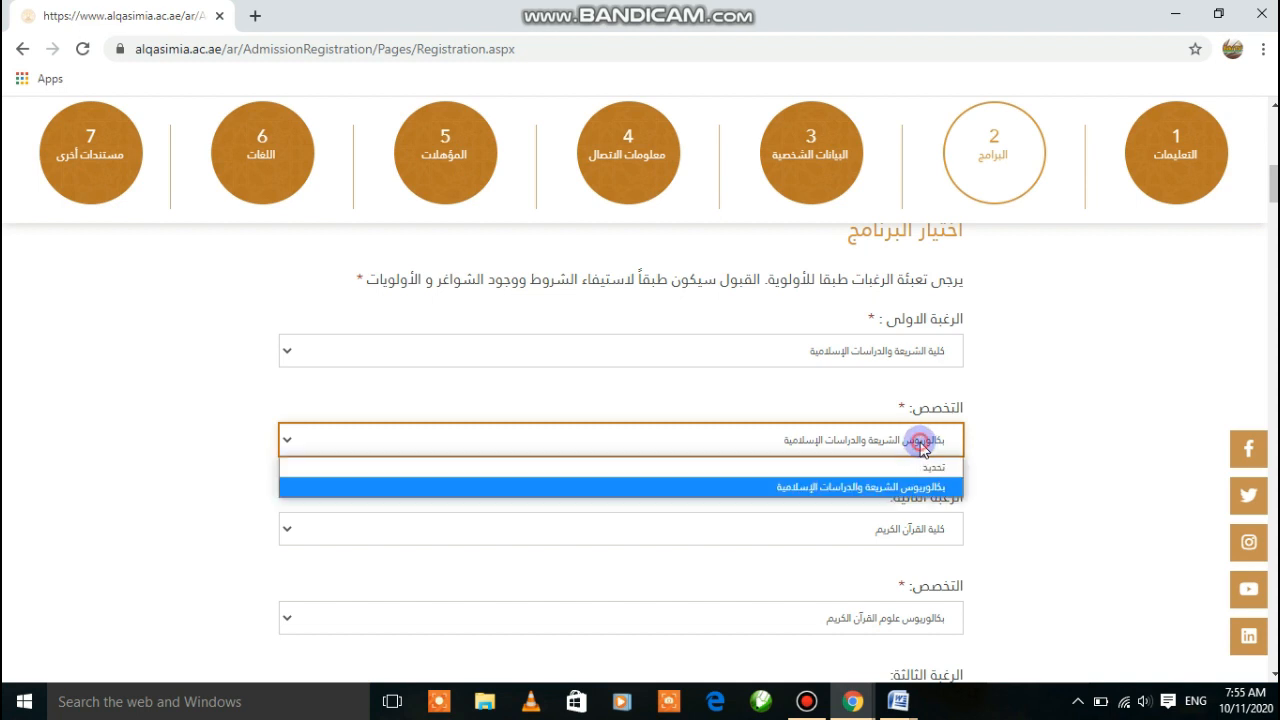
click(908, 490)
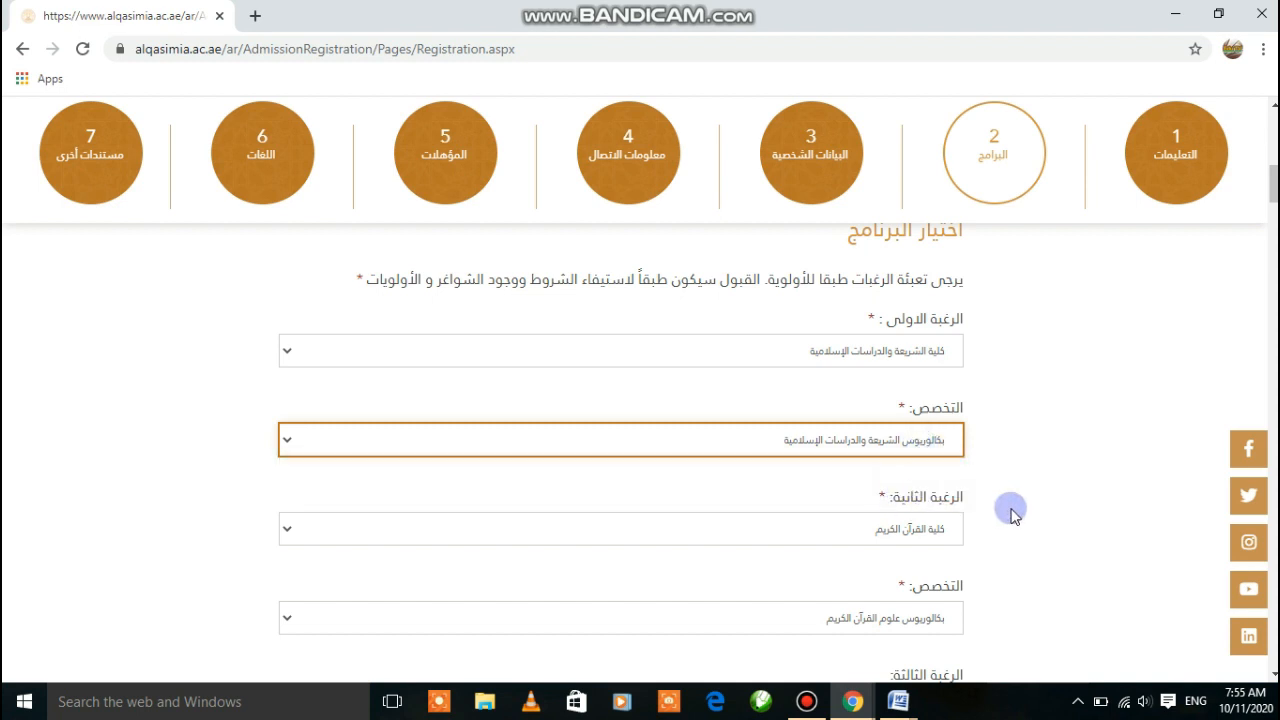
Set the second choice to the Holy Quran college with the Quran sciences bachelor
click(876, 526)
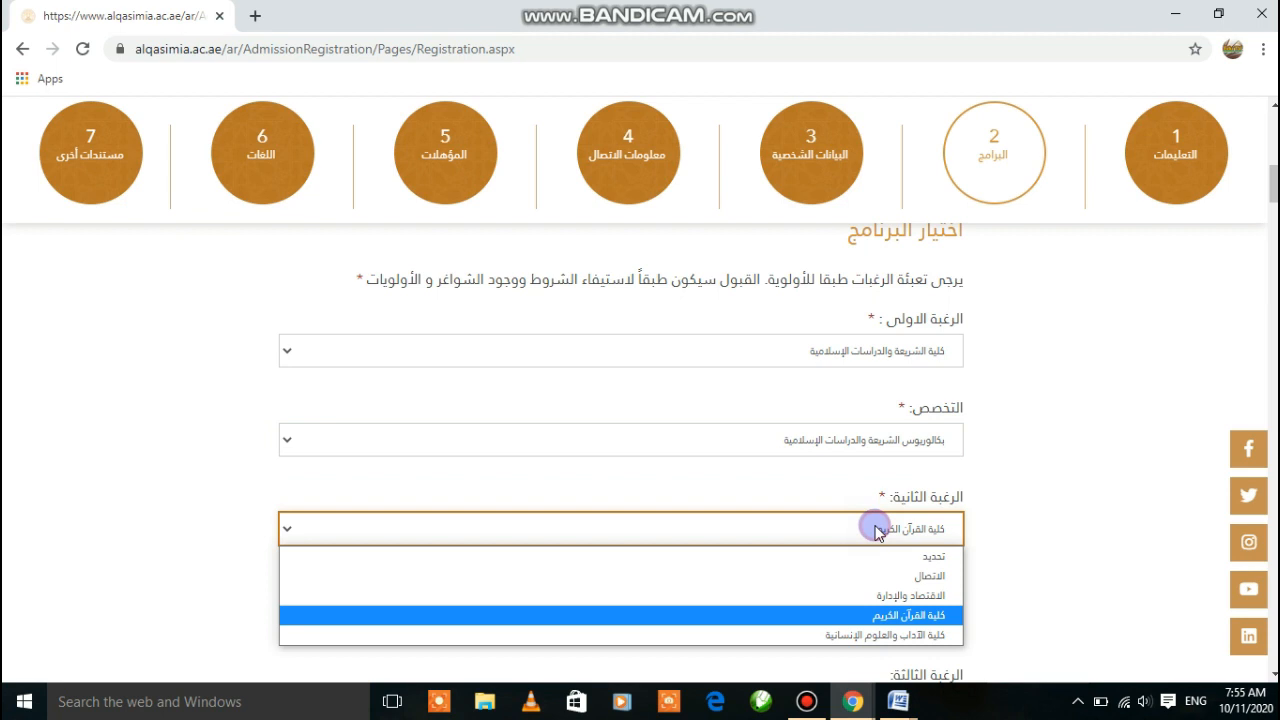
click(883, 616)
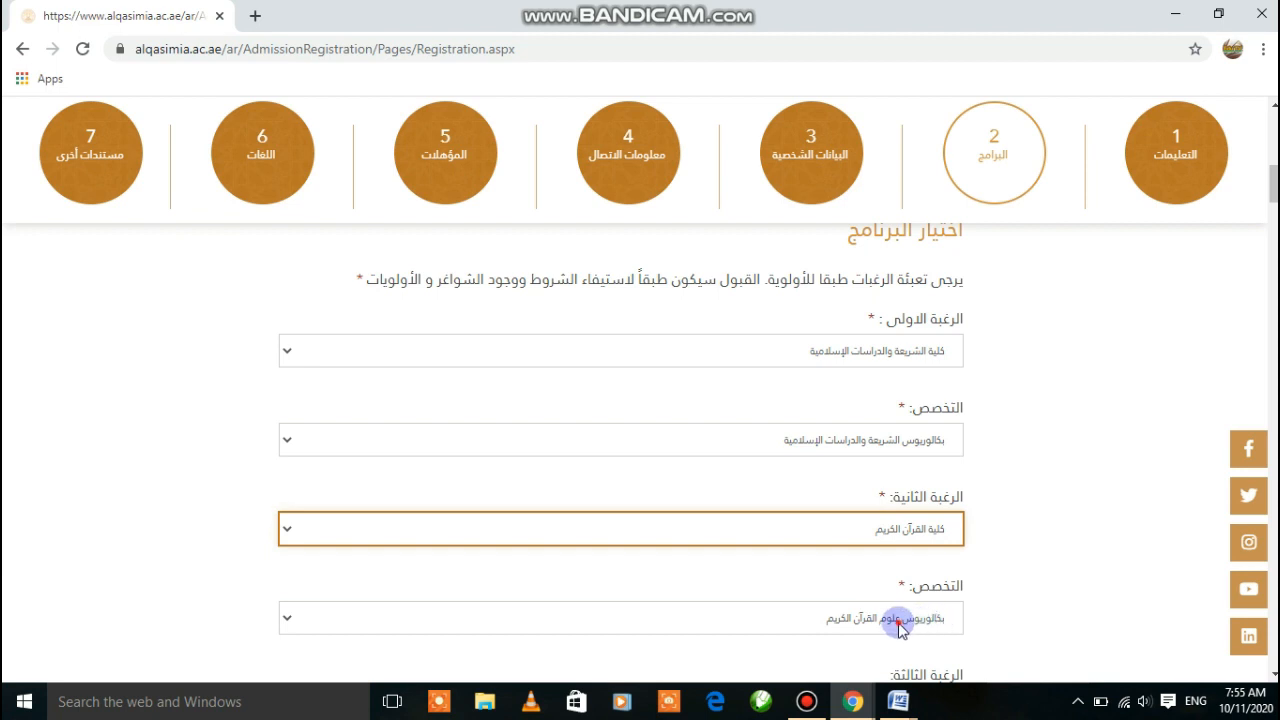
click(900, 622)
click(903, 660)
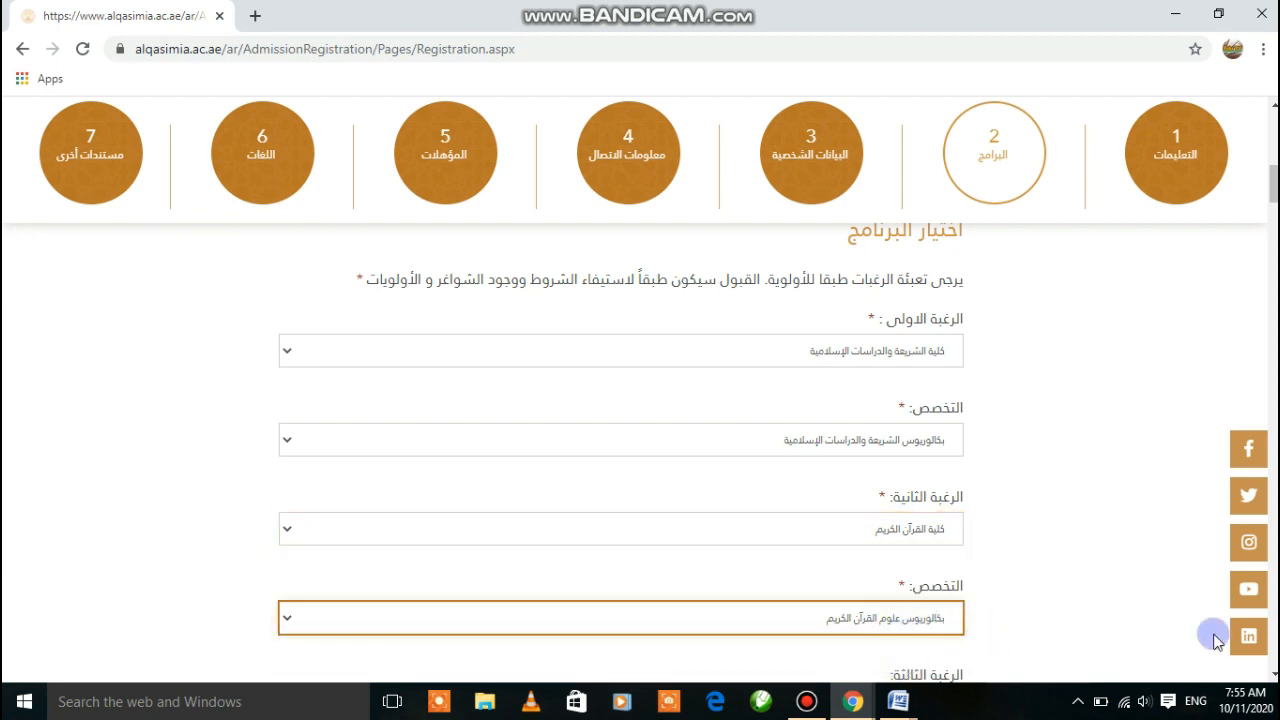
click(1273, 673)
click(1273, 673)
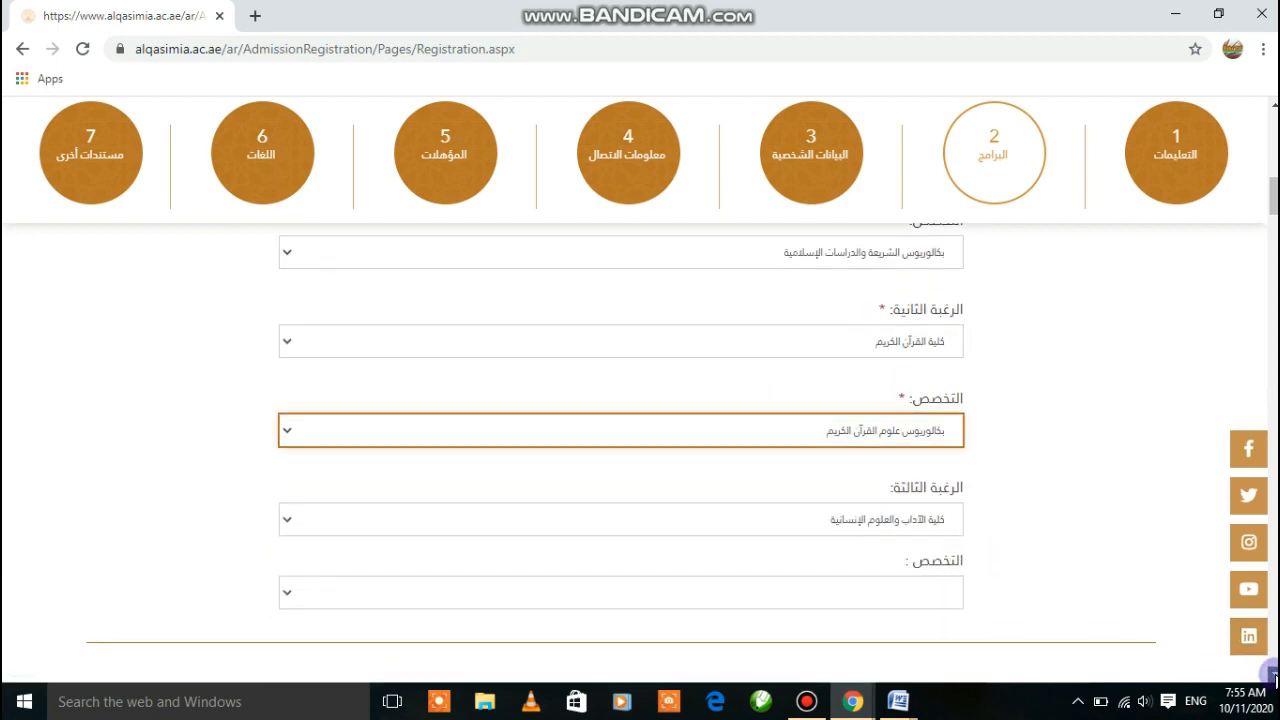
Set the third choice to Arts and Humanities with بكالوريوس اللغة العربية وآدابها
click(921, 524)
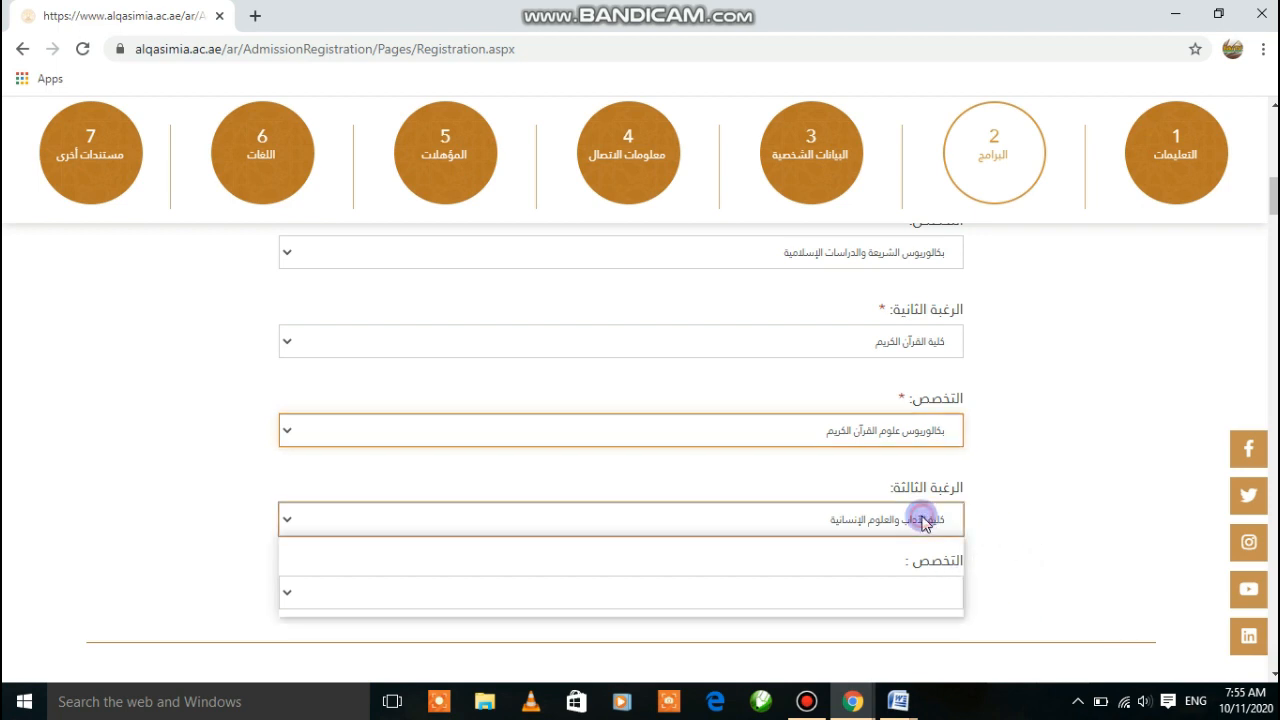
click(896, 614)
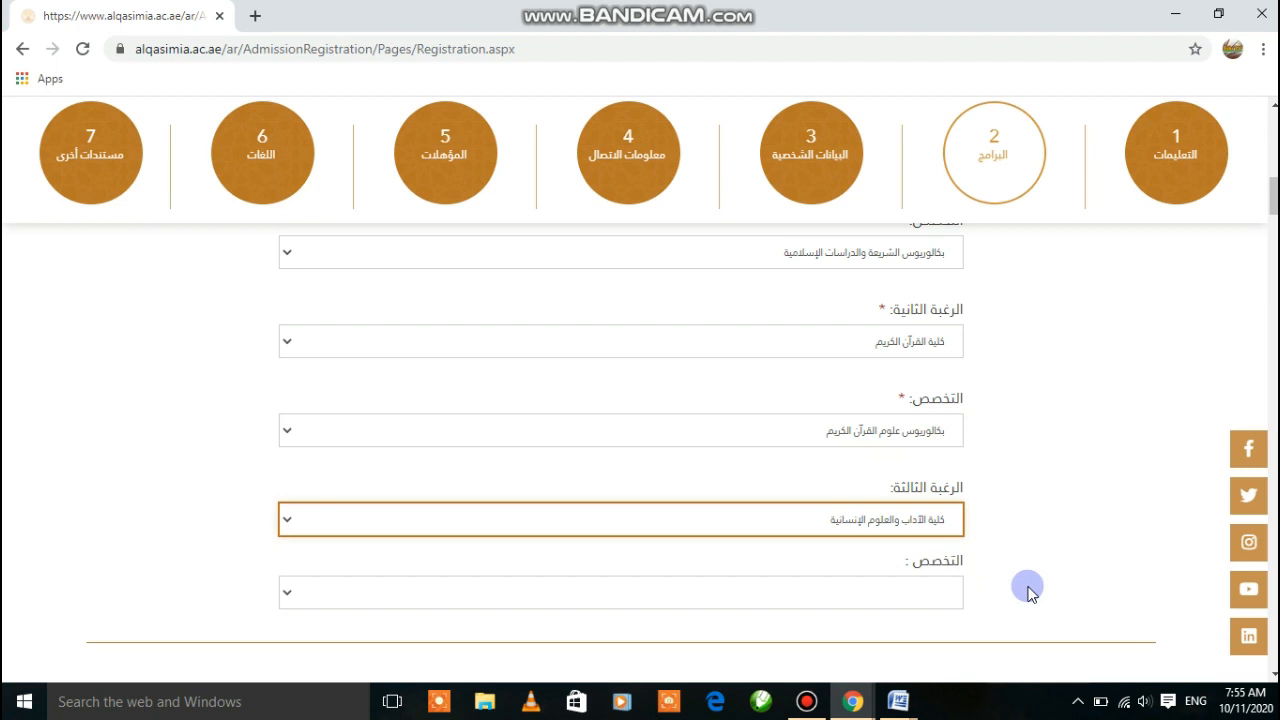
click(878, 594)
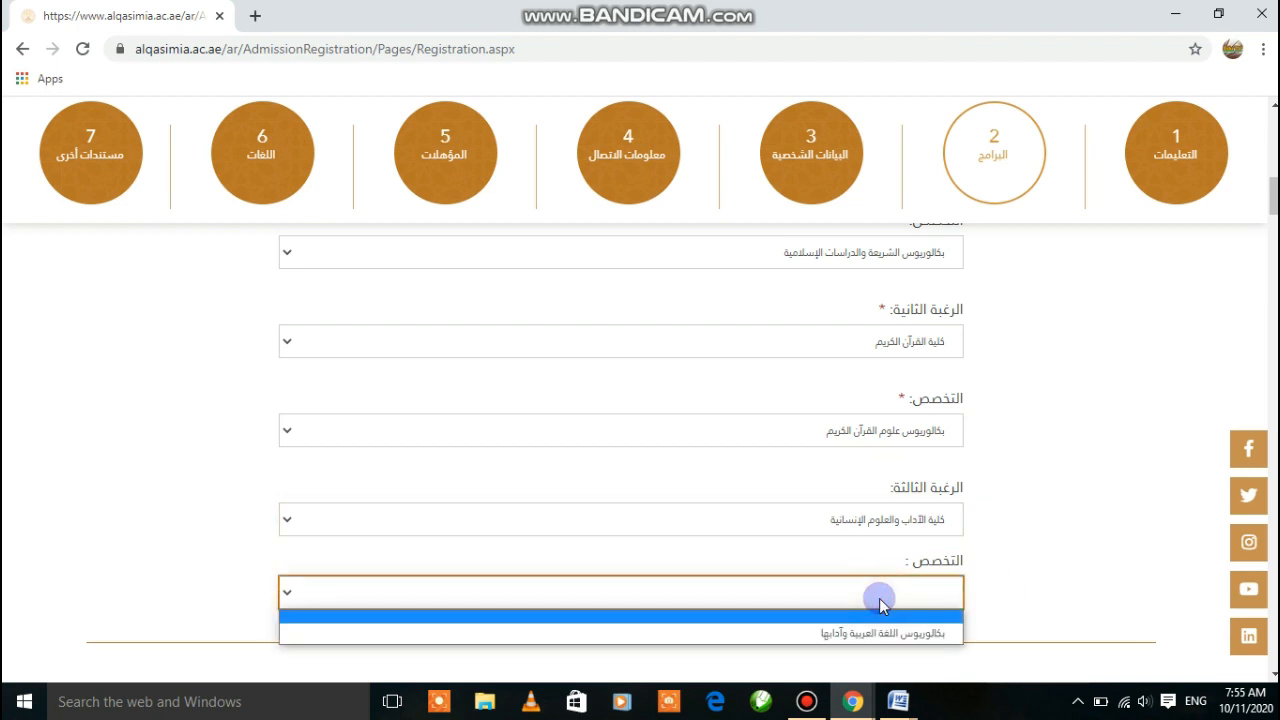
click(898, 634)
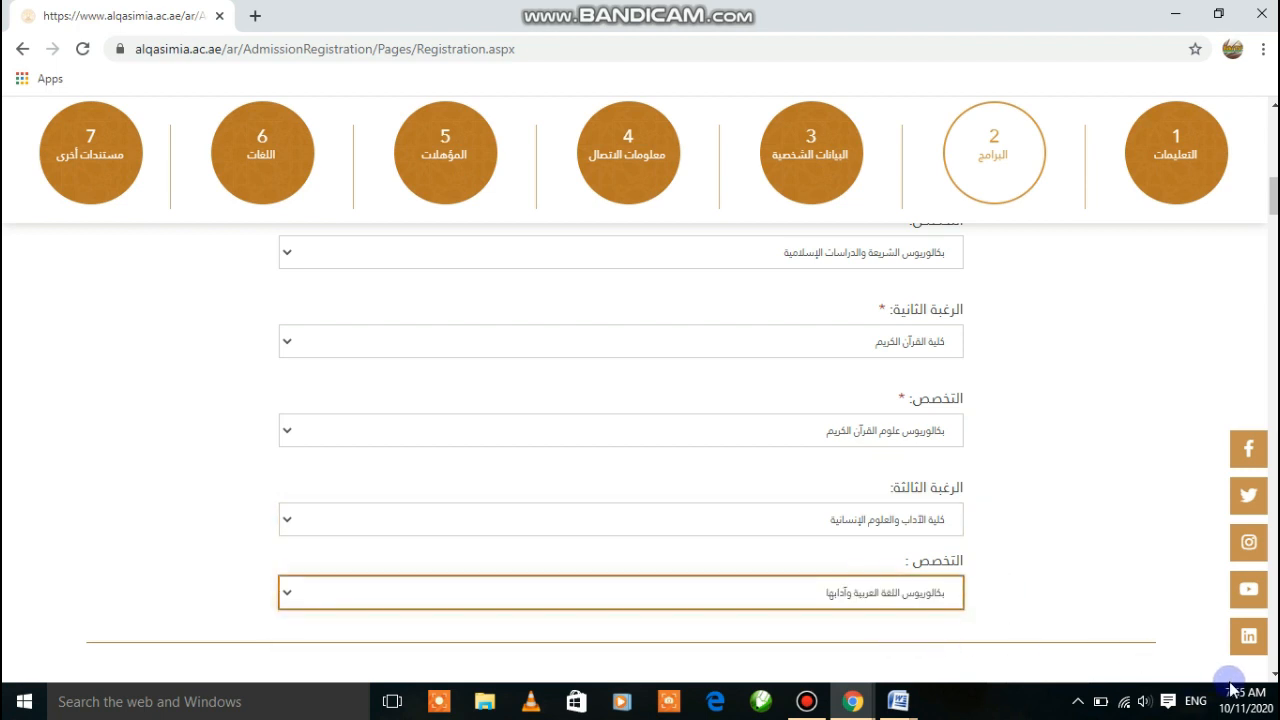
click(1274, 674)
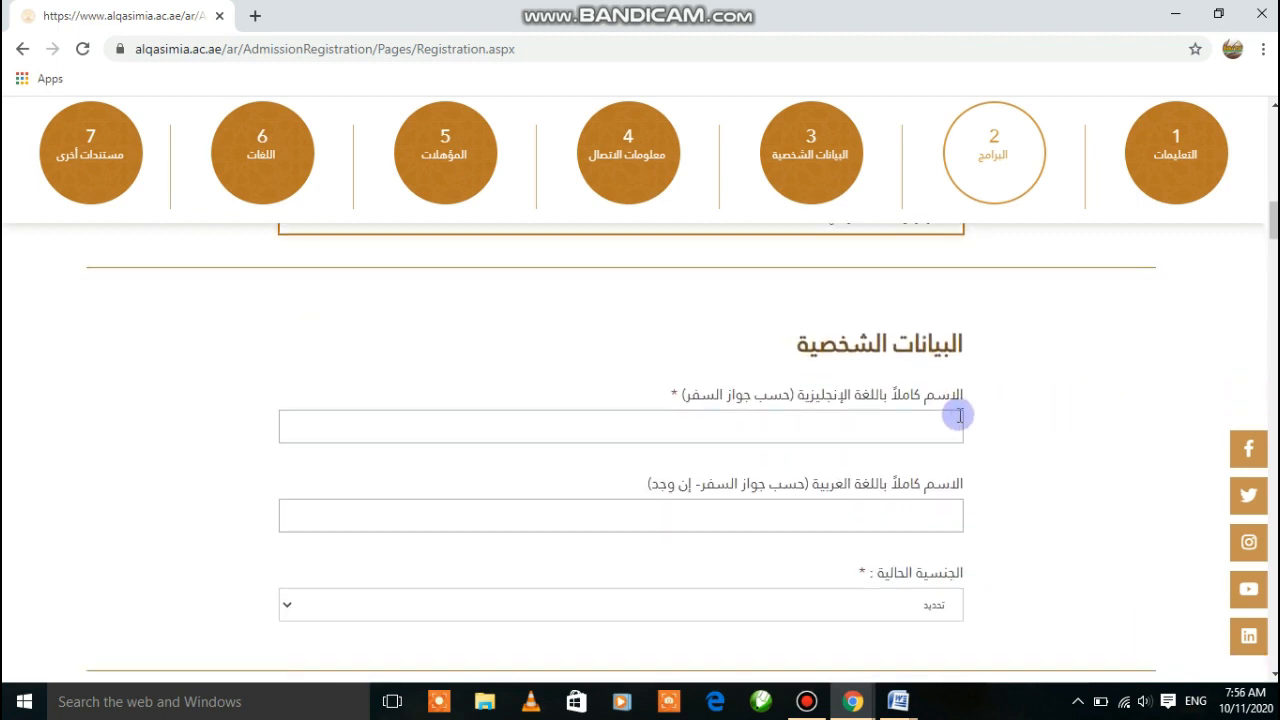
Enter the applicant's full name in the English name field, then select the Arabic name field
click(822, 438)
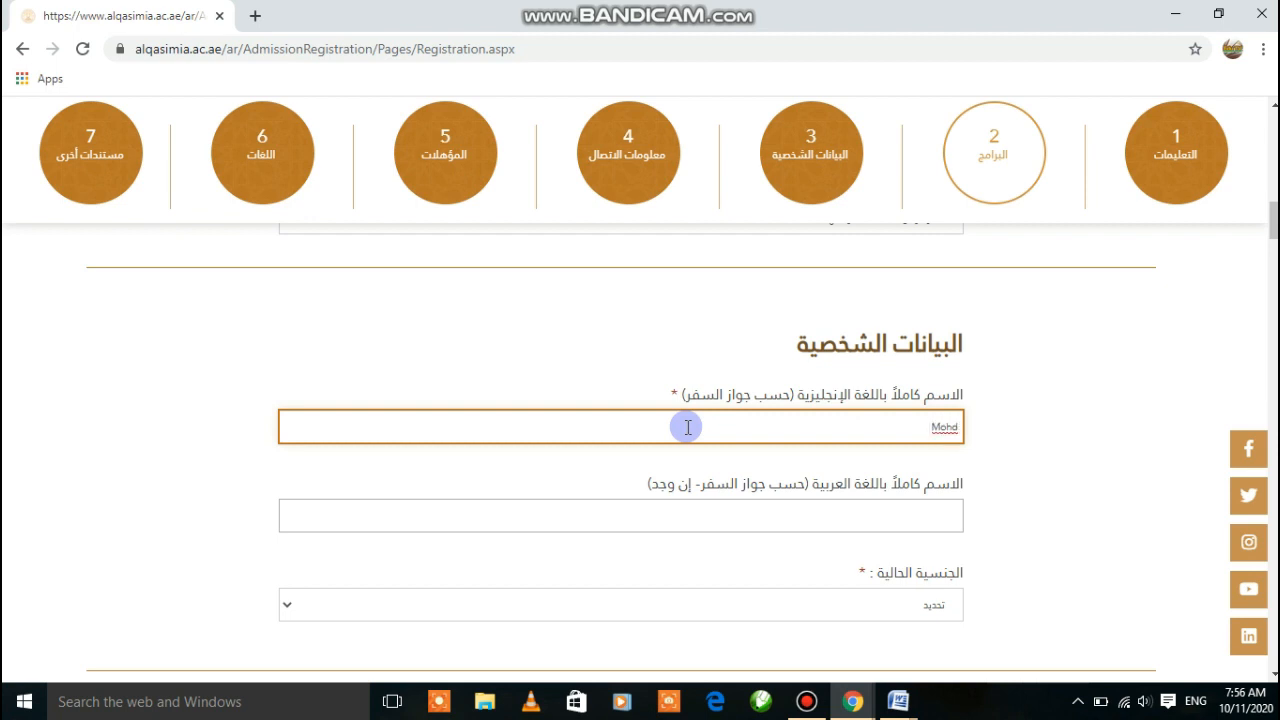
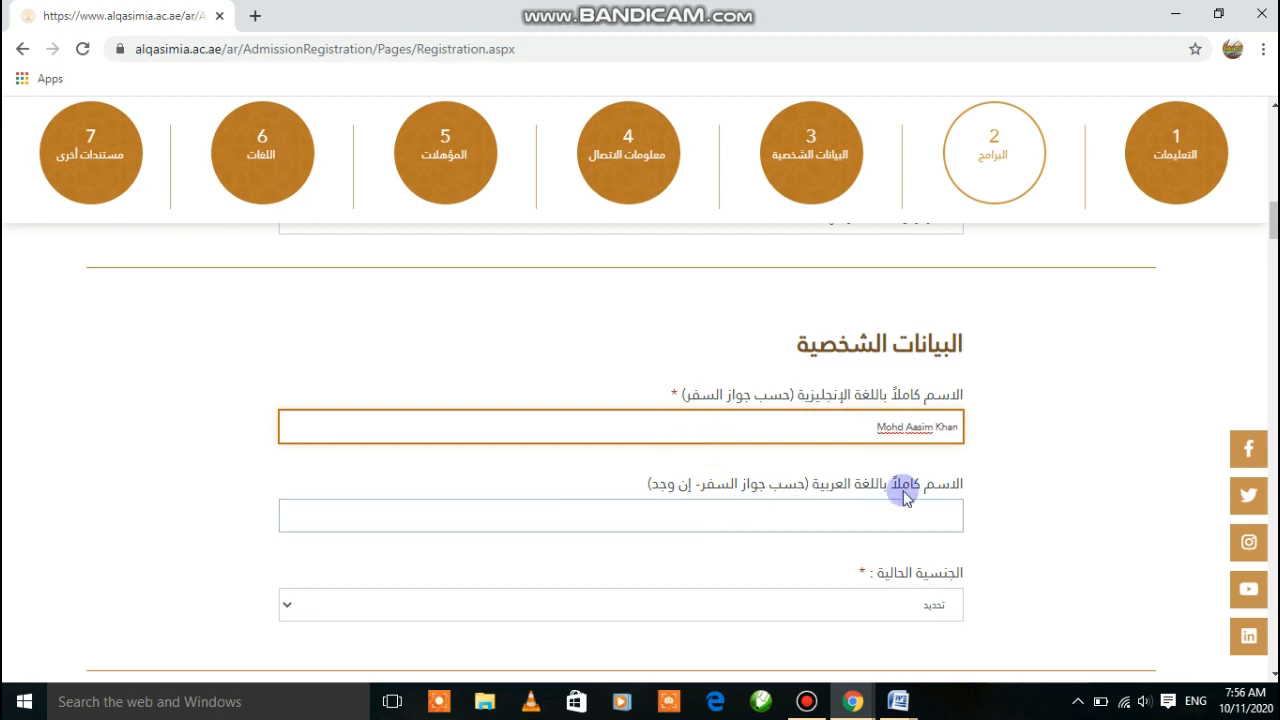
click(863, 517)
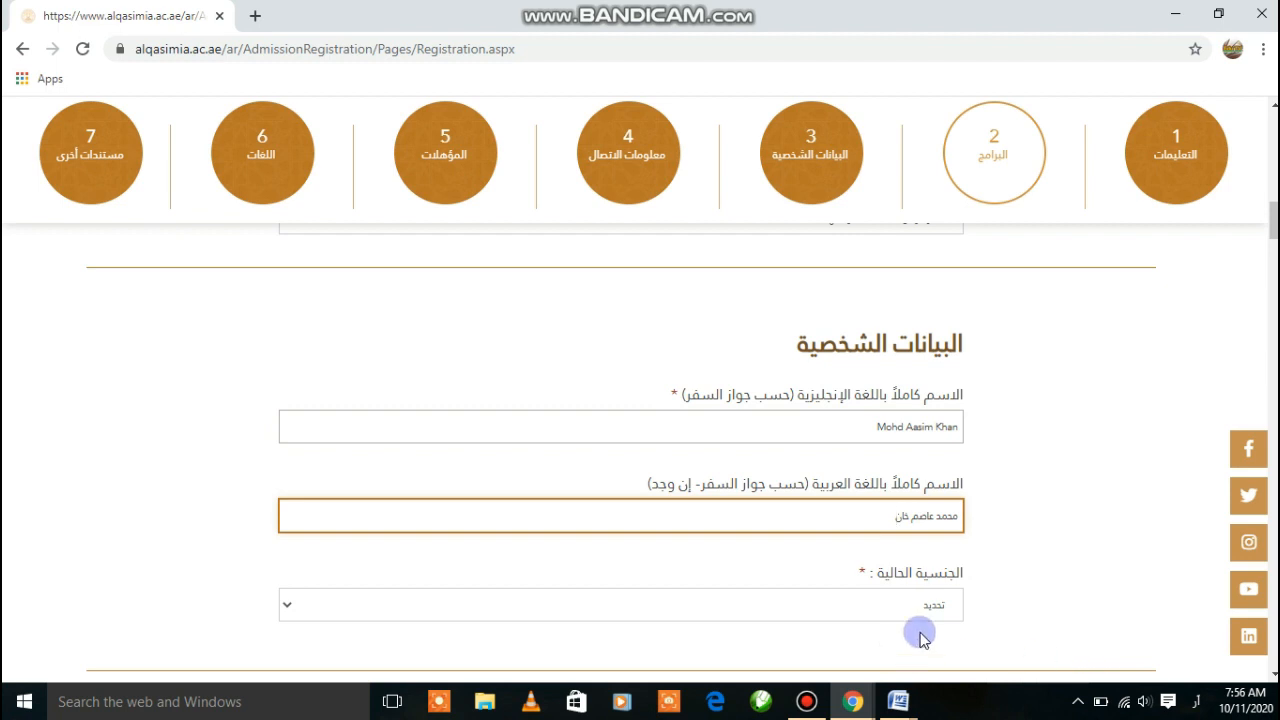
Select نيبال (Nepal) as the current nationality
scroll(1074, 634, down, 2)
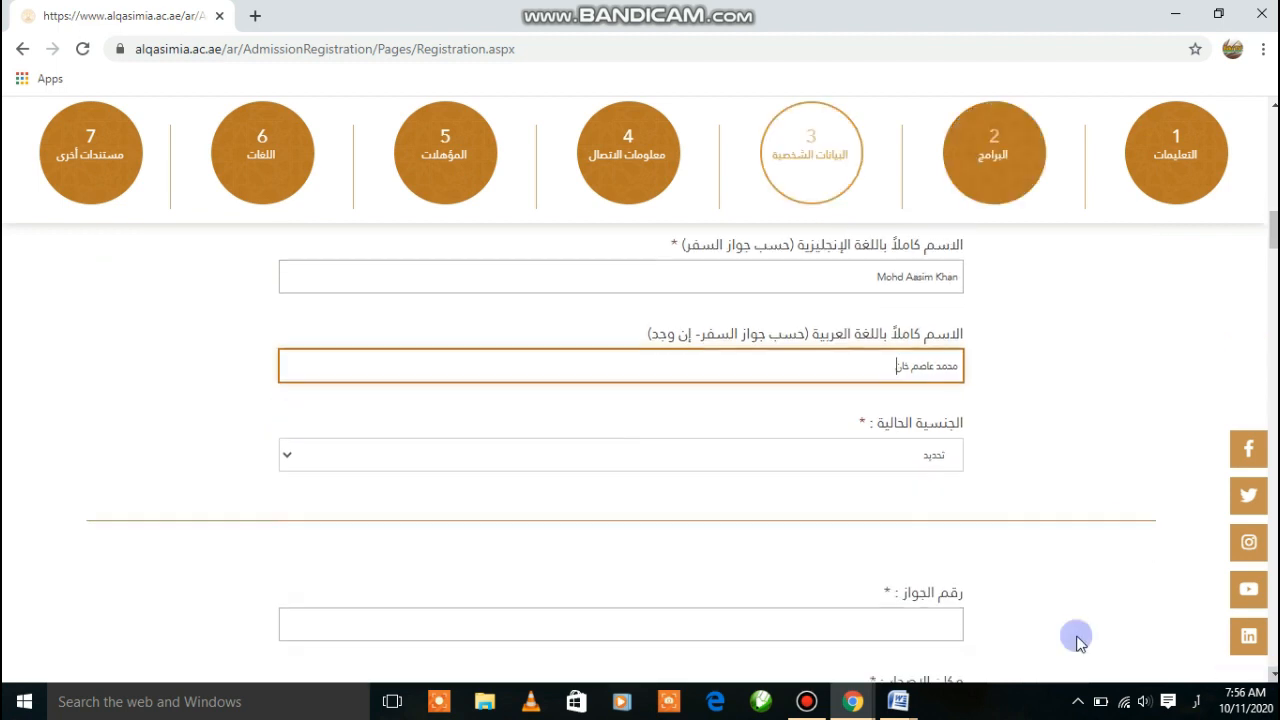
click(853, 454)
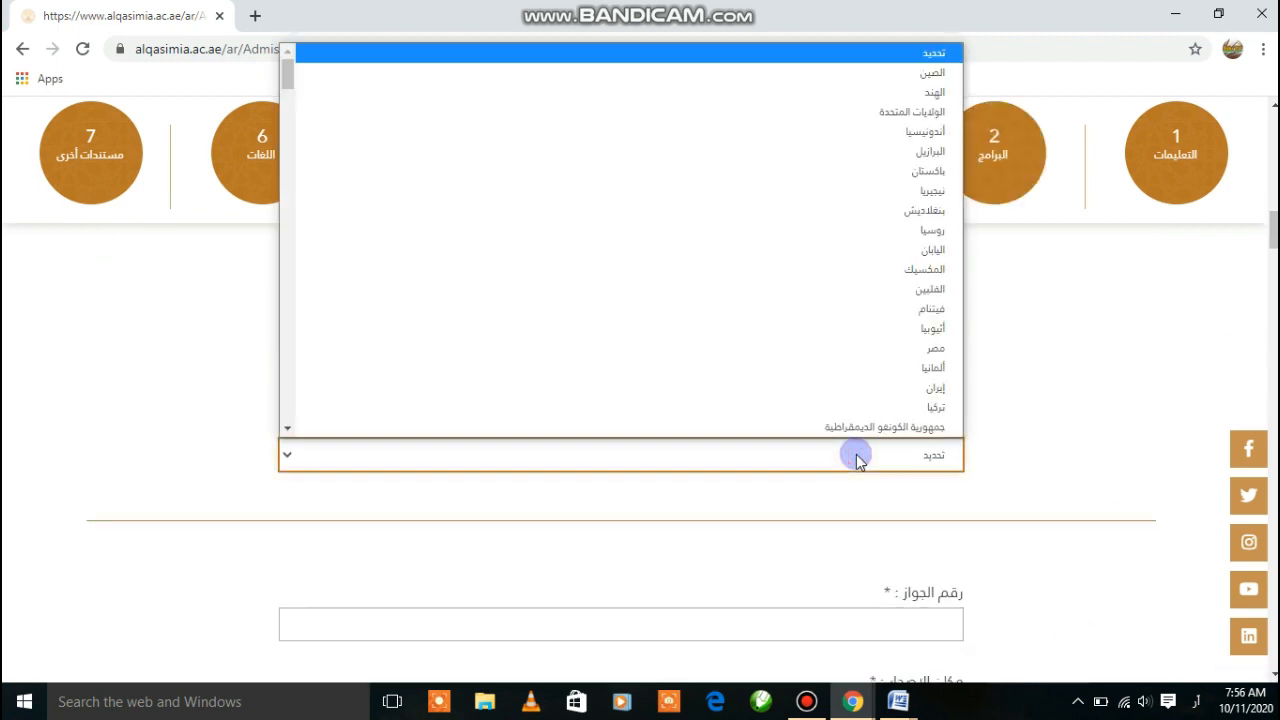
scroll(869, 410, down, 1)
key(ن)
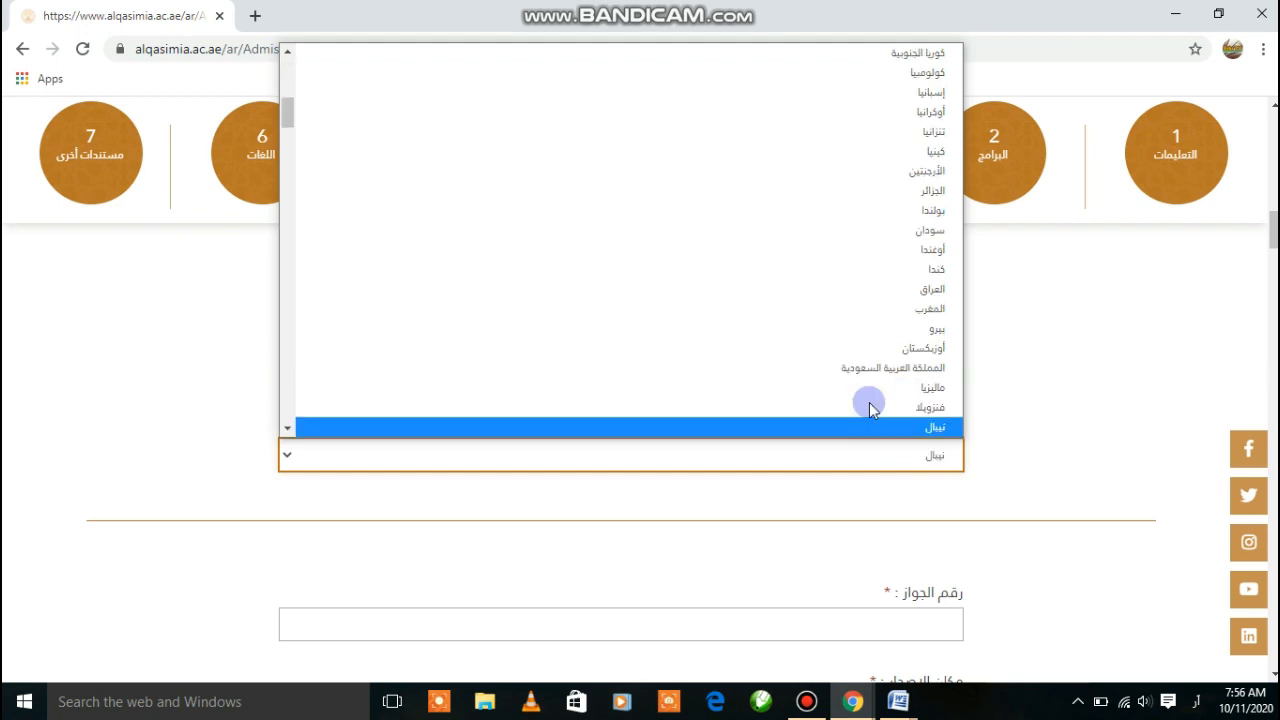
scroll(917, 420, down, 1)
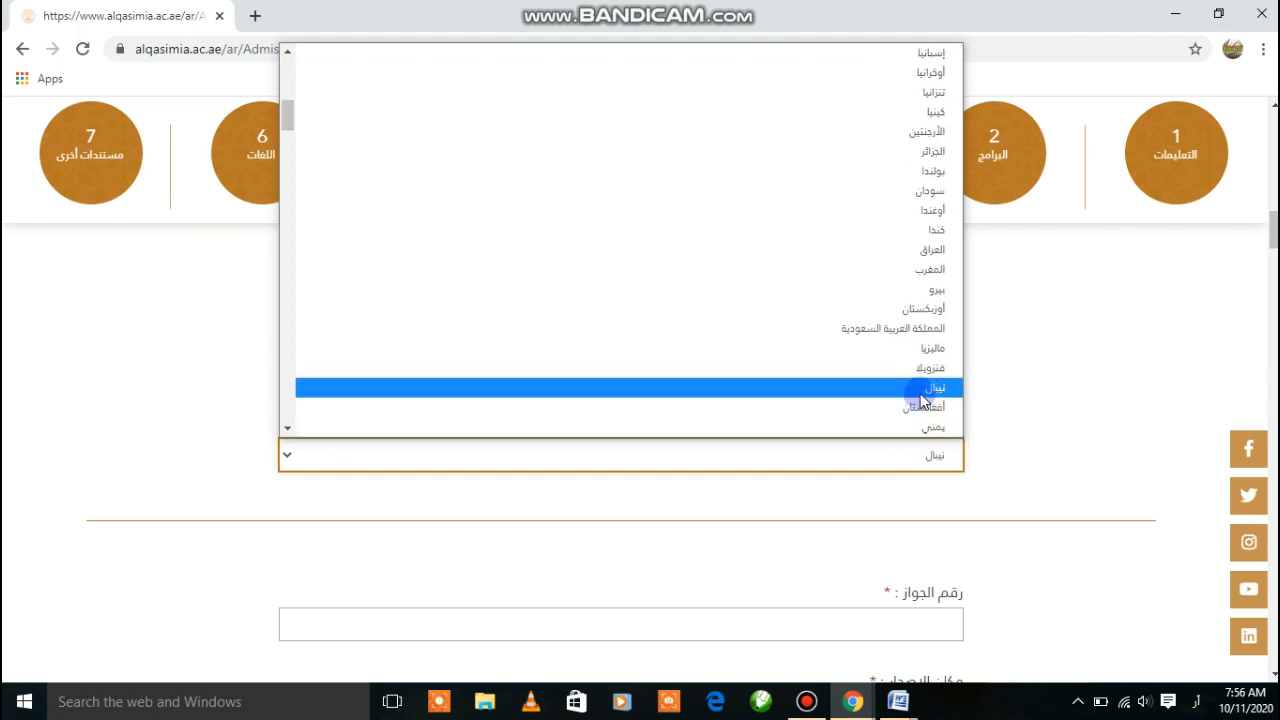
click(920, 390)
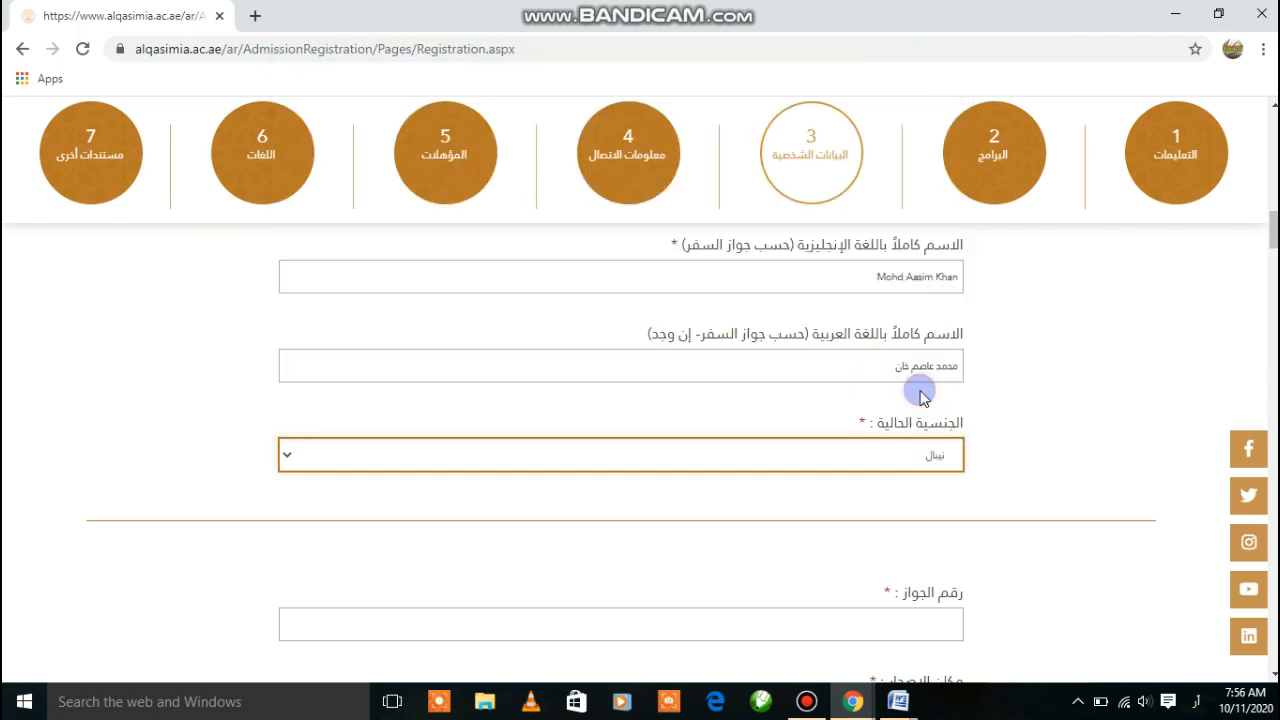
Enter the passport number with the keyboard switched to English
click(863, 626)
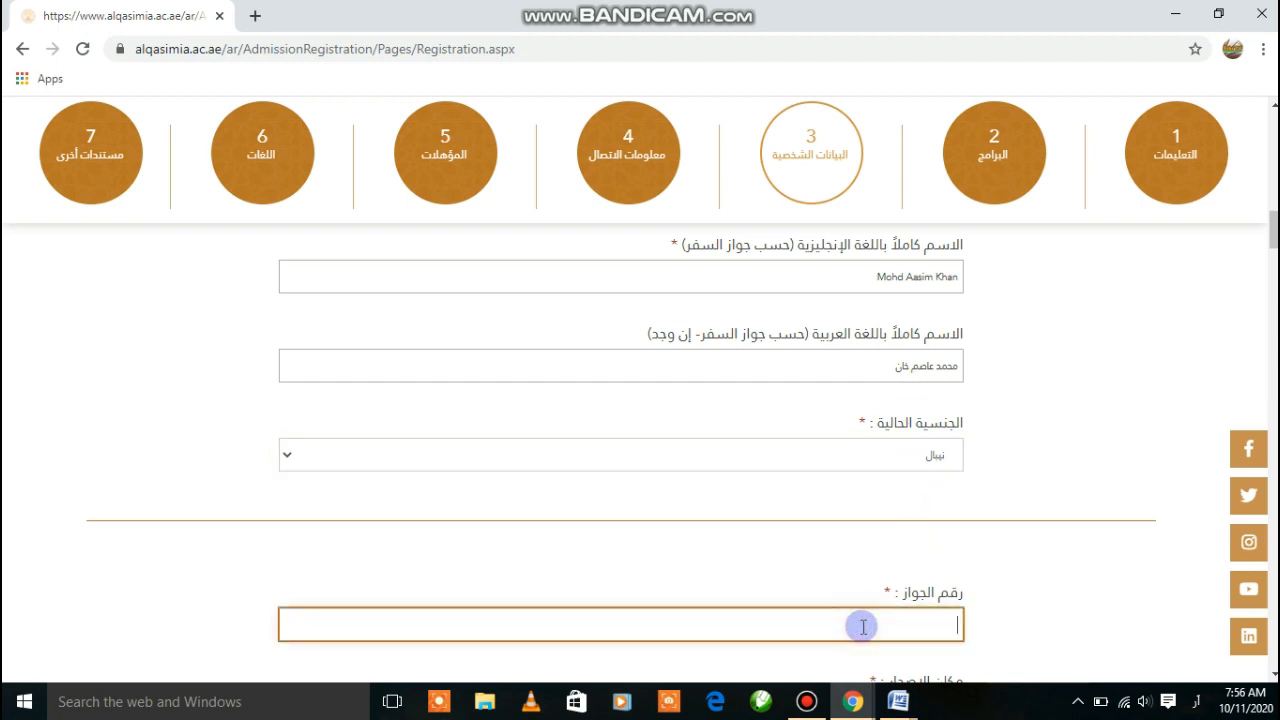
key(alt+shift)
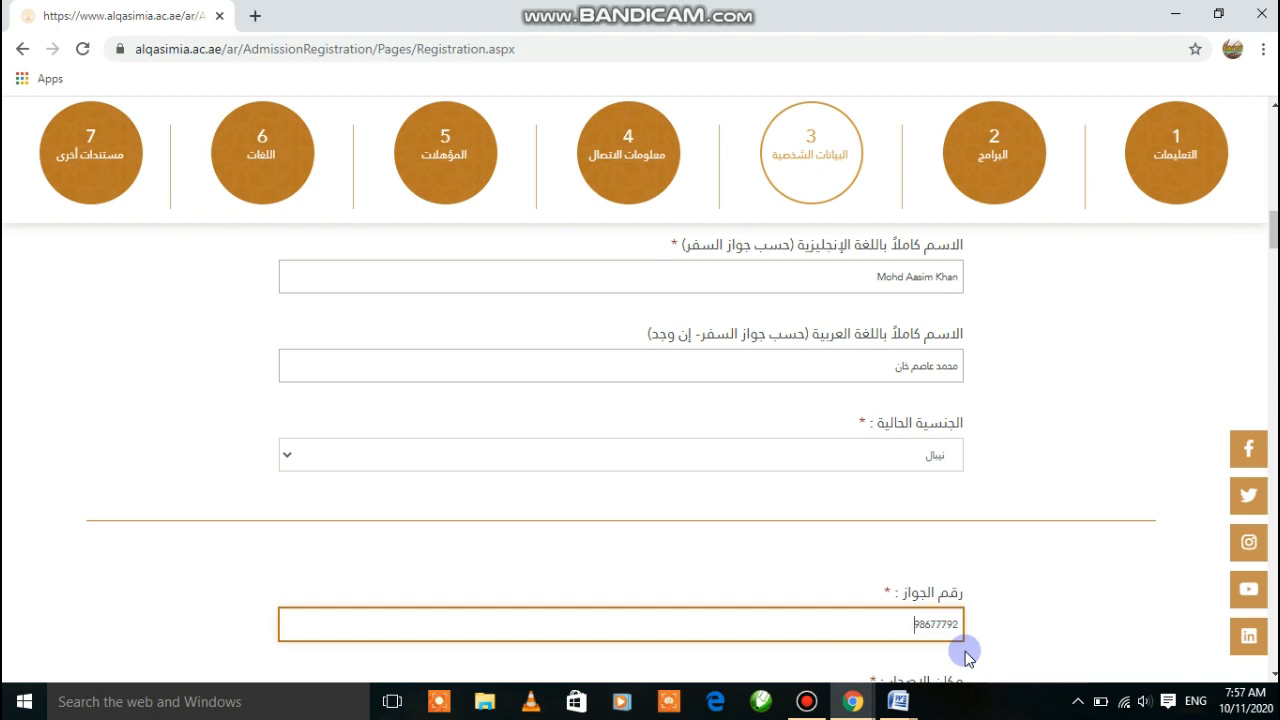
click(1273, 677)
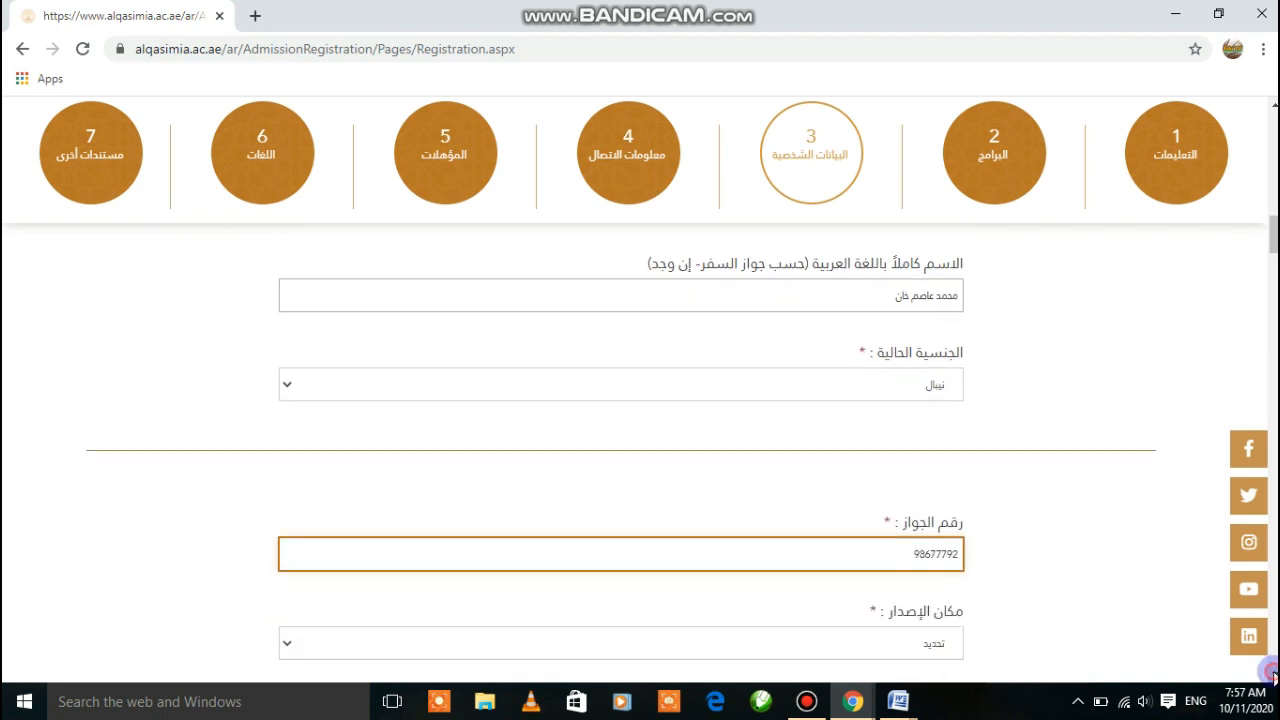
scroll(1273, 677, down, 2)
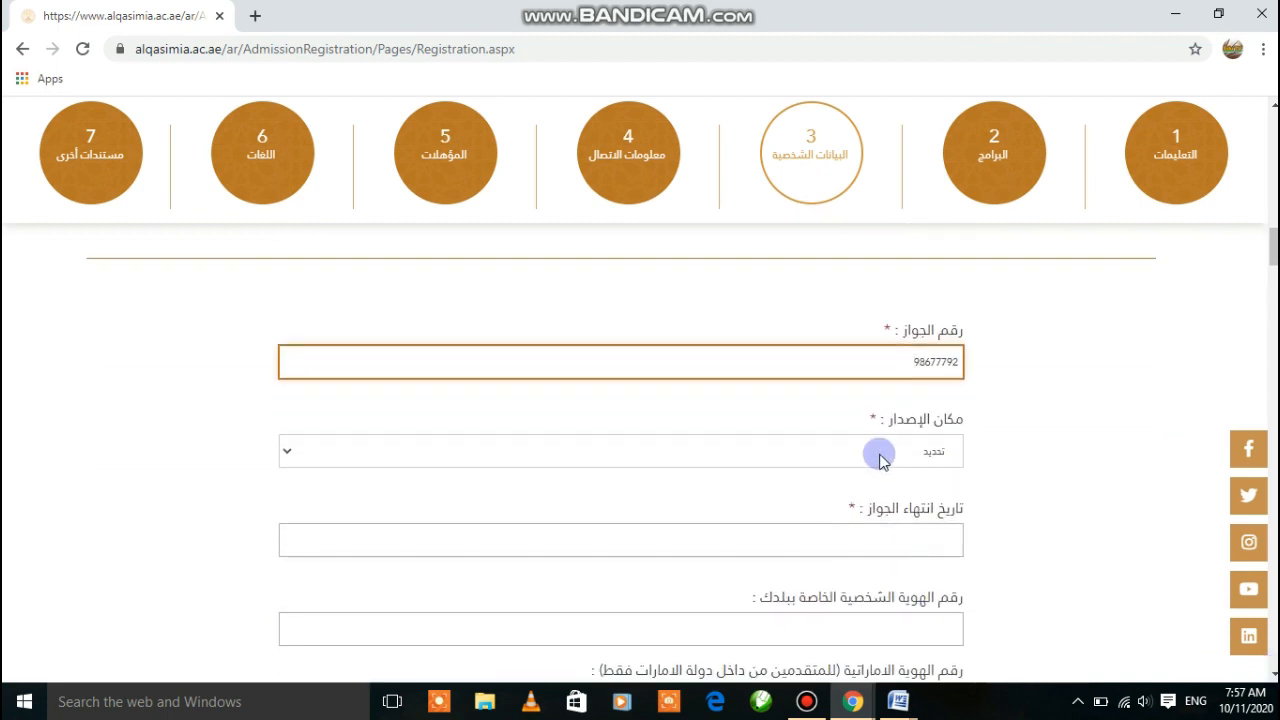
Choose نيبال as the passport's place of issue
click(861, 449)
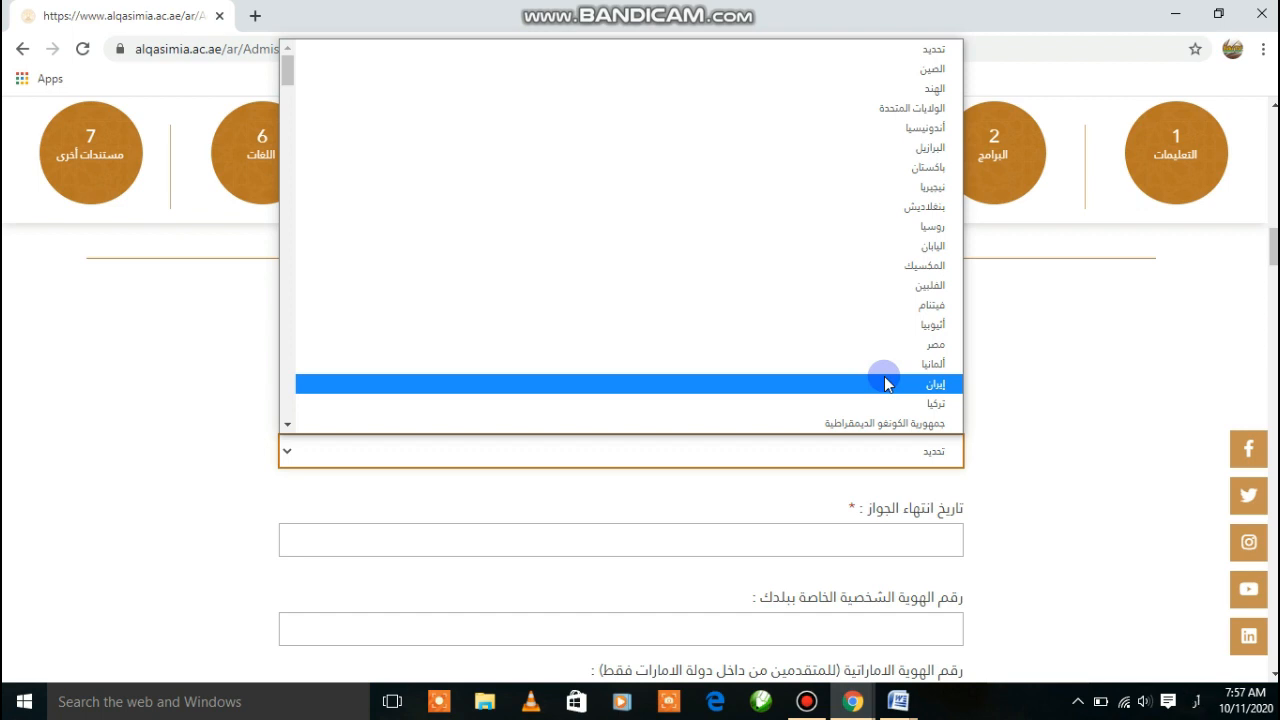
key(ن)
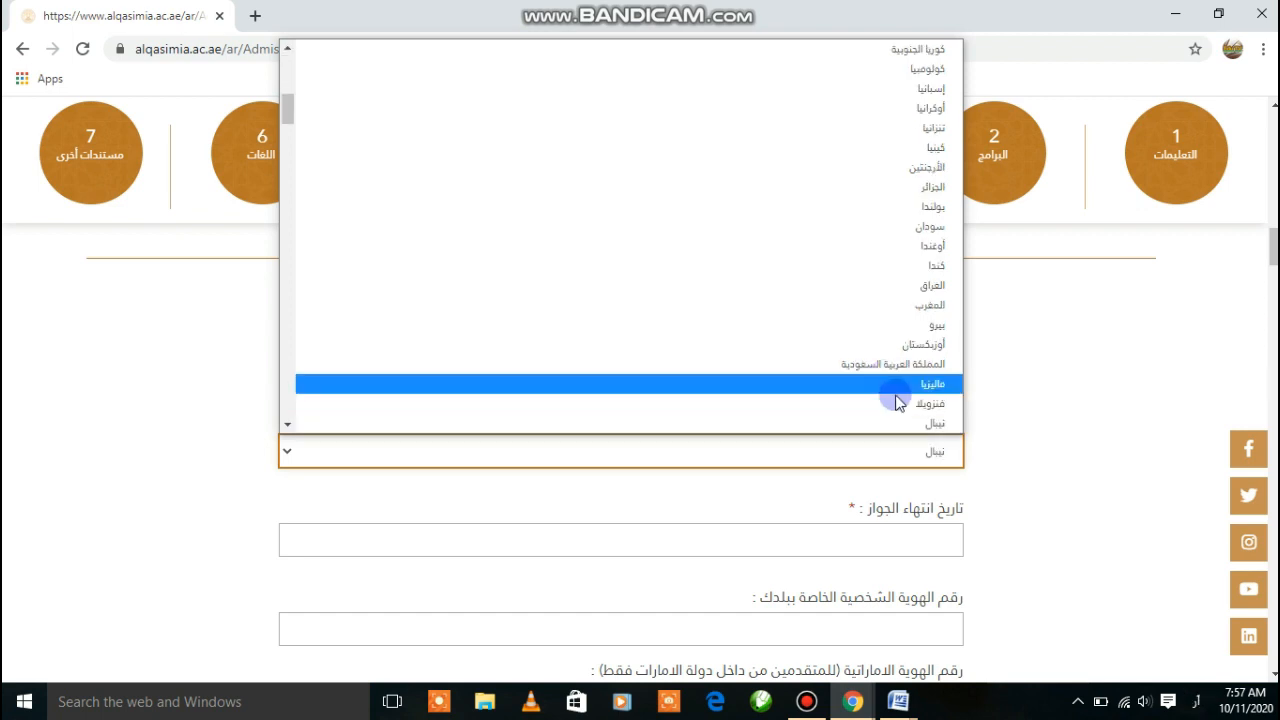
click(912, 419)
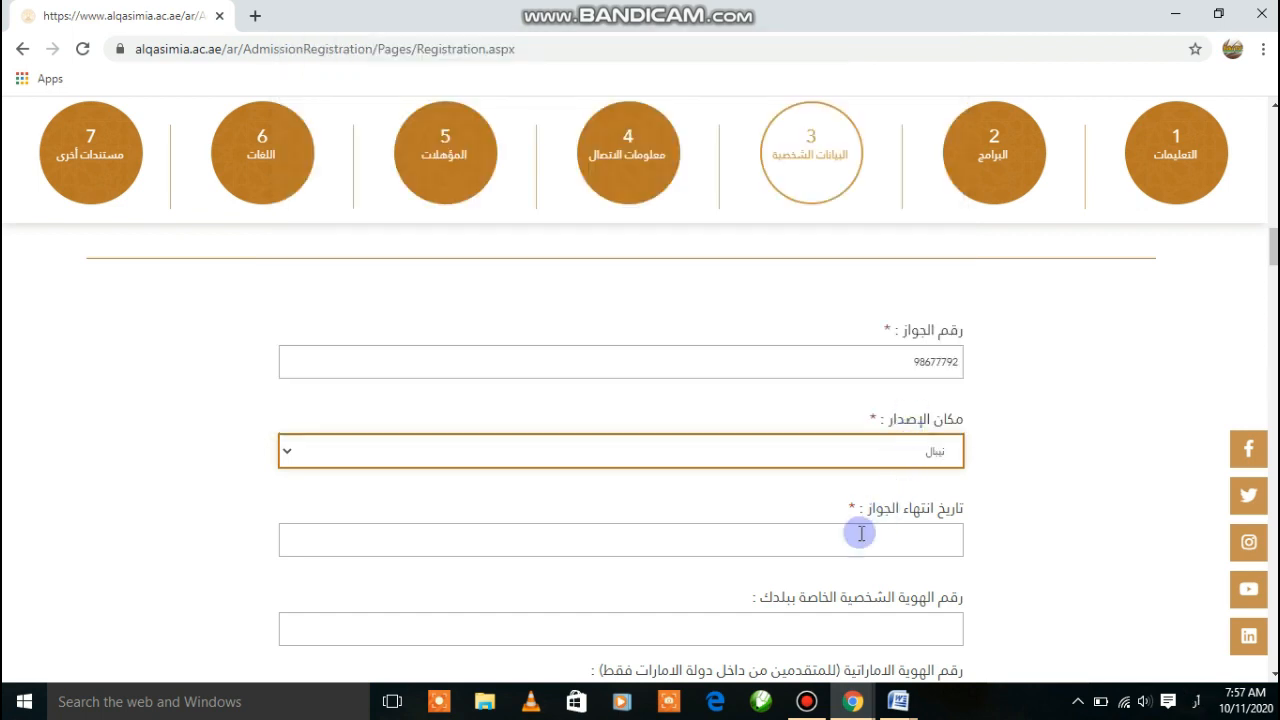
Set the passport expiry date to 11 December 2024 in the calendar
click(750, 542)
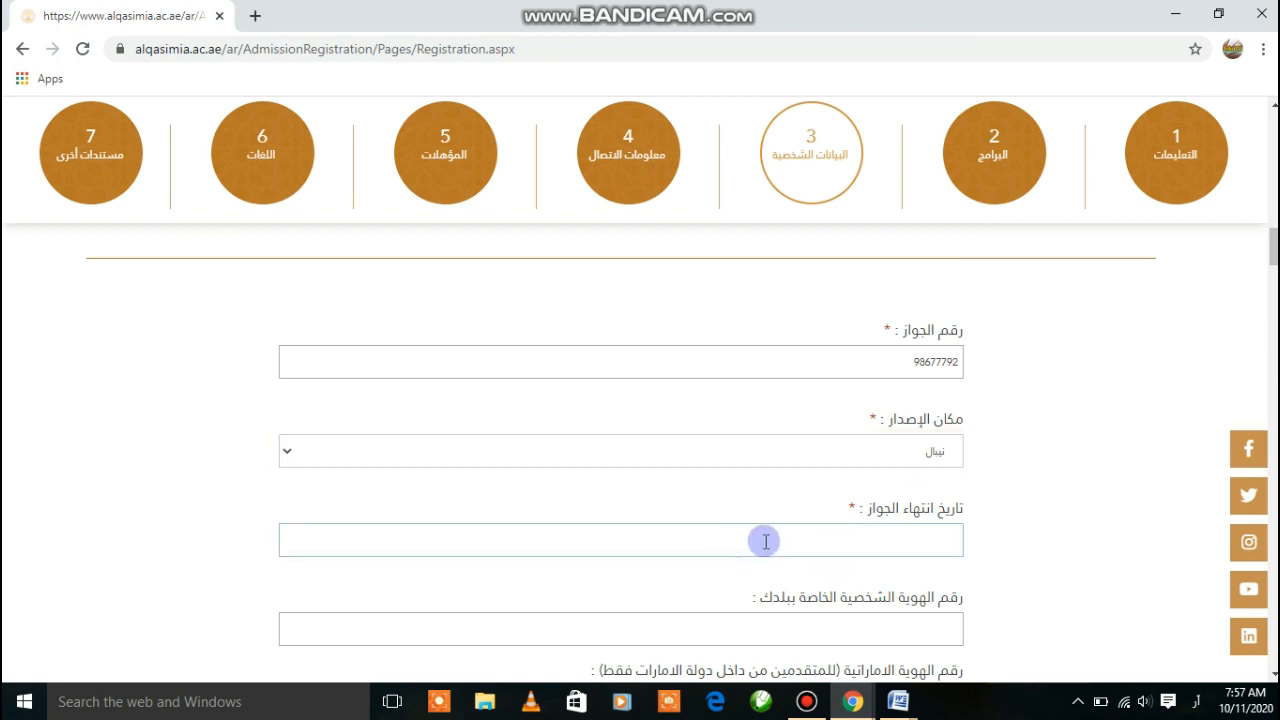
click(765, 542)
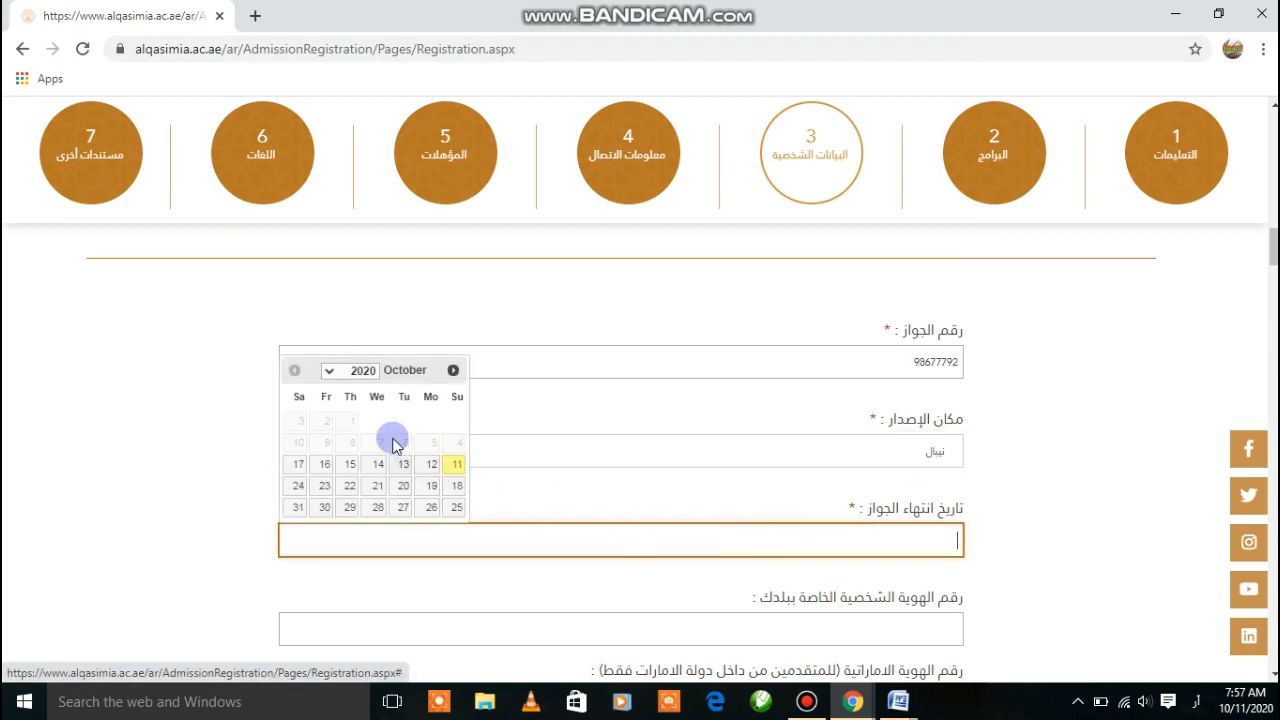
click(329, 372)
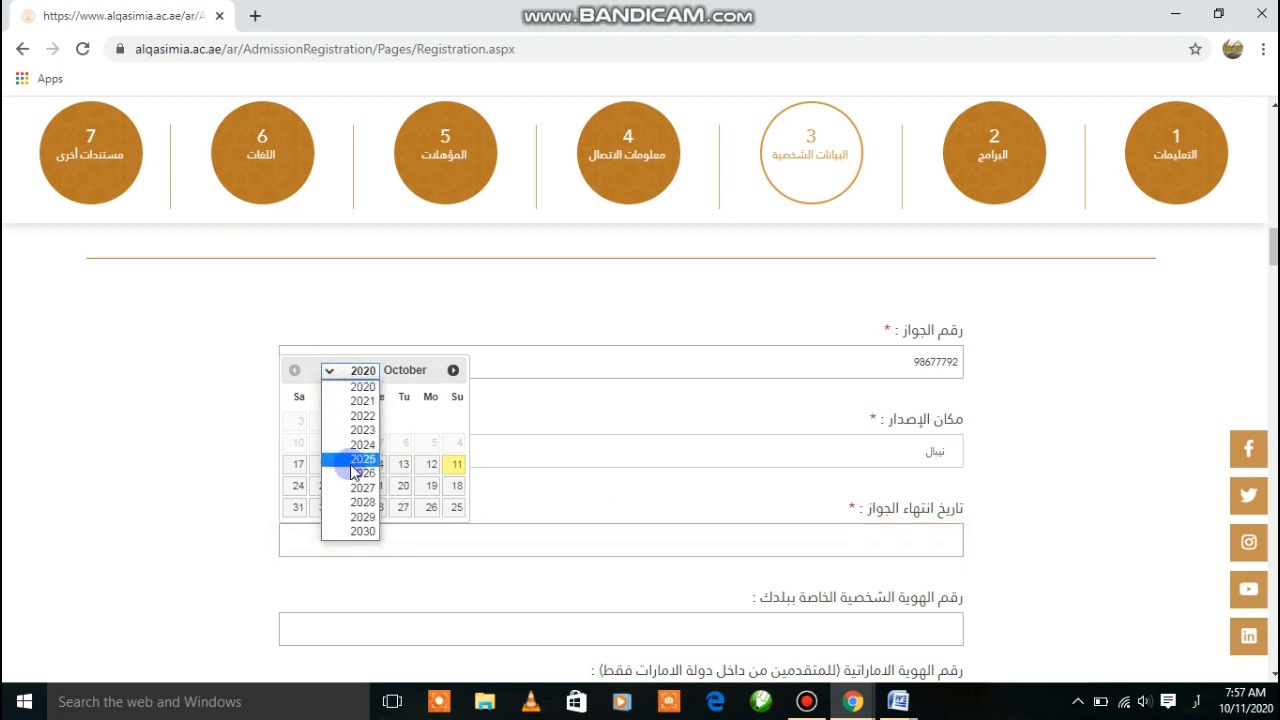
click(361, 446)
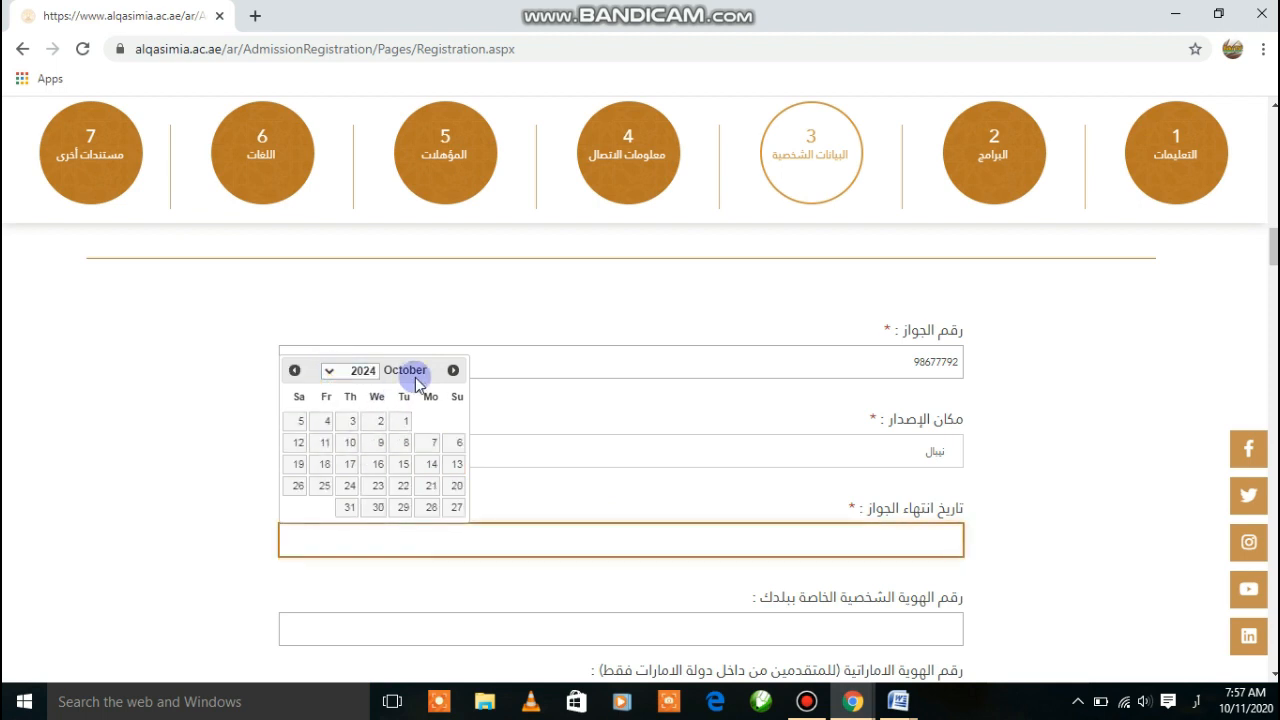
click(453, 371)
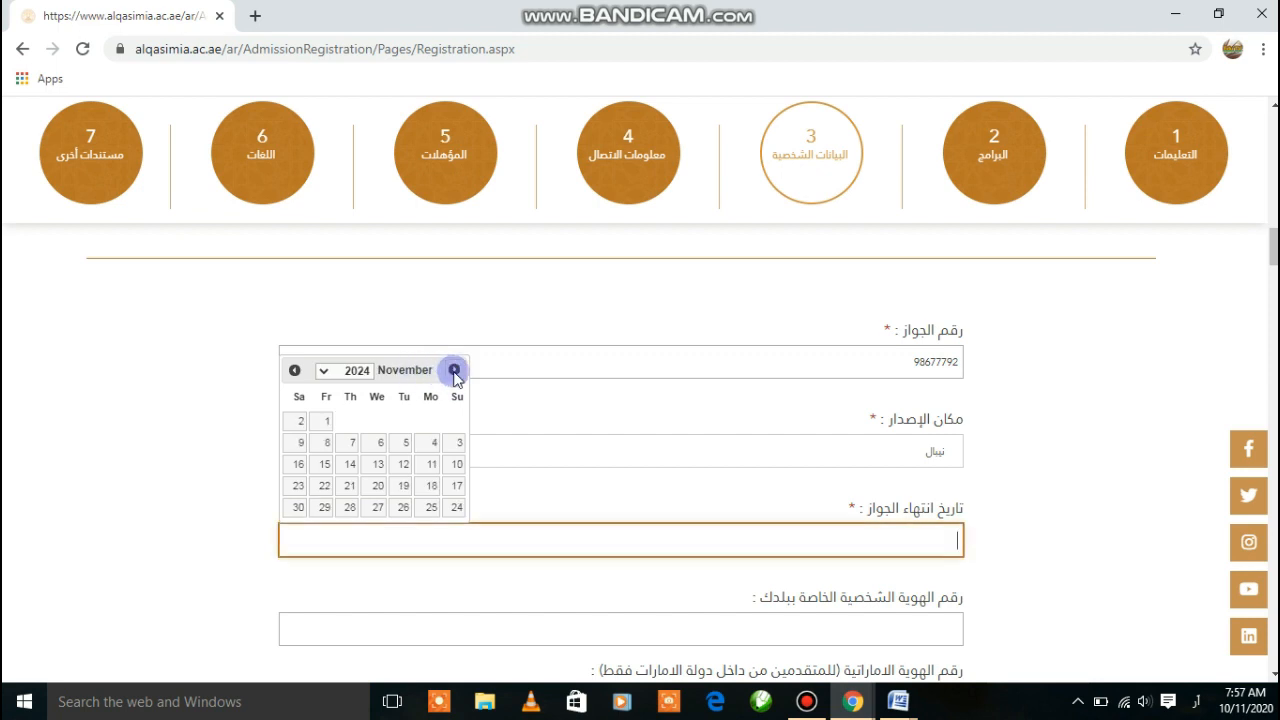
click(454, 371)
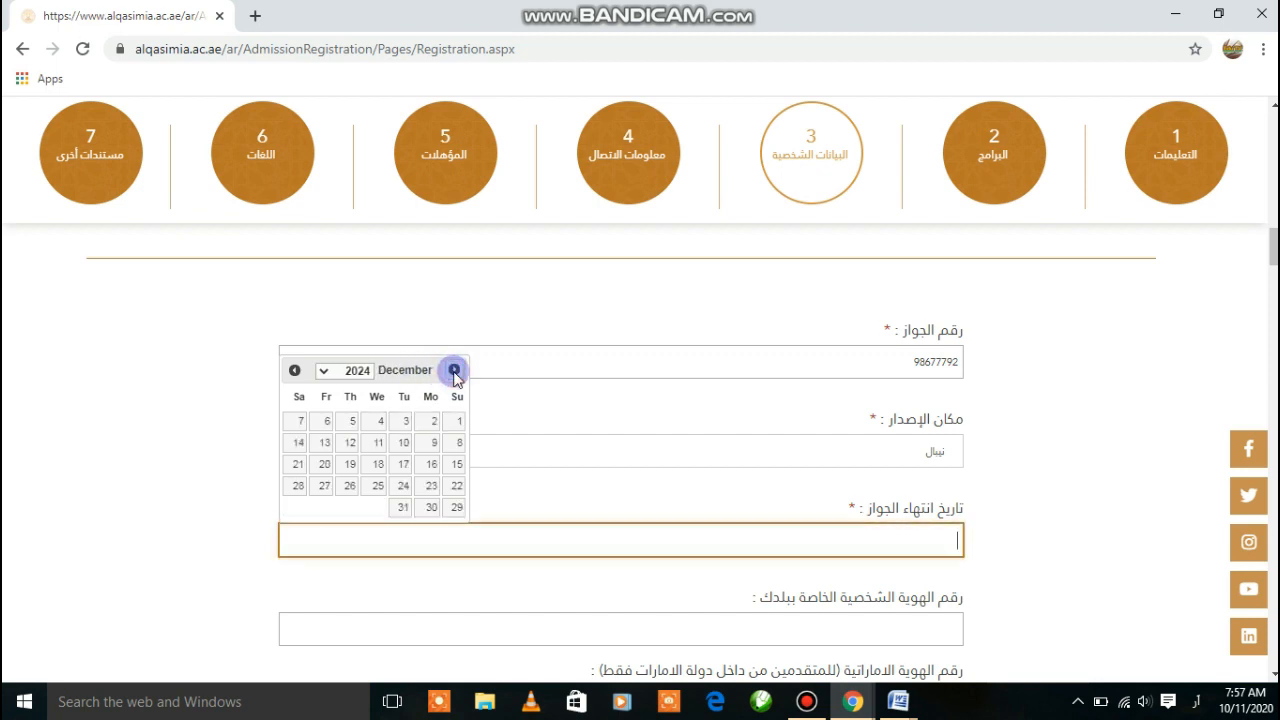
click(378, 446)
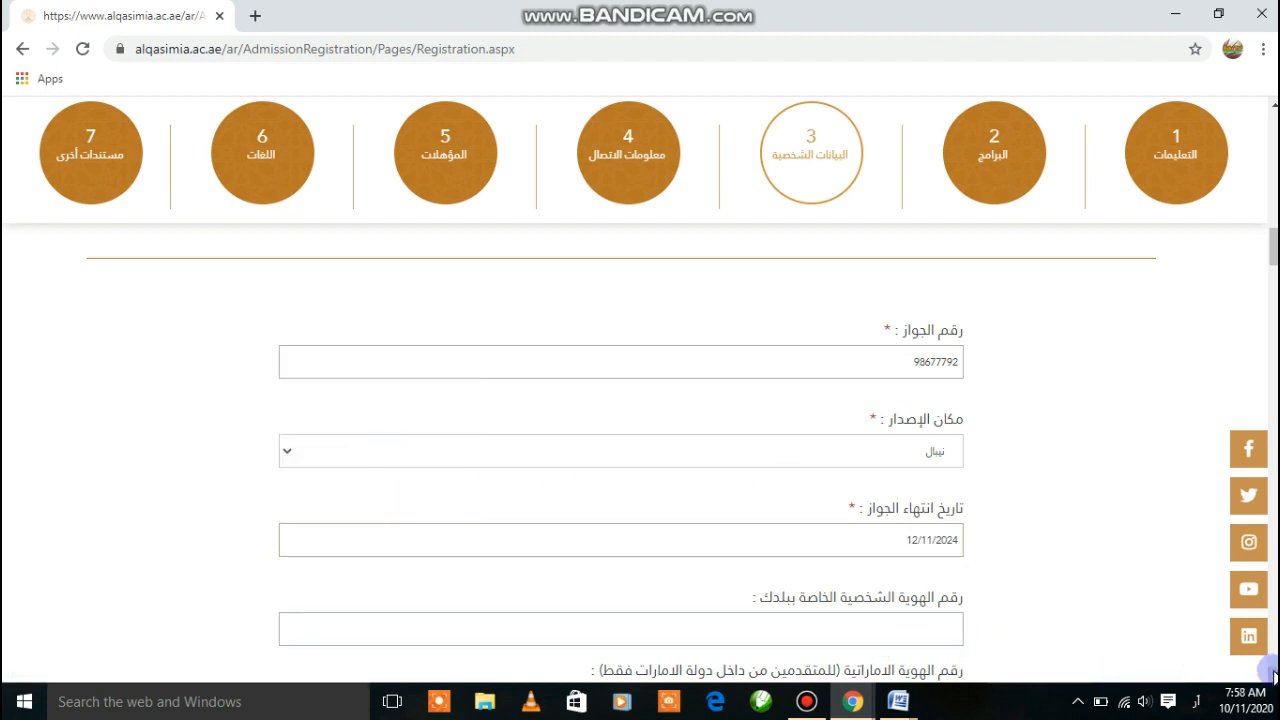
scroll(1272, 675, down, 2)
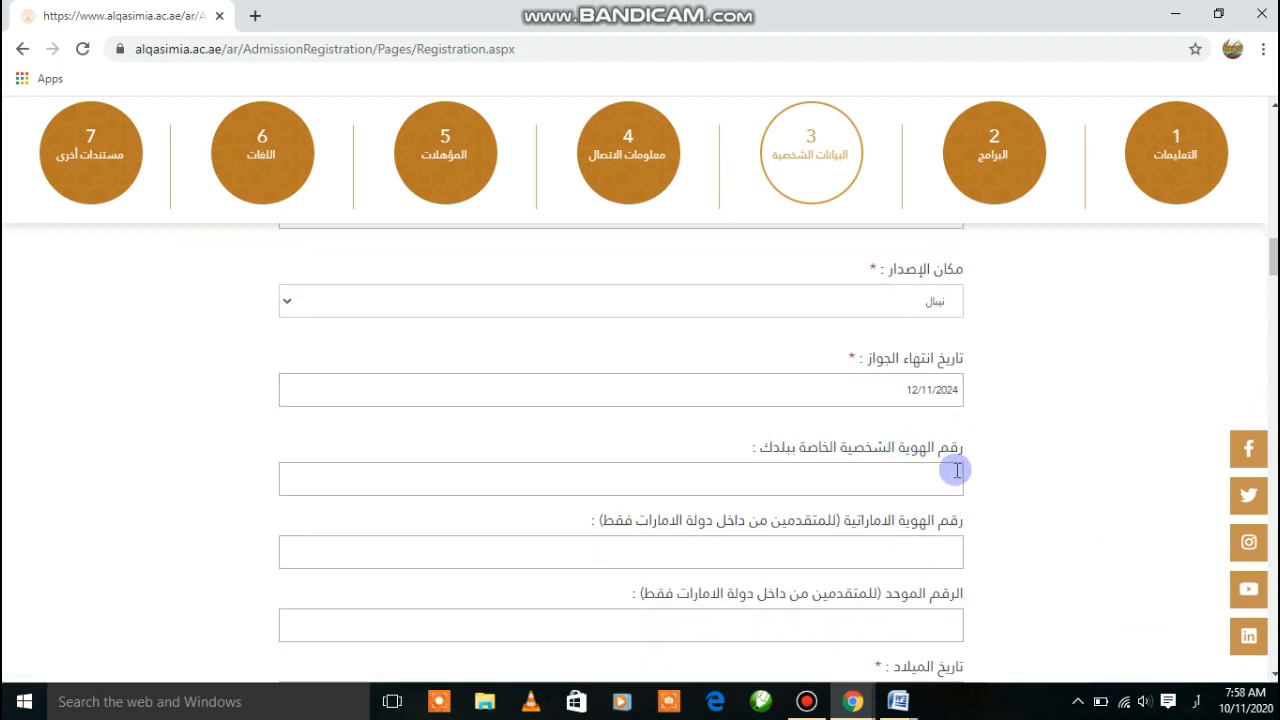
click(792, 482)
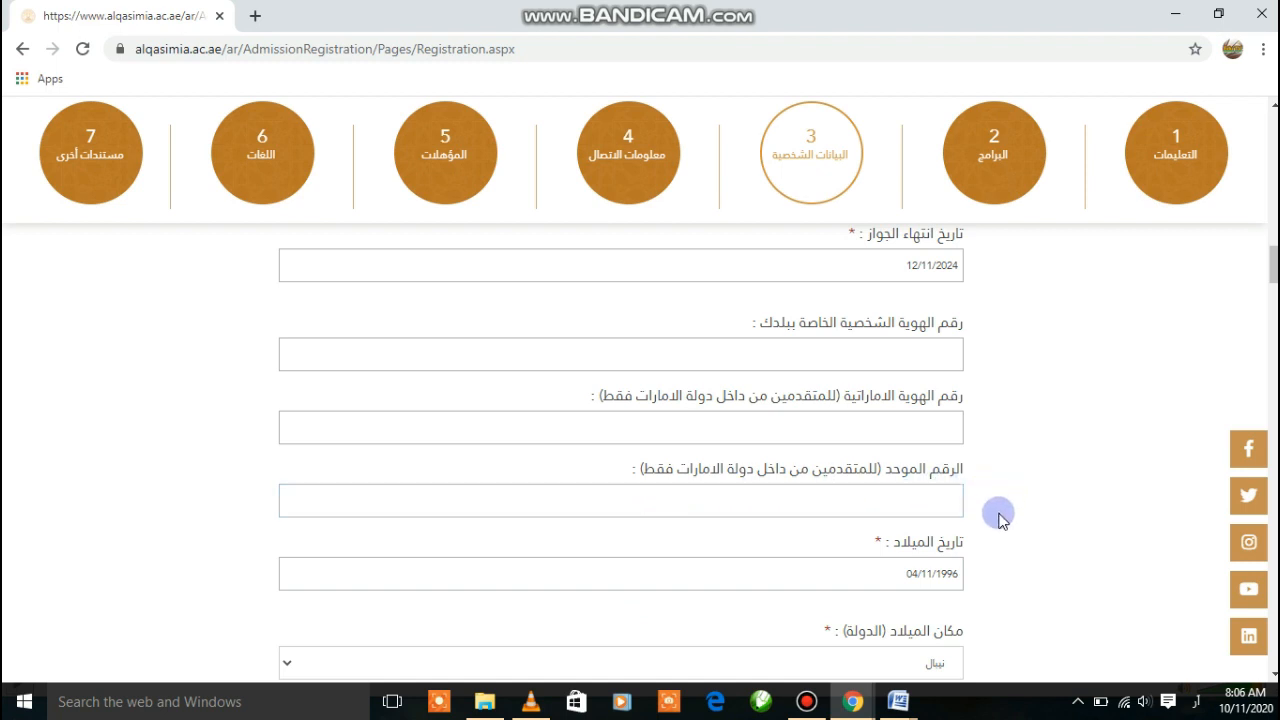
click(798, 575)
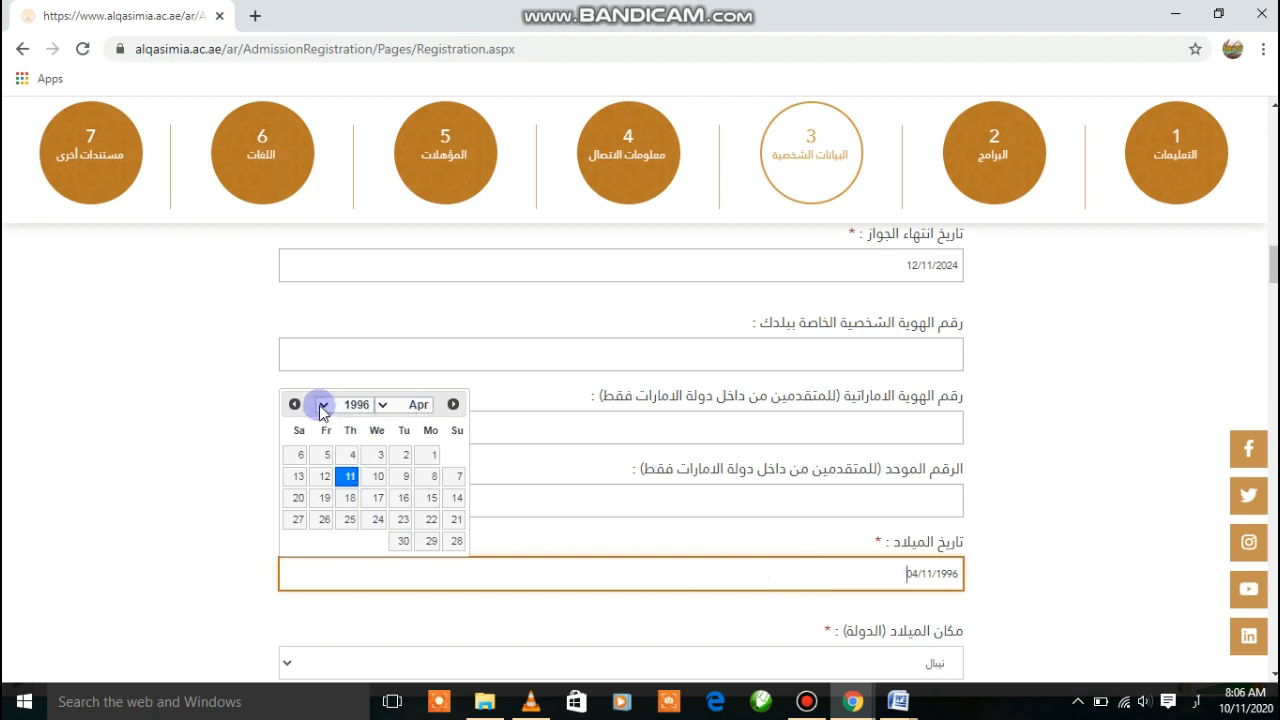
click(322, 406)
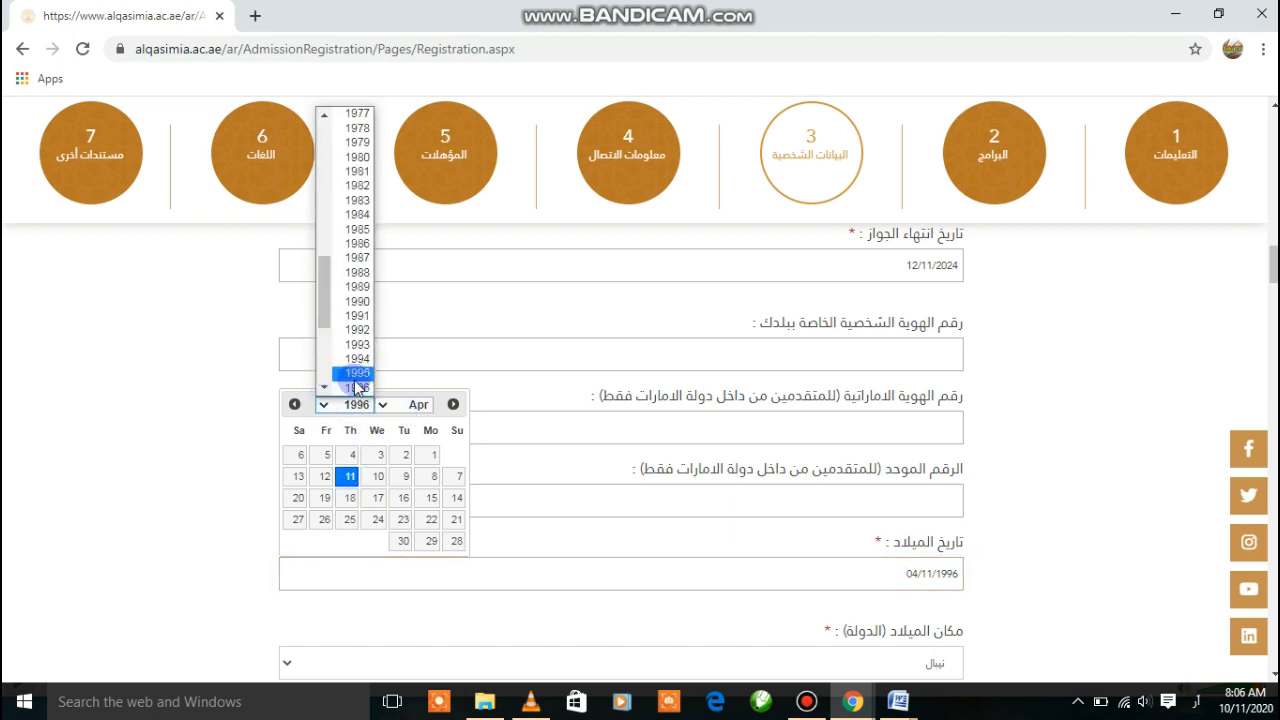
click(357, 387)
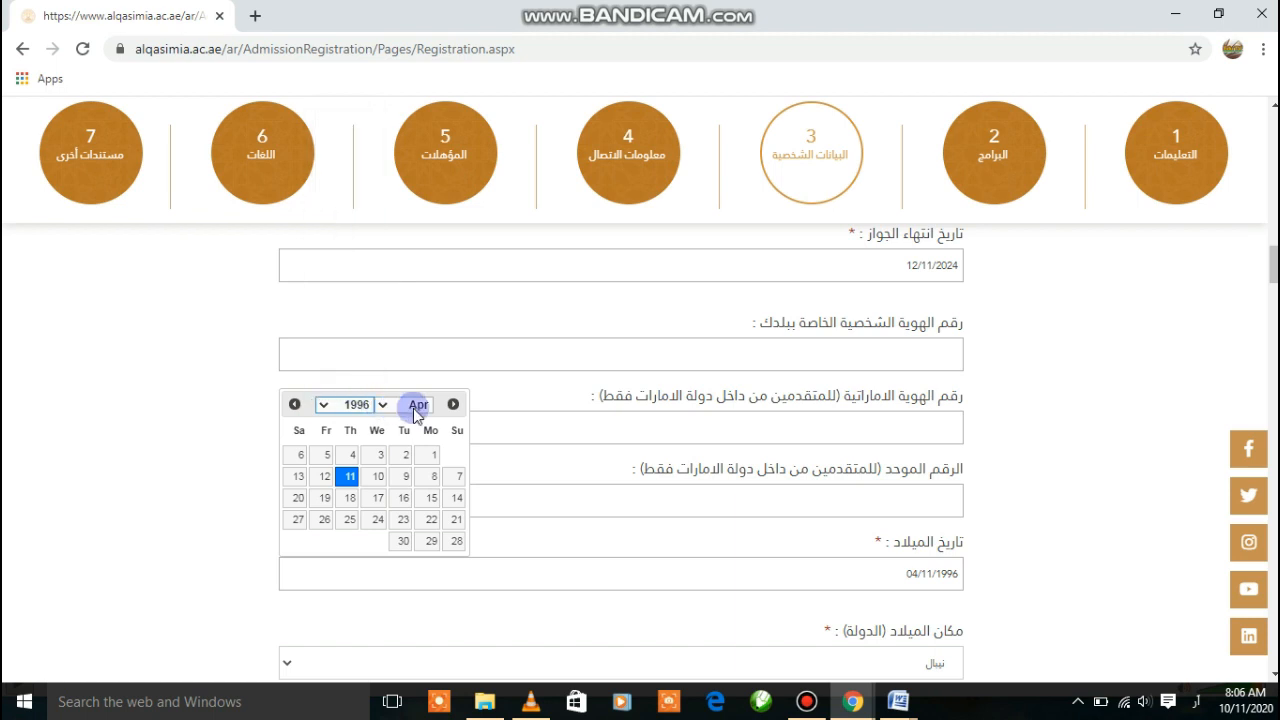
click(381, 404)
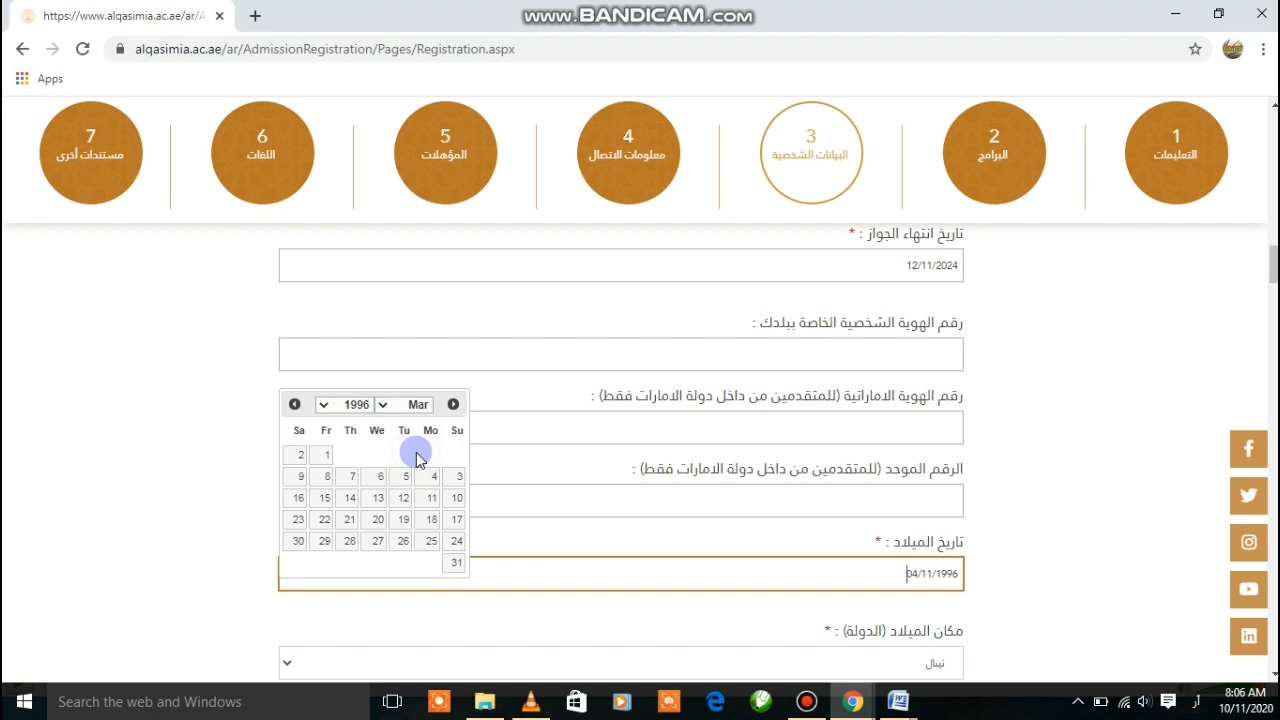
click(377, 497)
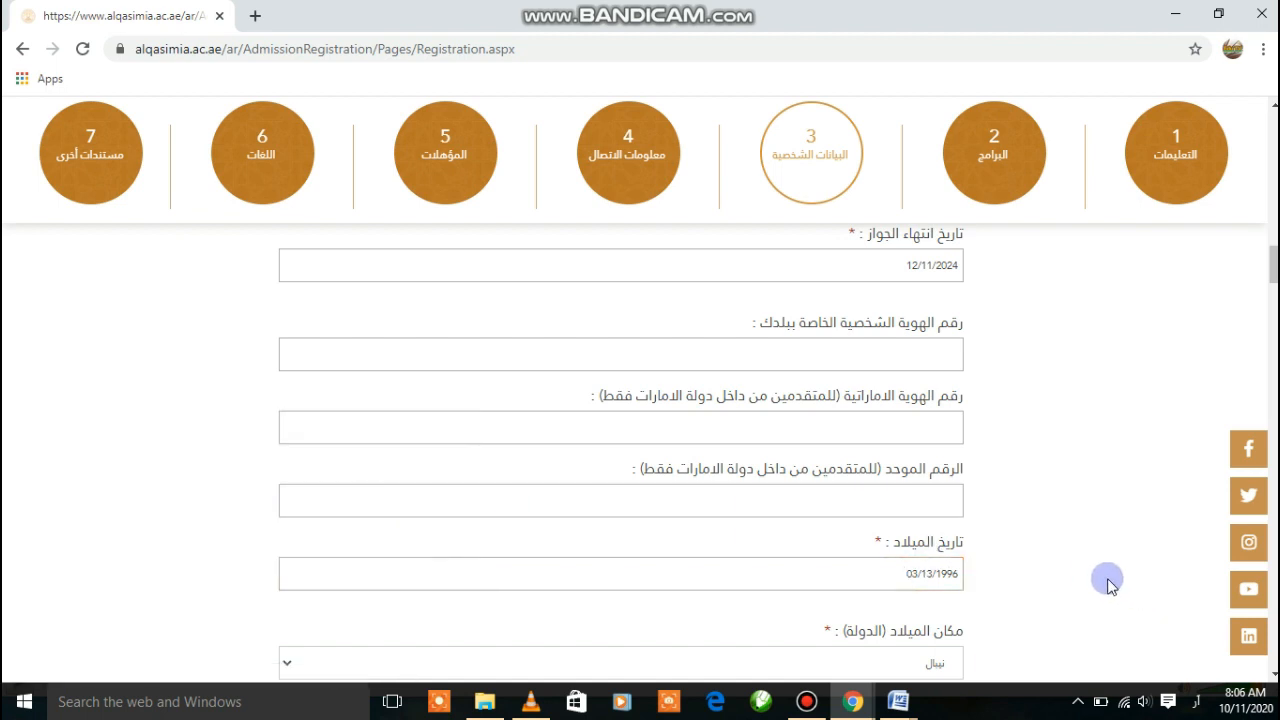
scroll(737, 431, down, 2)
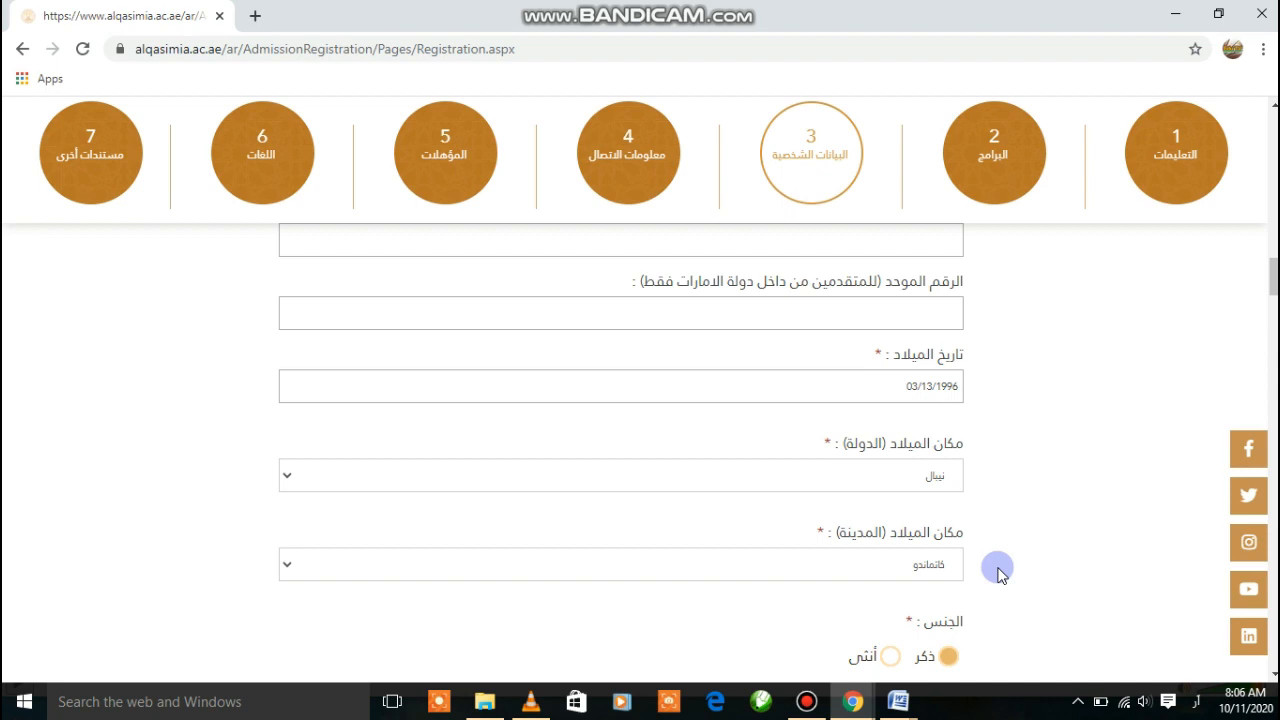
Choose كاتماندو (Kathmandu) as the birth city and scroll down to the upload fields
click(824, 558)
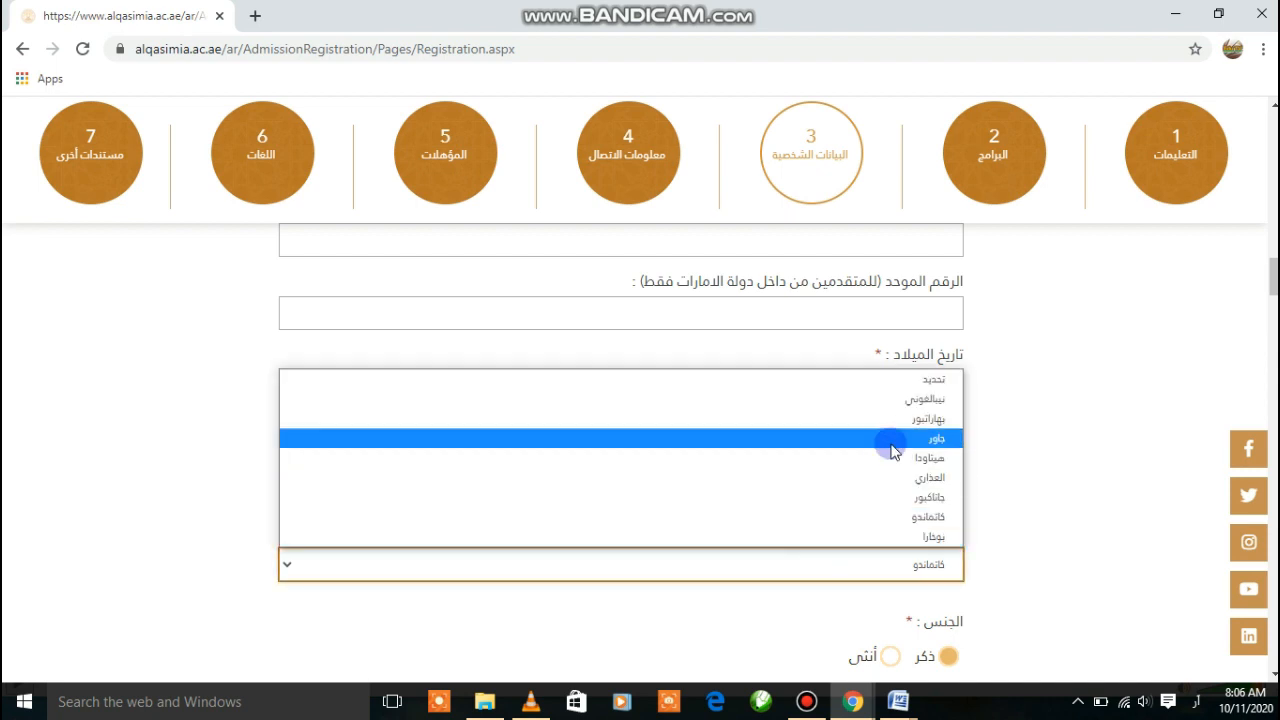
click(892, 530)
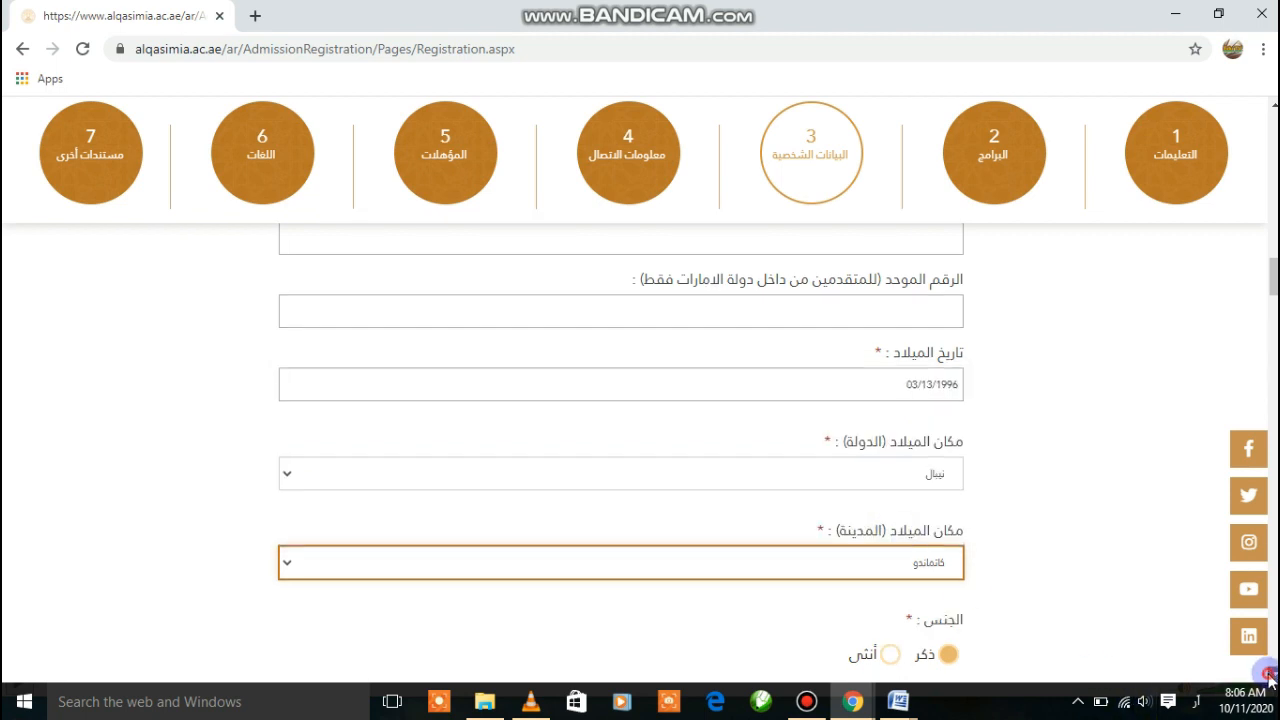
scroll(1268, 674, down, 2)
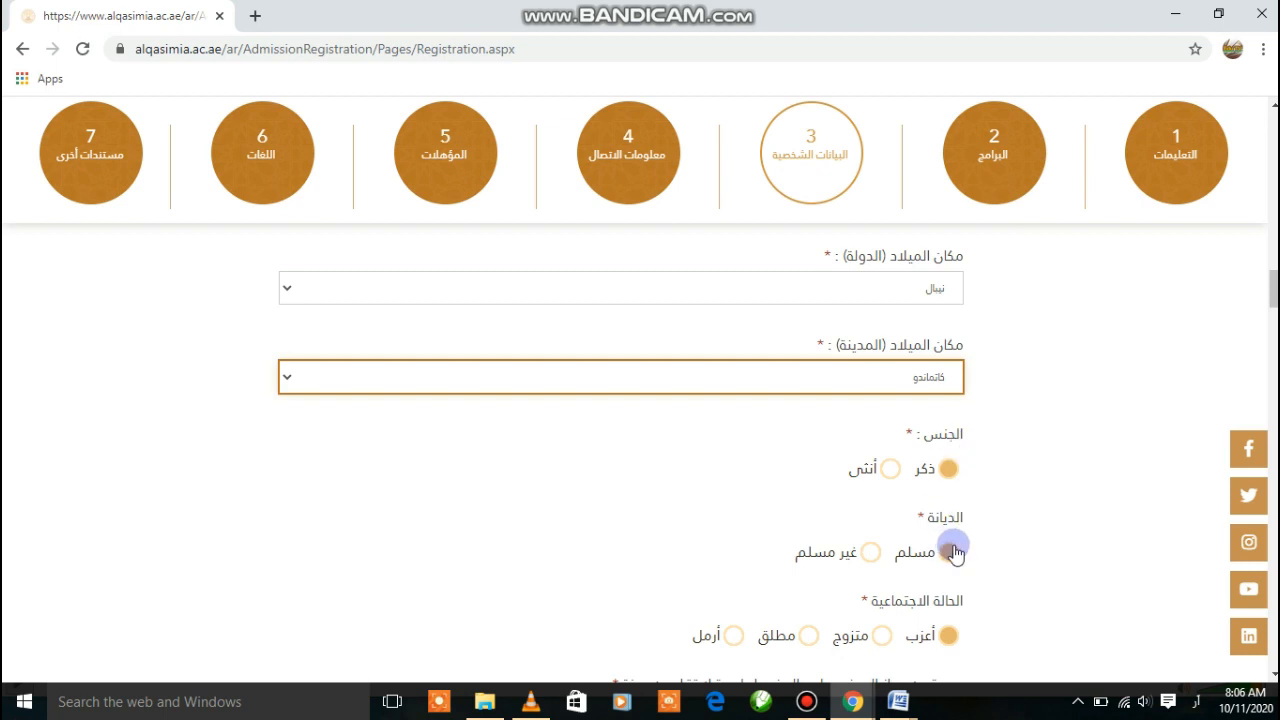
click(1273, 673)
click(1273, 673)
click(1273, 673)
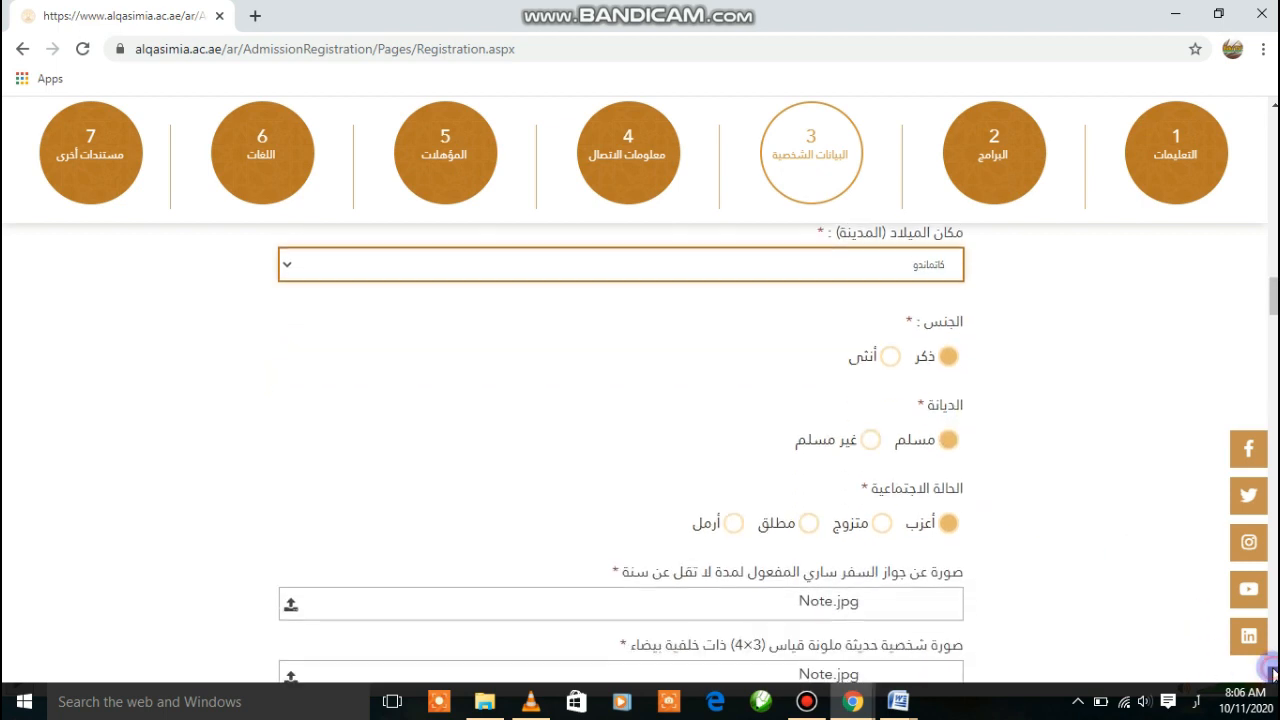
click(1273, 673)
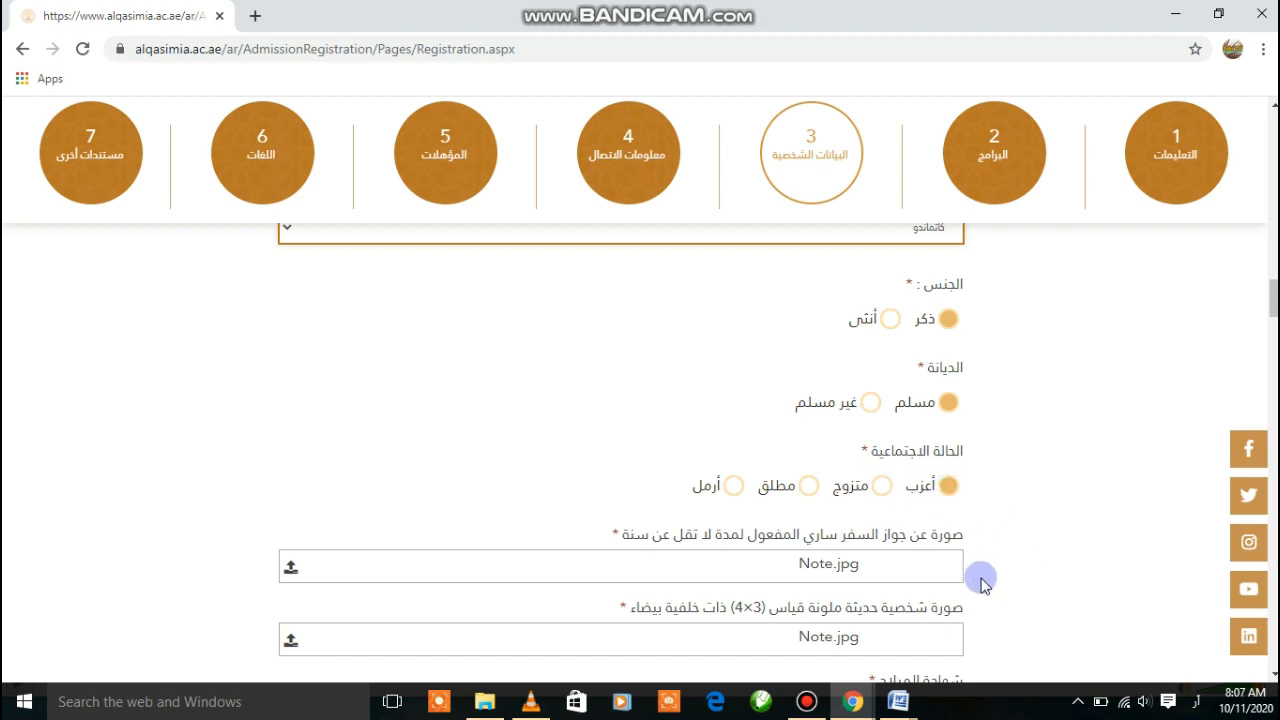
click(1273, 673)
click(1273, 673)
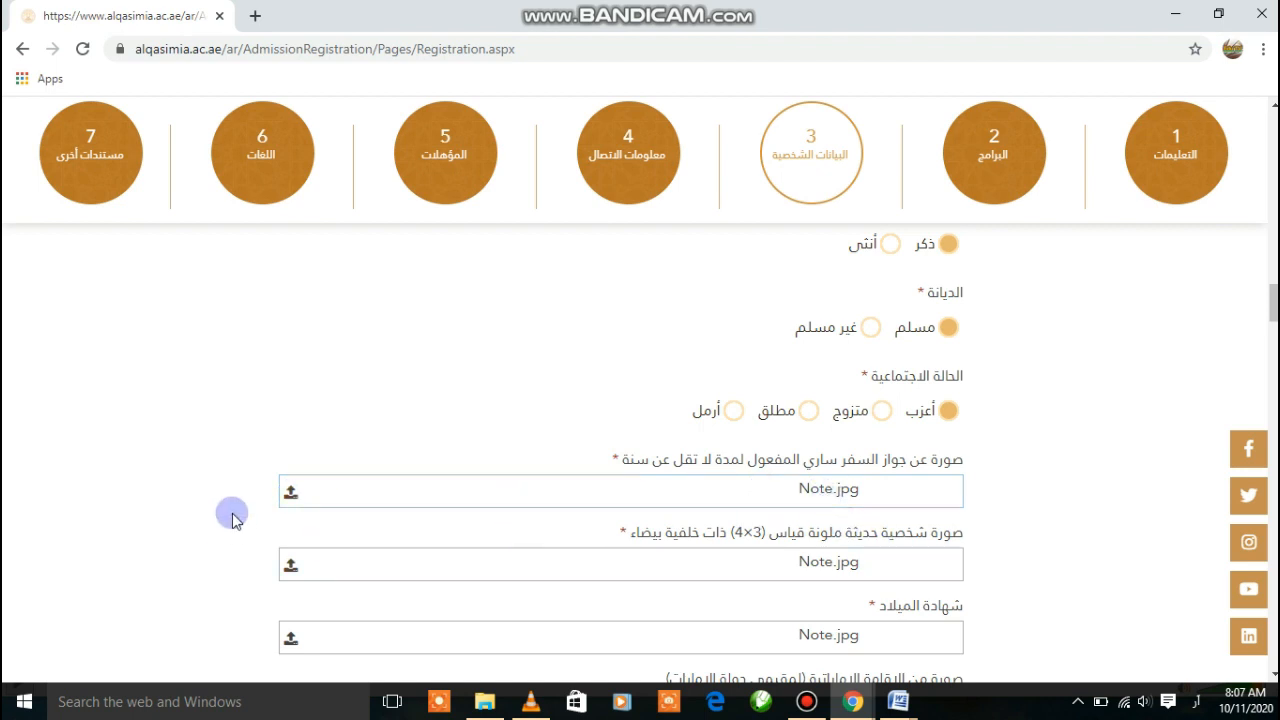
Attach Note.jpg as the passport copy
click(291, 496)
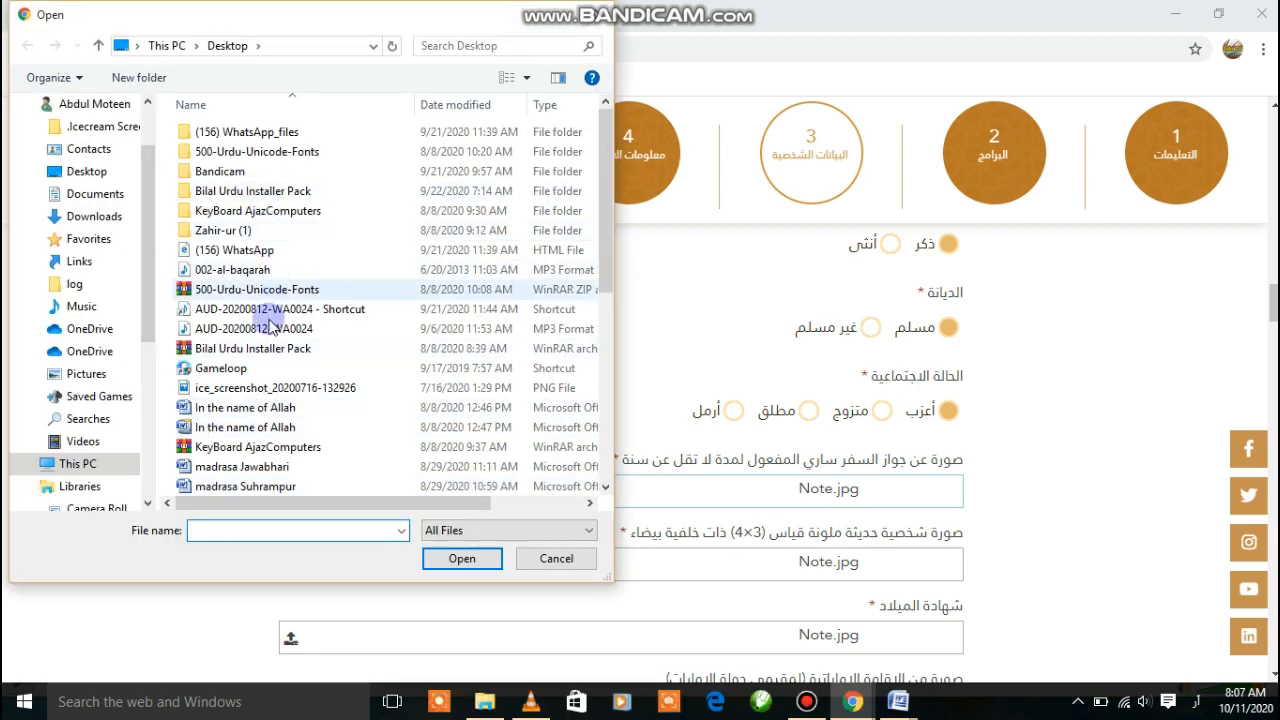
click(606, 487)
click(606, 487)
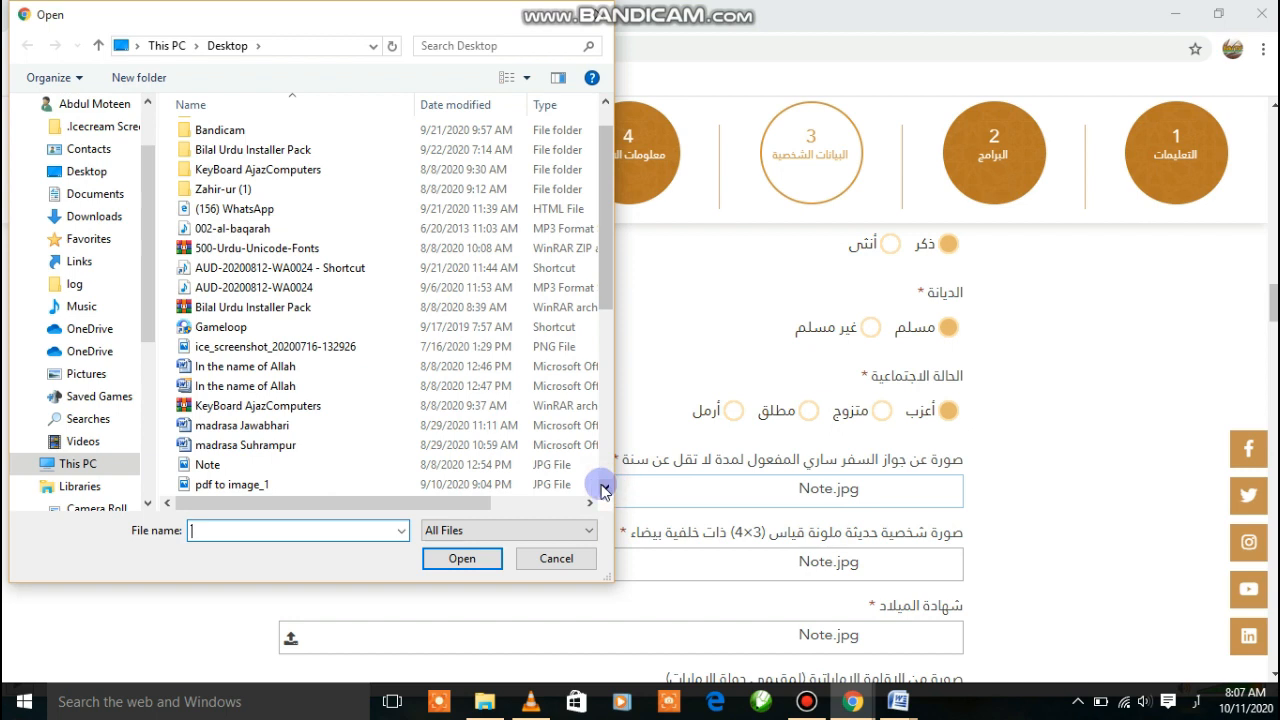
click(268, 468)
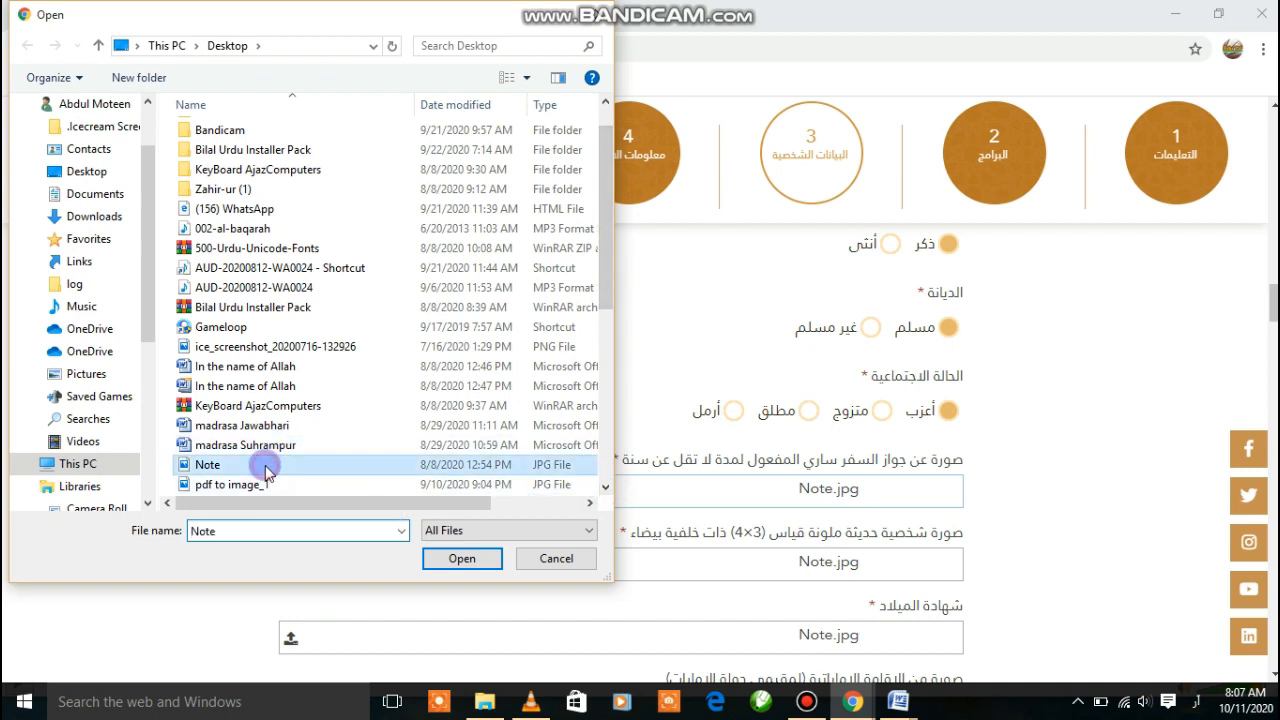
click(462, 562)
scroll(930, 441, down, 1)
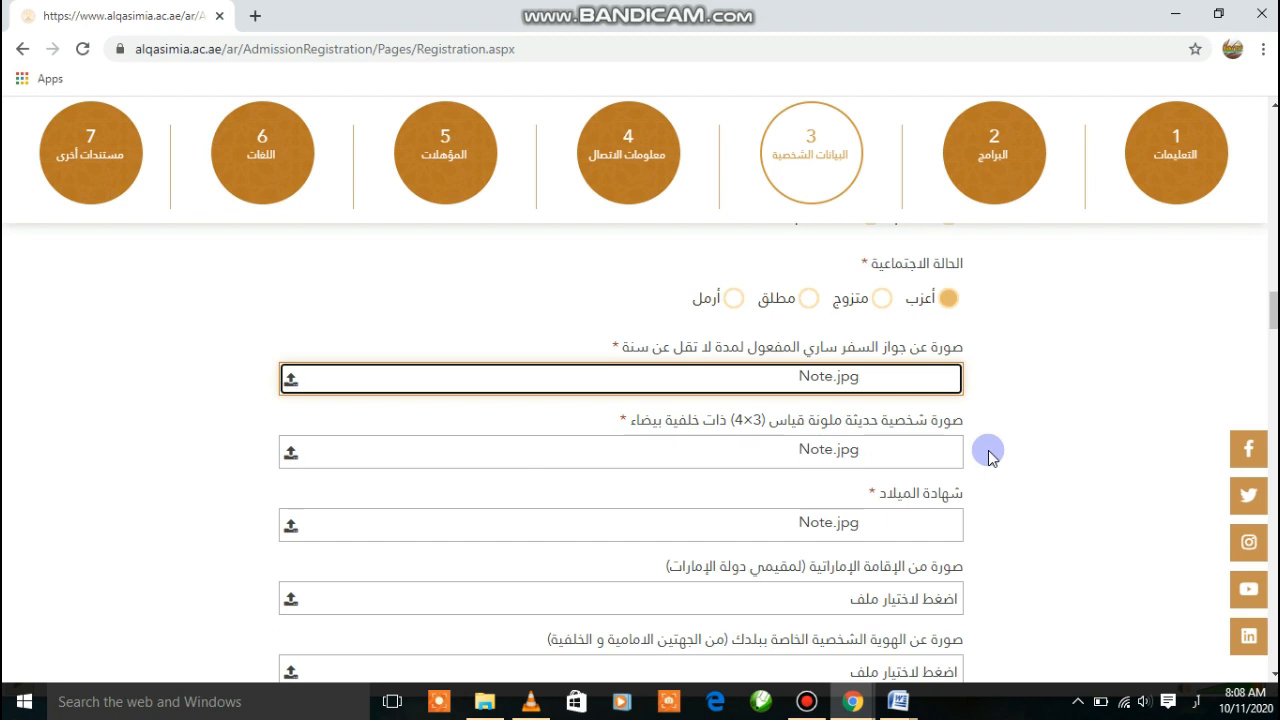
Attach Note.jpg as the recent personal photo
click(290, 455)
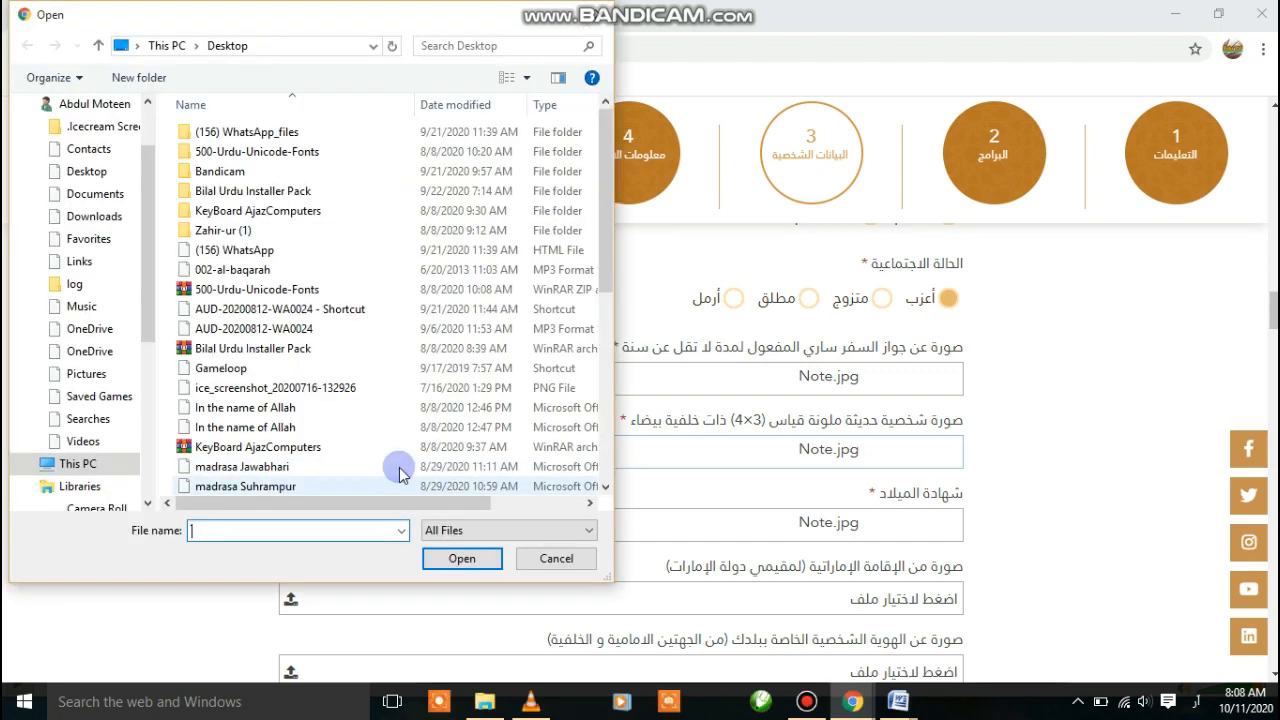
click(605, 486)
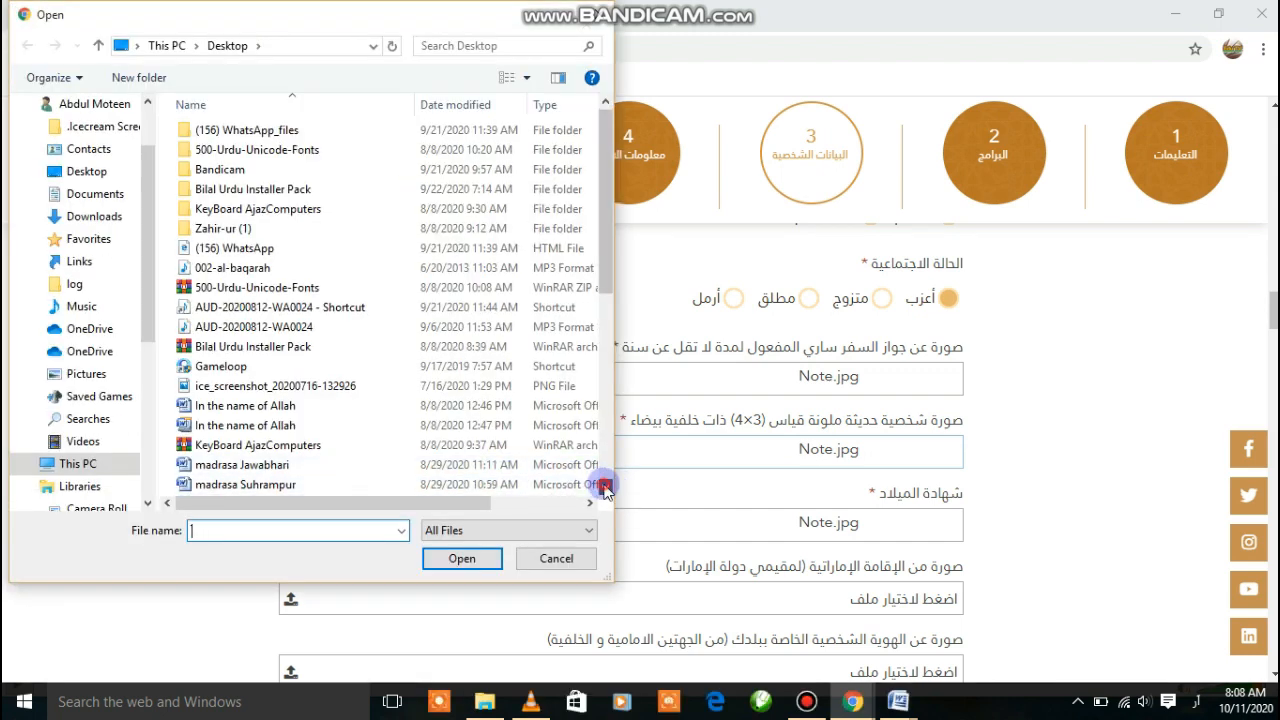
click(605, 487)
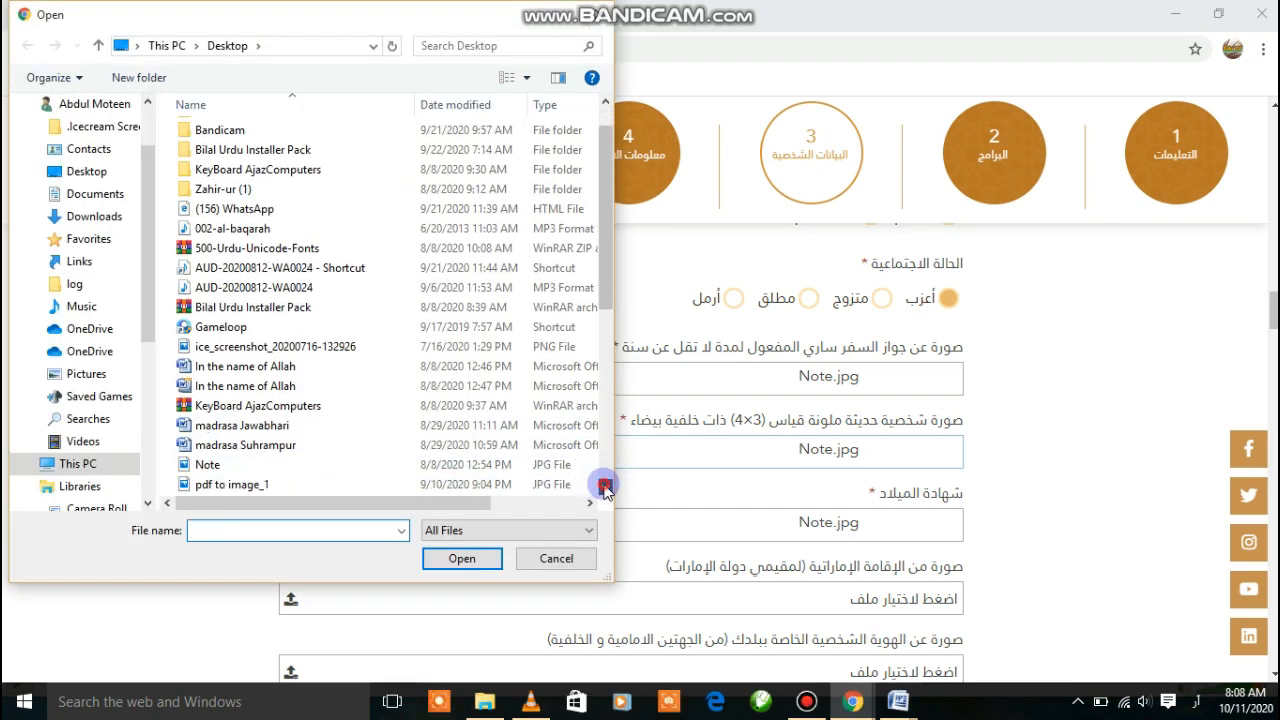
click(208, 466)
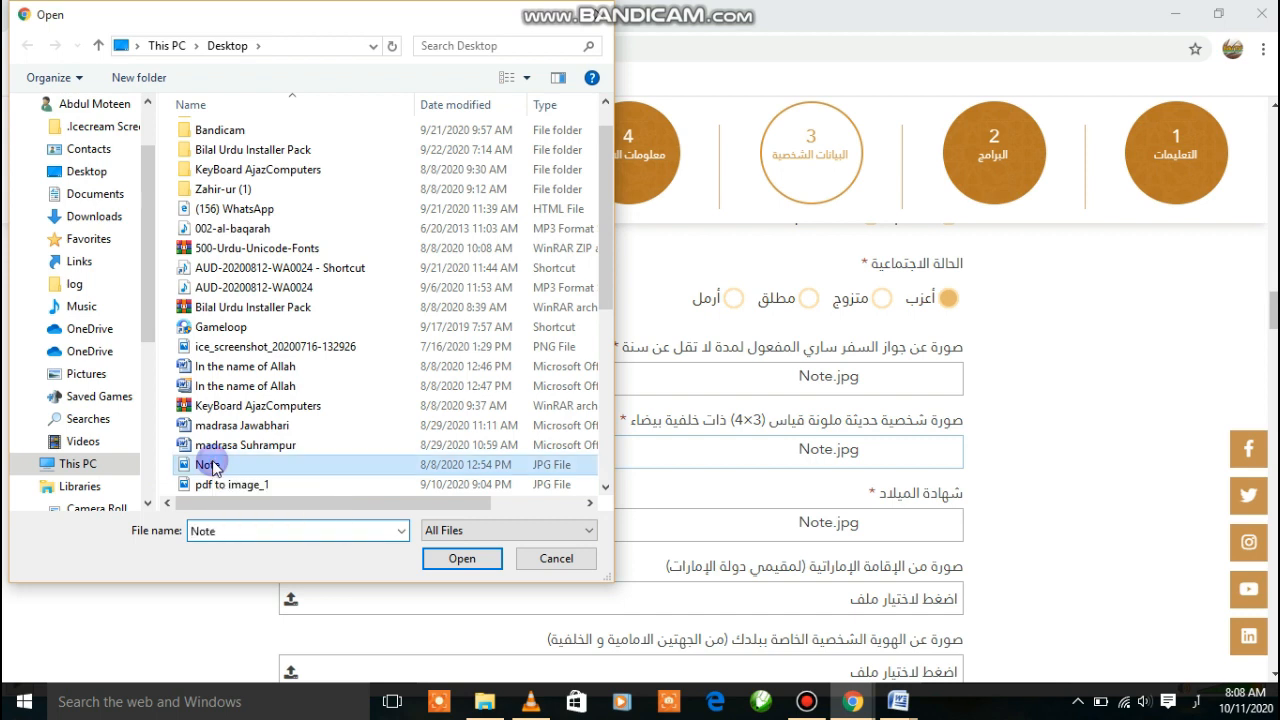
click(463, 560)
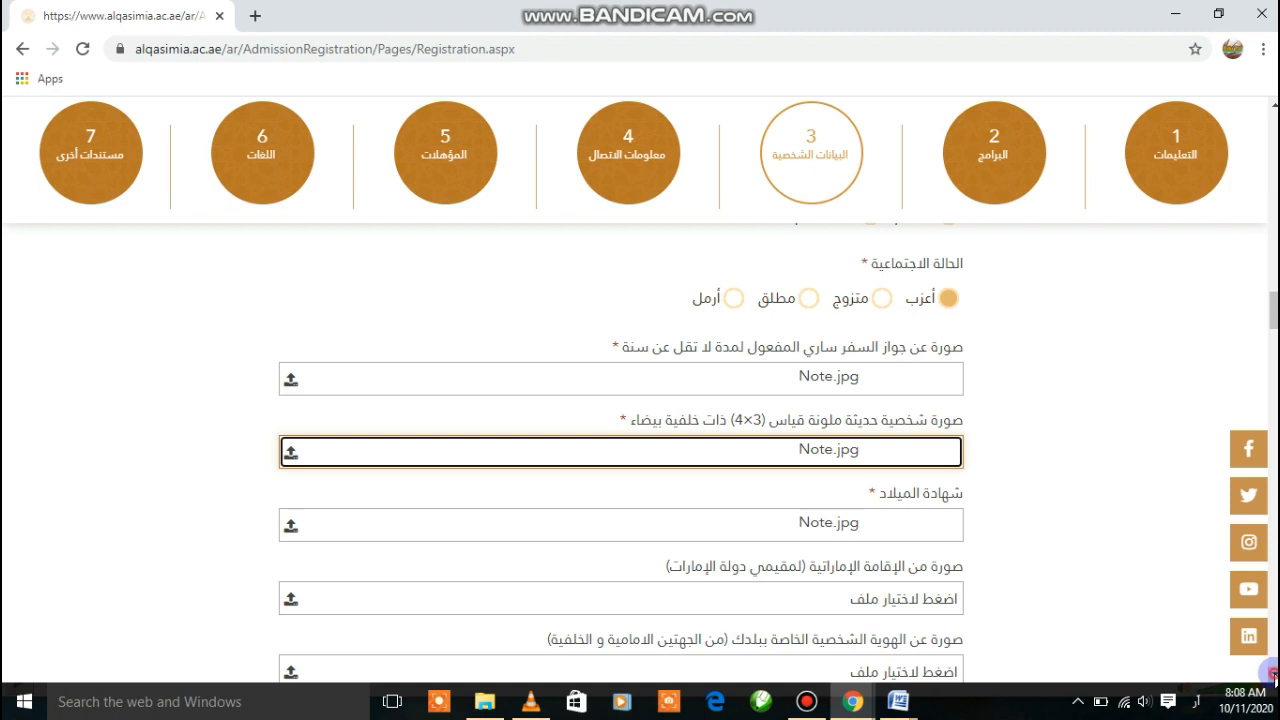
scroll(1200, 660, down, 1)
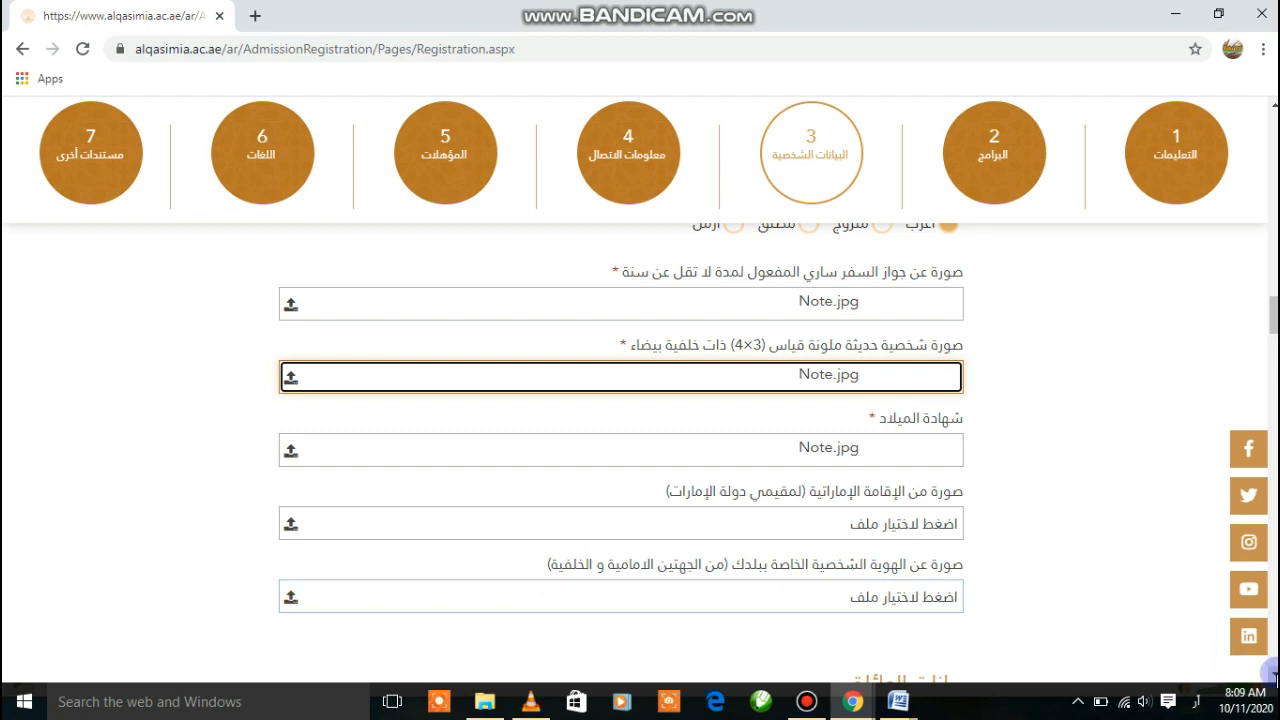
Enter the guardian's full name and choose مسلم as the guardian's religion
scroll(620, 450, down, 4)
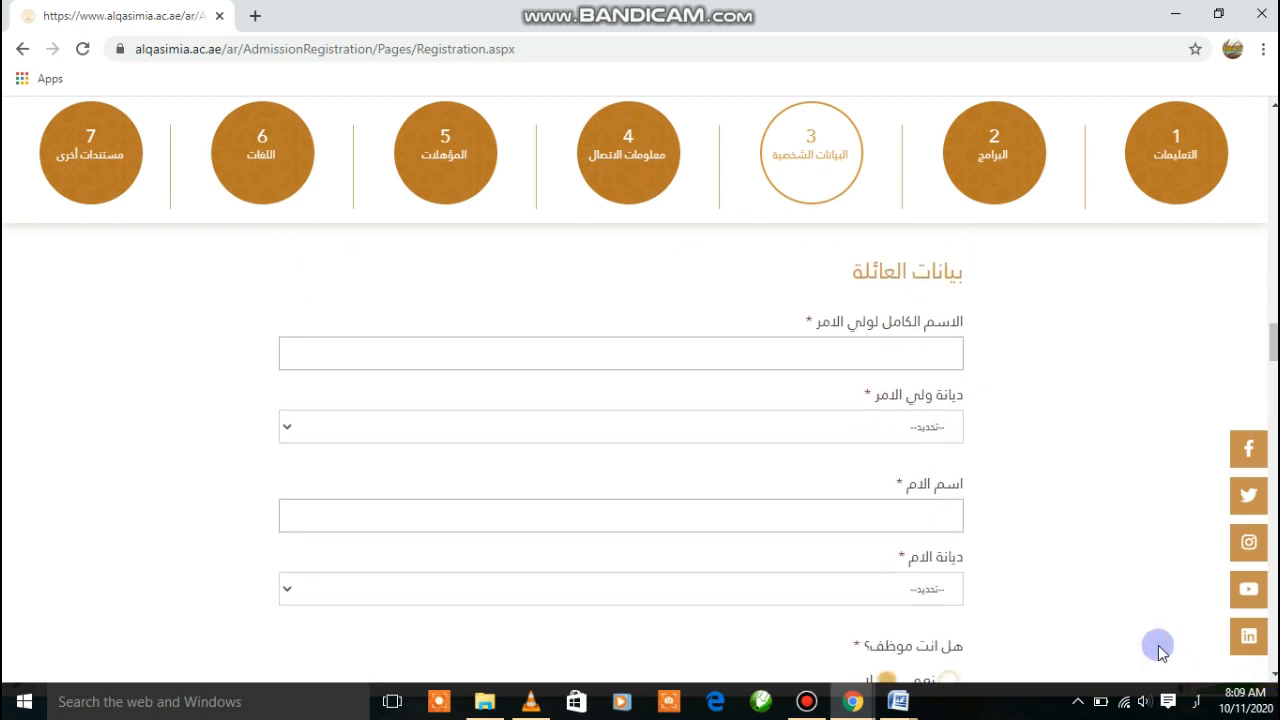
click(841, 352)
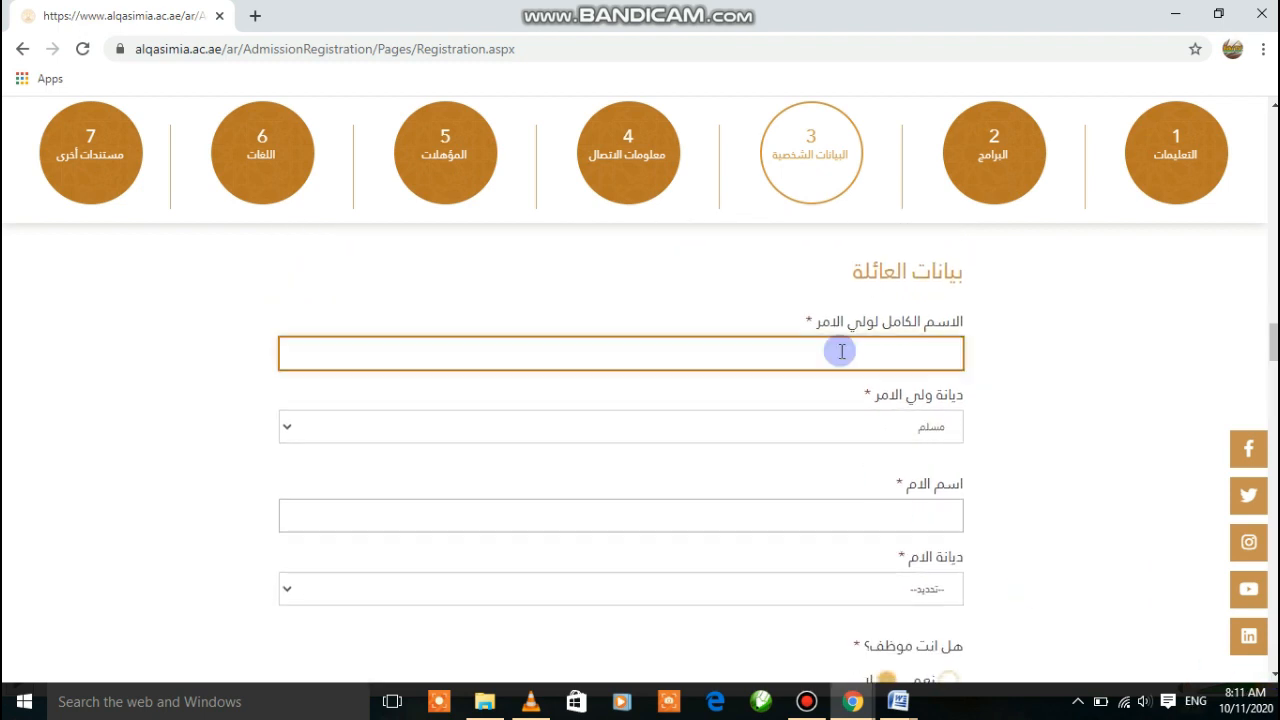
click(1128, 253)
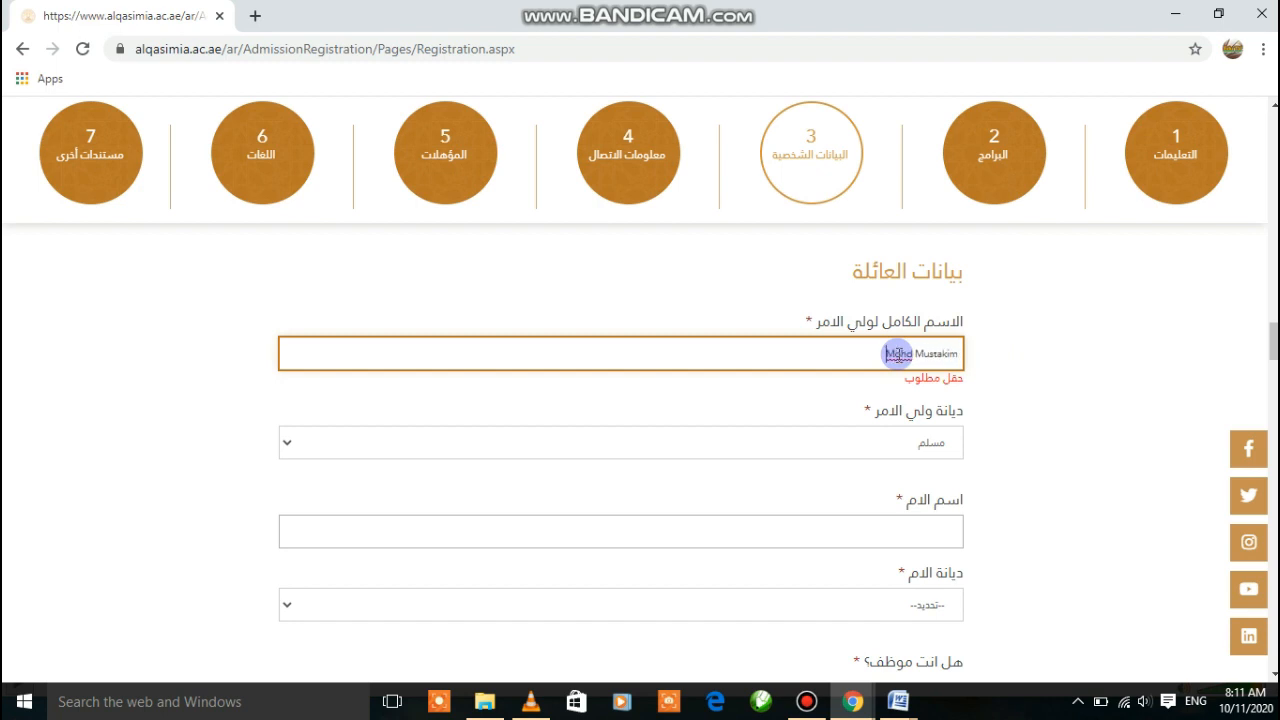
click(882, 438)
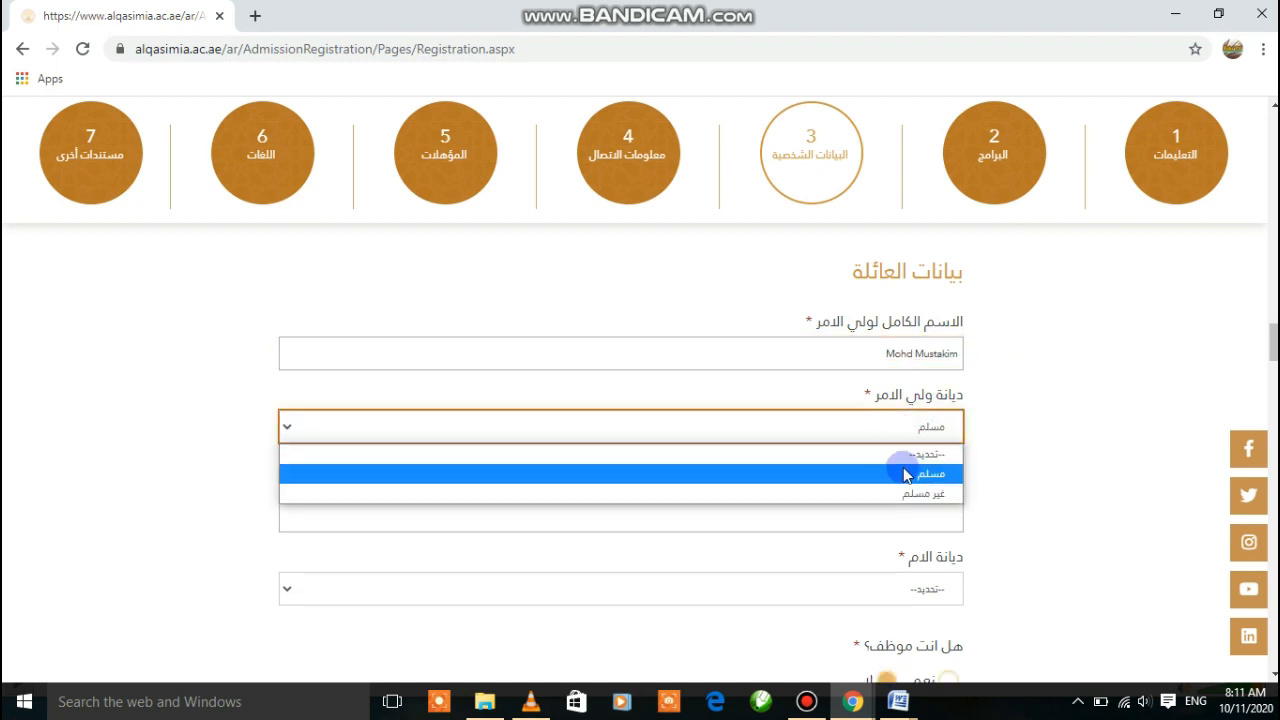
click(909, 476)
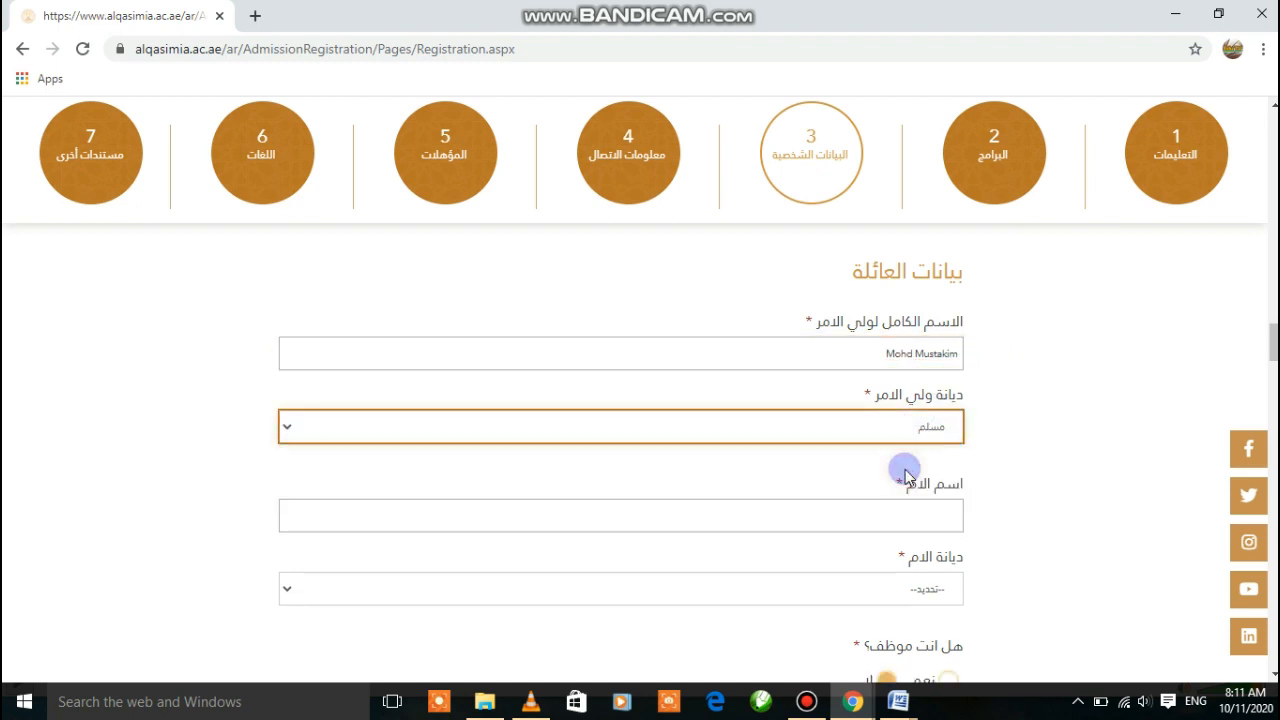
click(895, 518)
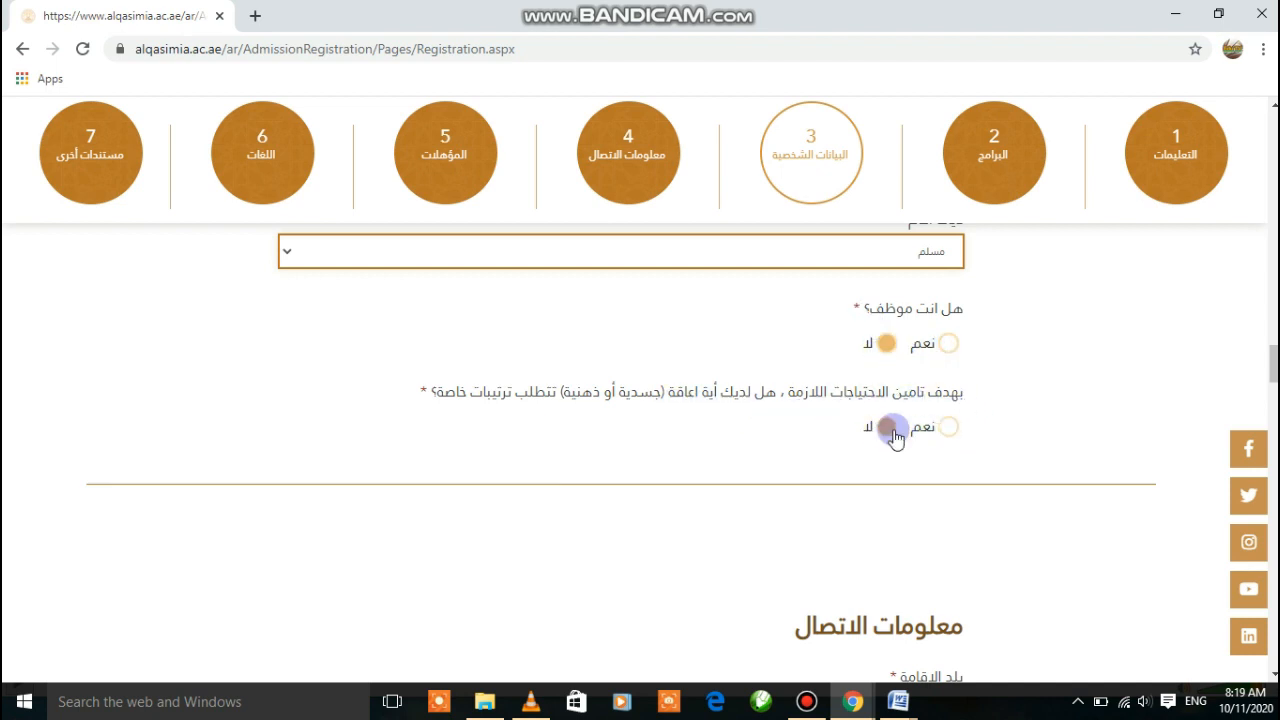
Choose نيبال as the country of residence and كاتماندو as the city of residence
scroll(1274, 678, down, 4)
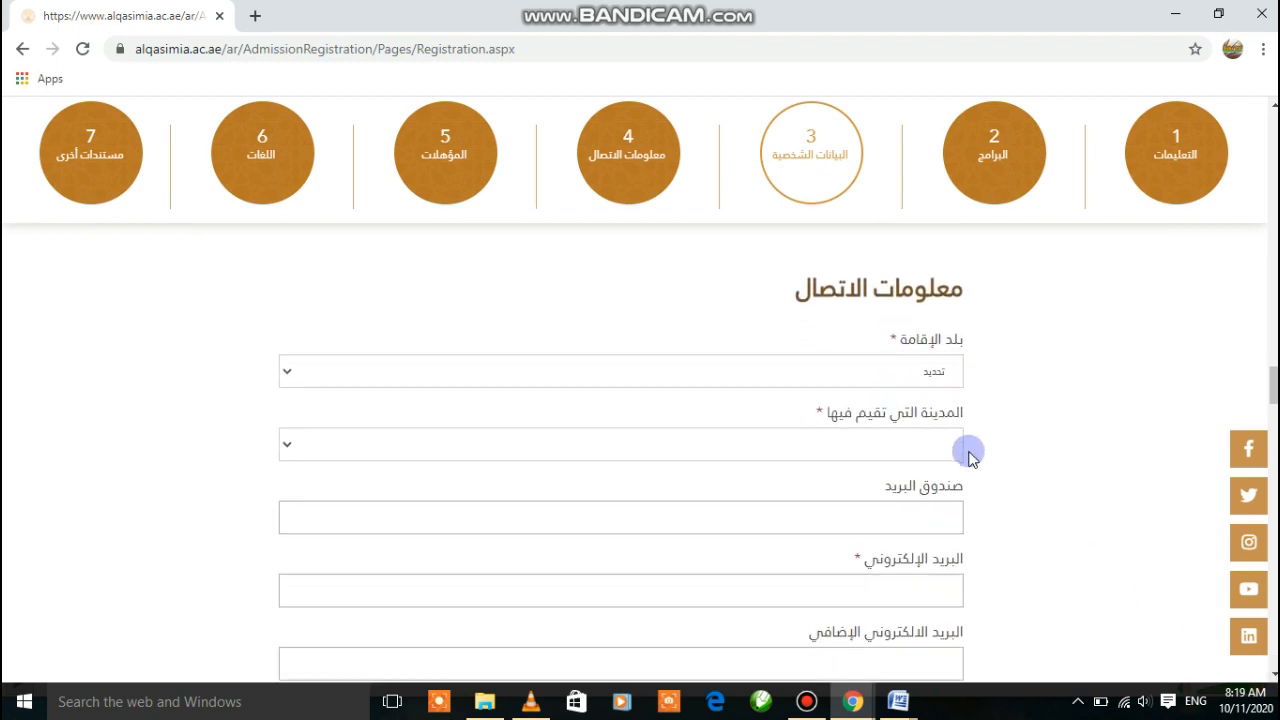
click(869, 380)
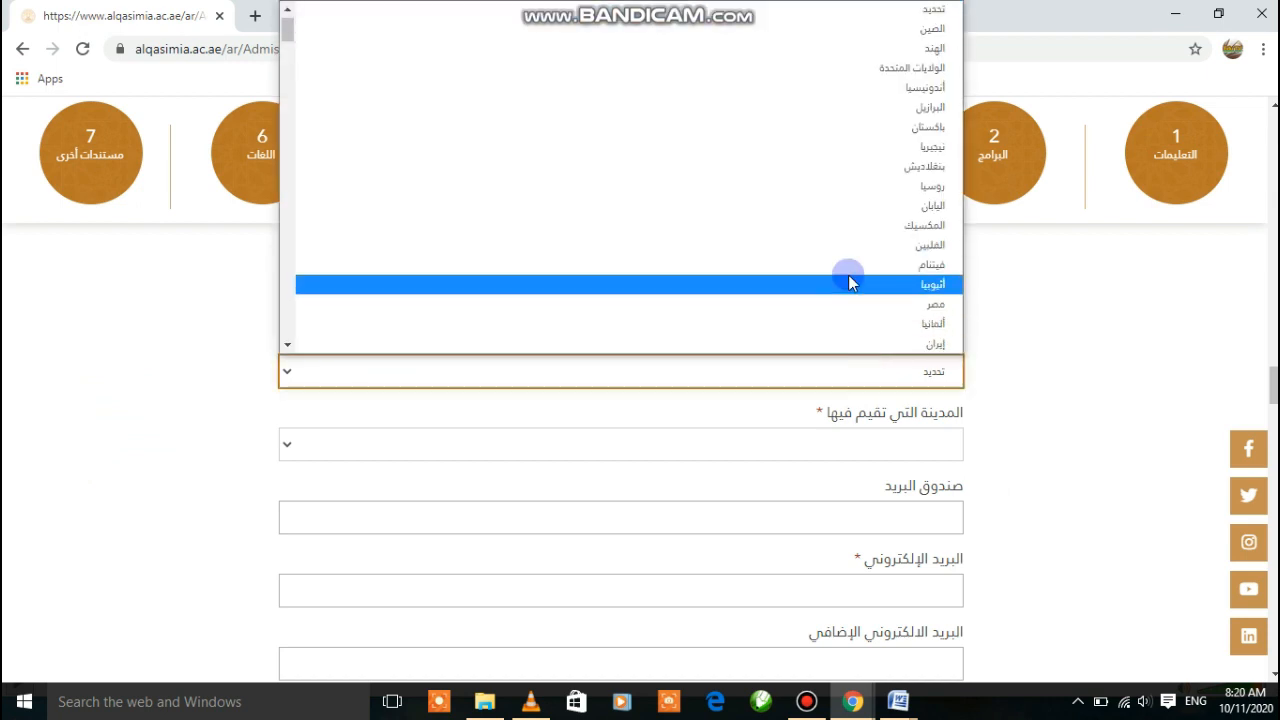
key(alt+shift)
text(نيبال)
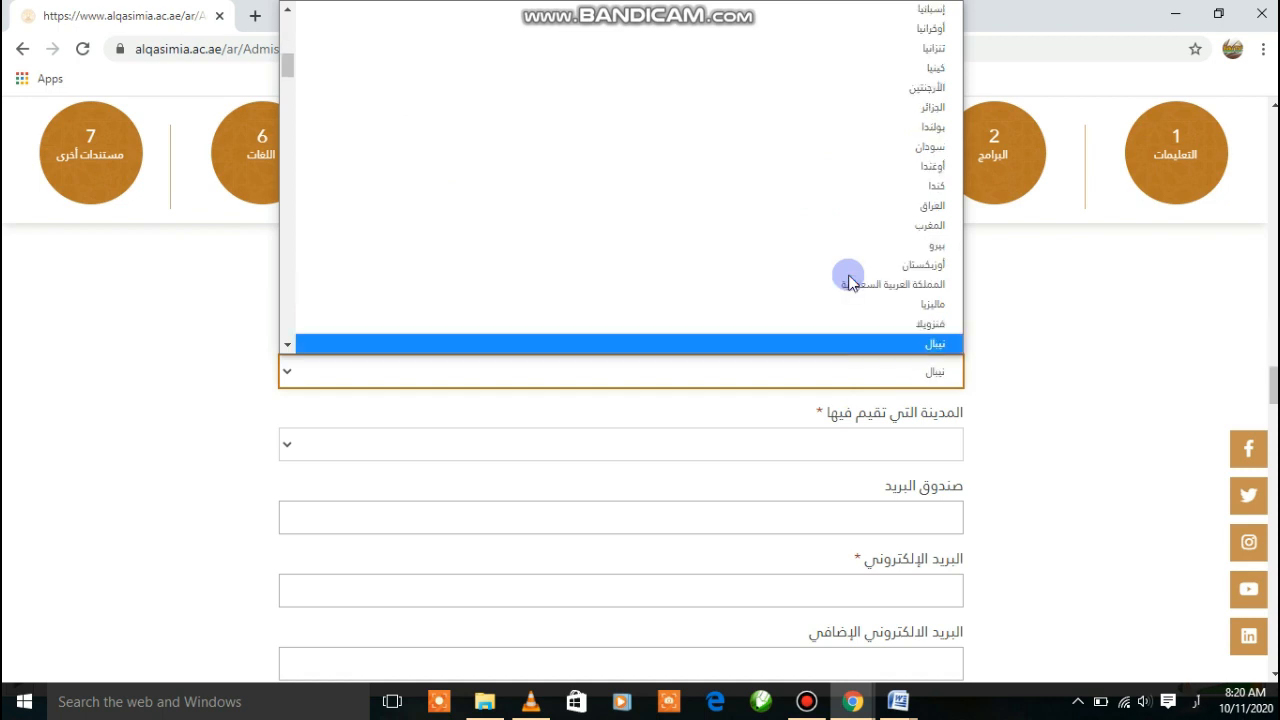
click(849, 342)
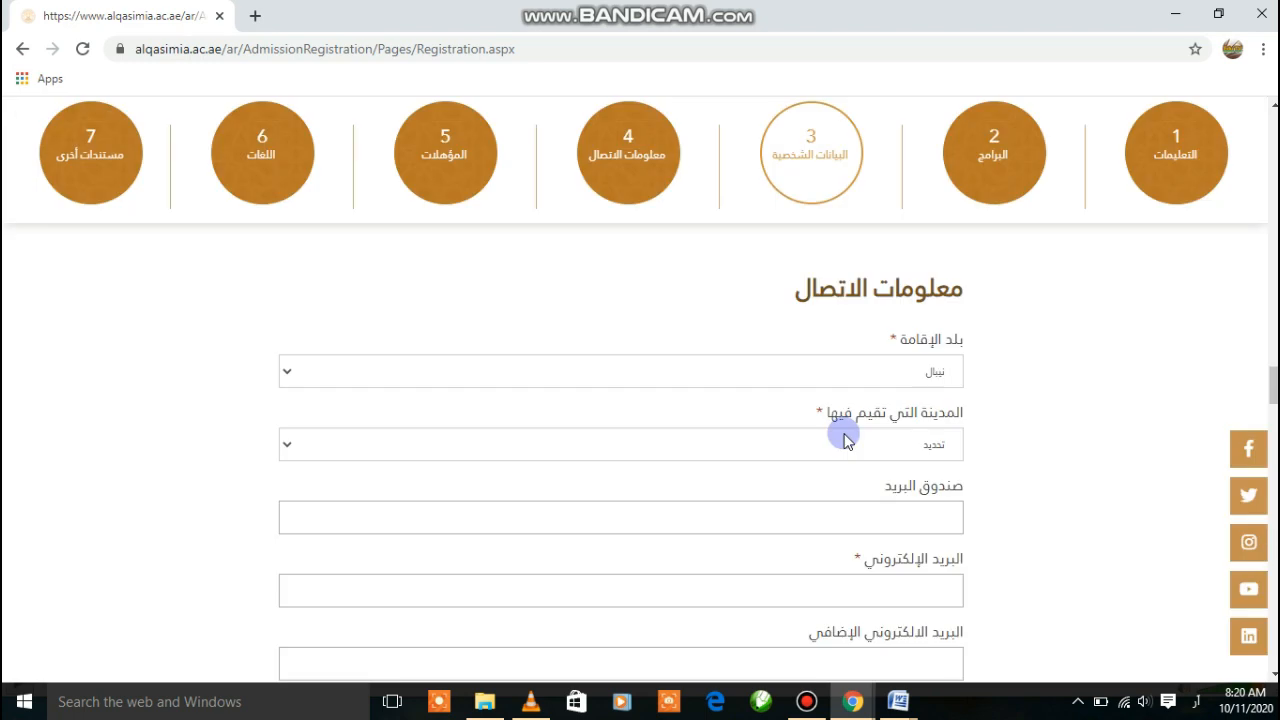
click(820, 446)
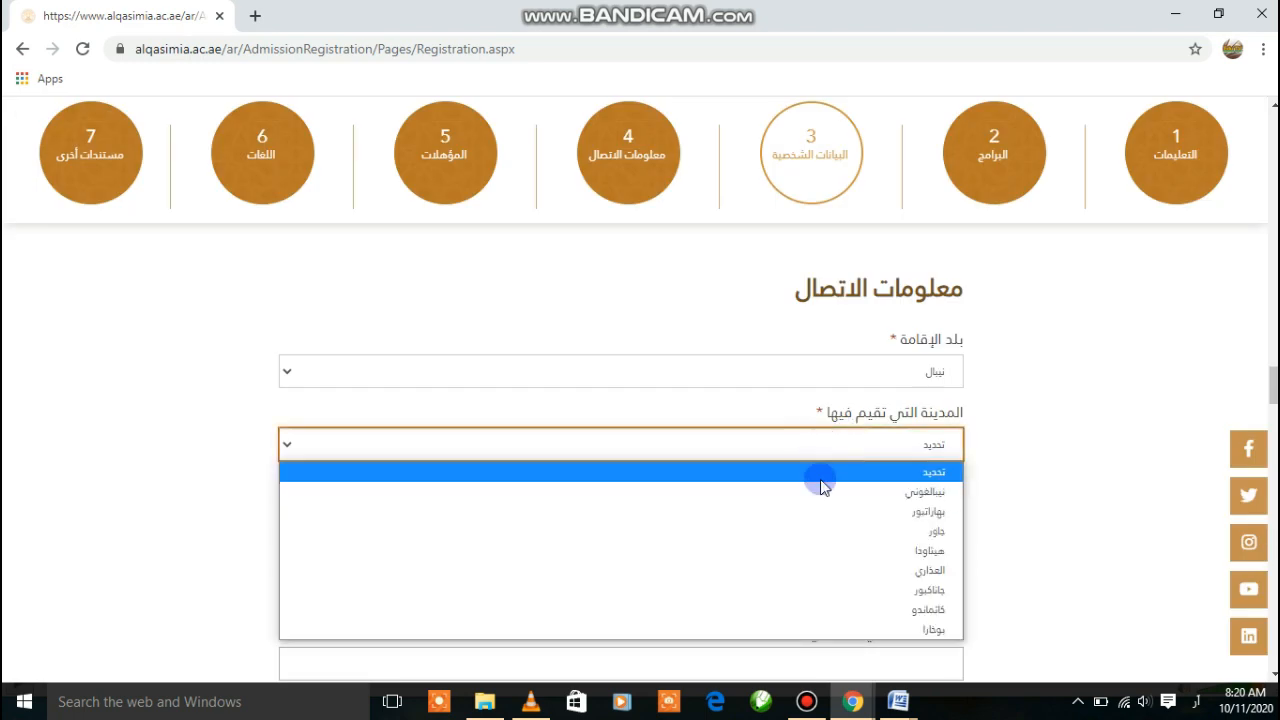
click(883, 610)
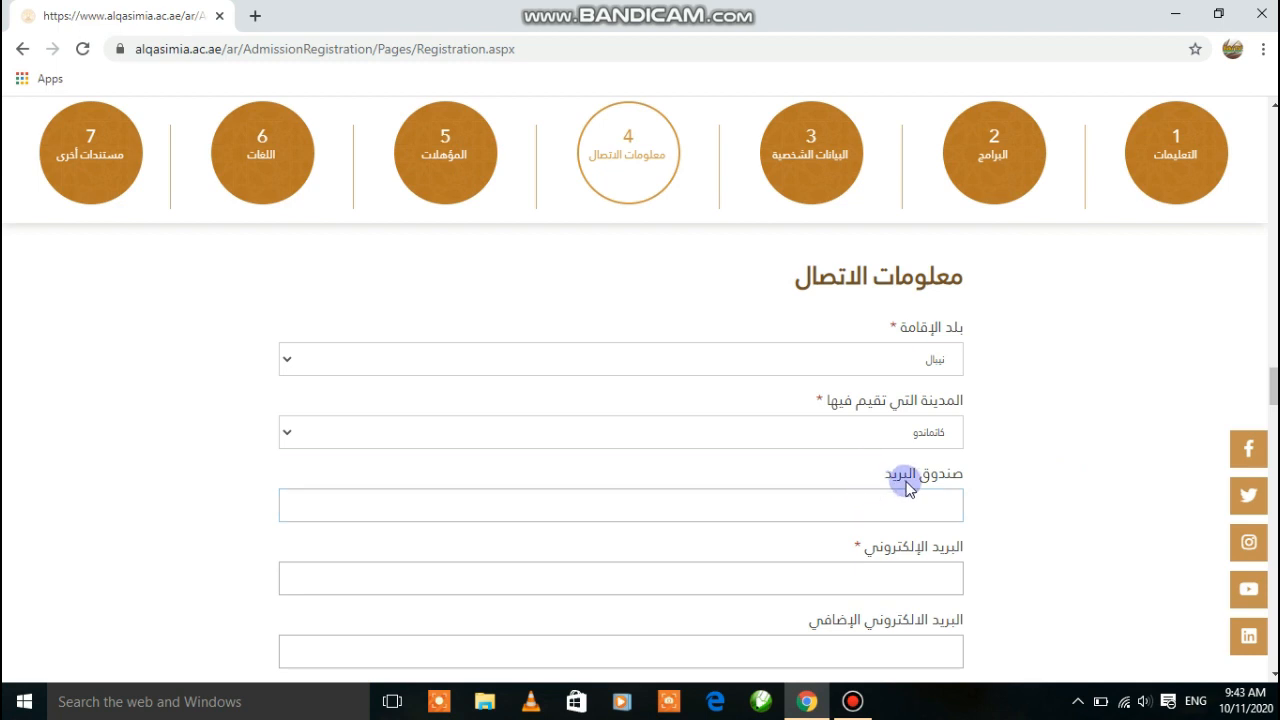
Finish the applicant's e-mail address by adding the gmail.com domain
click(868, 577)
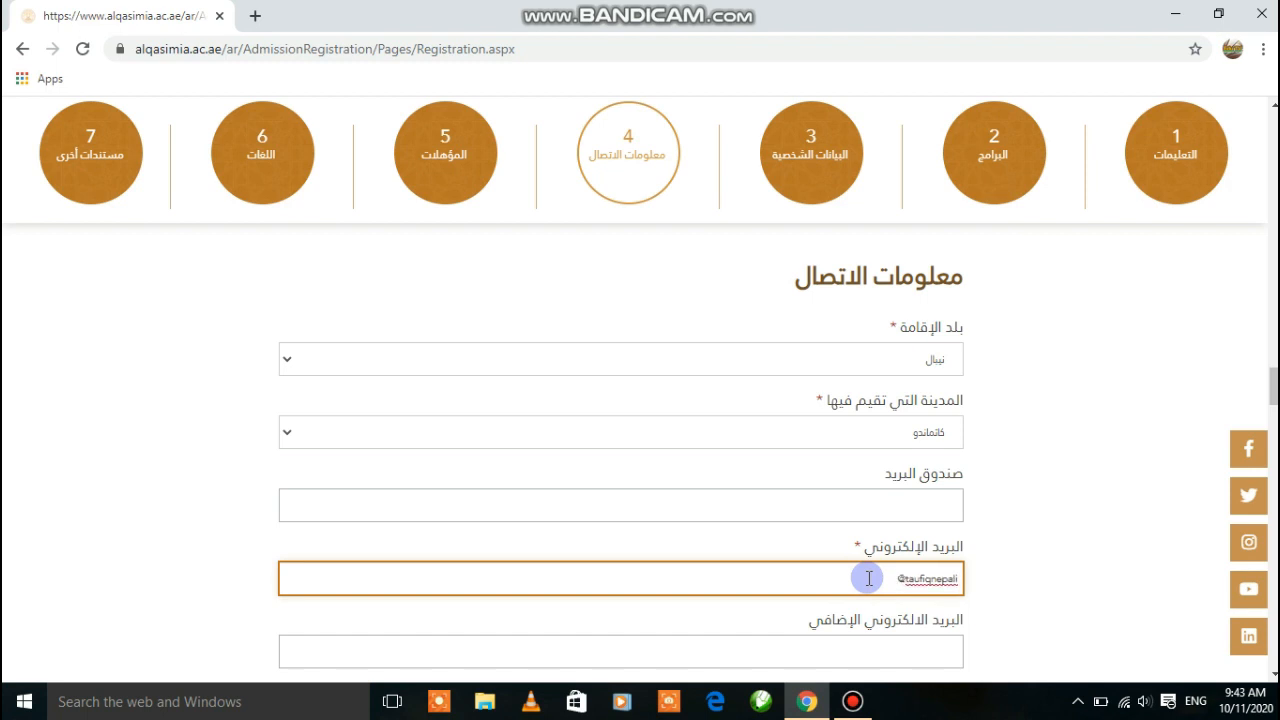
text(gmail.com)
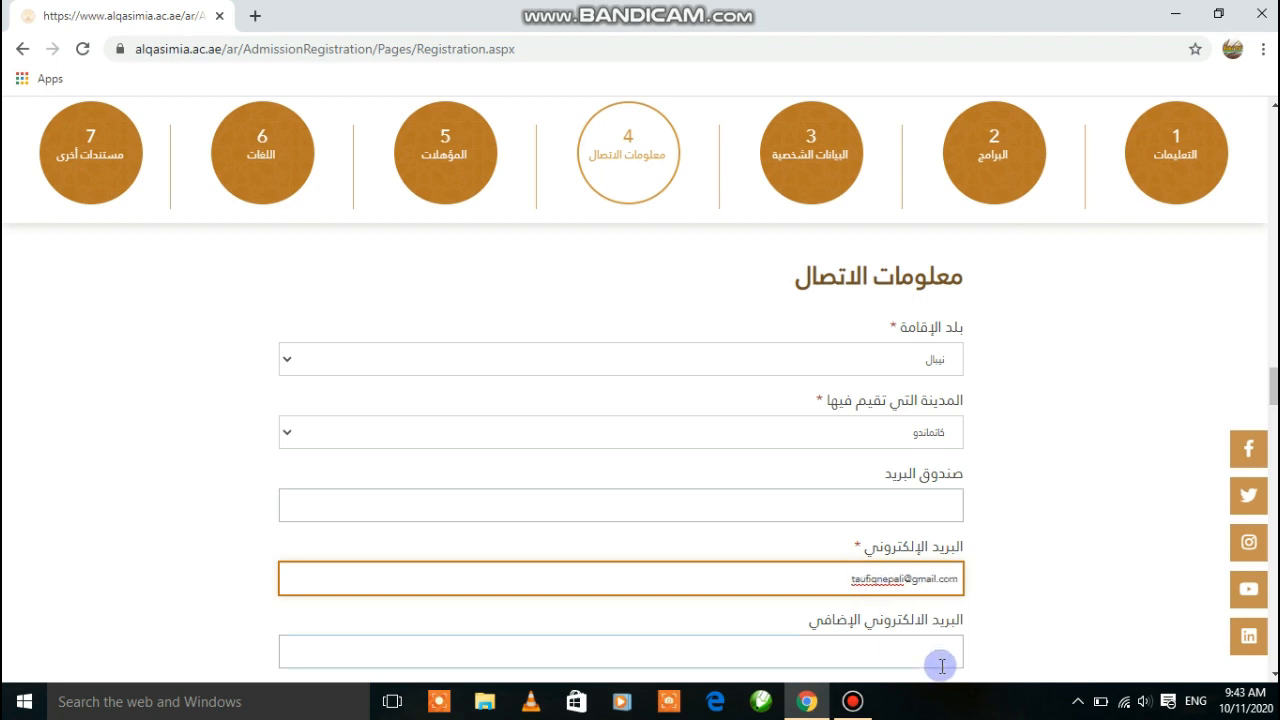
click(1273, 677)
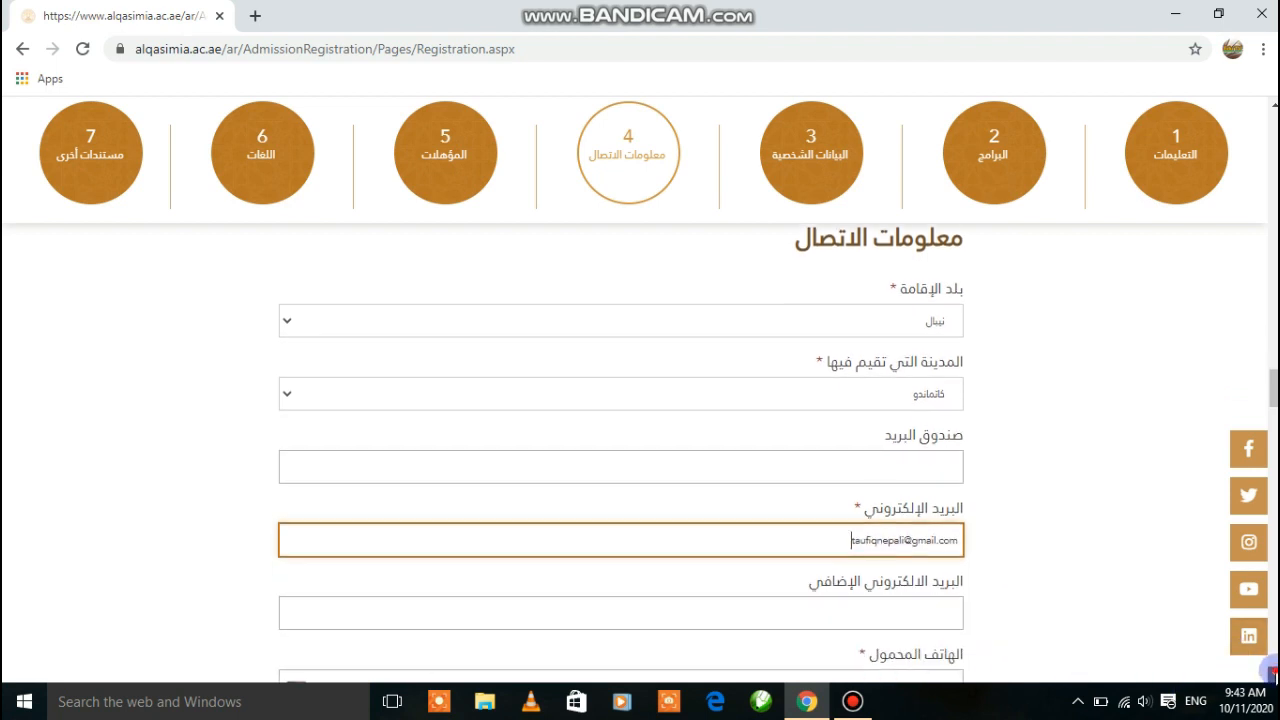
scroll(1273, 677, down, 4)
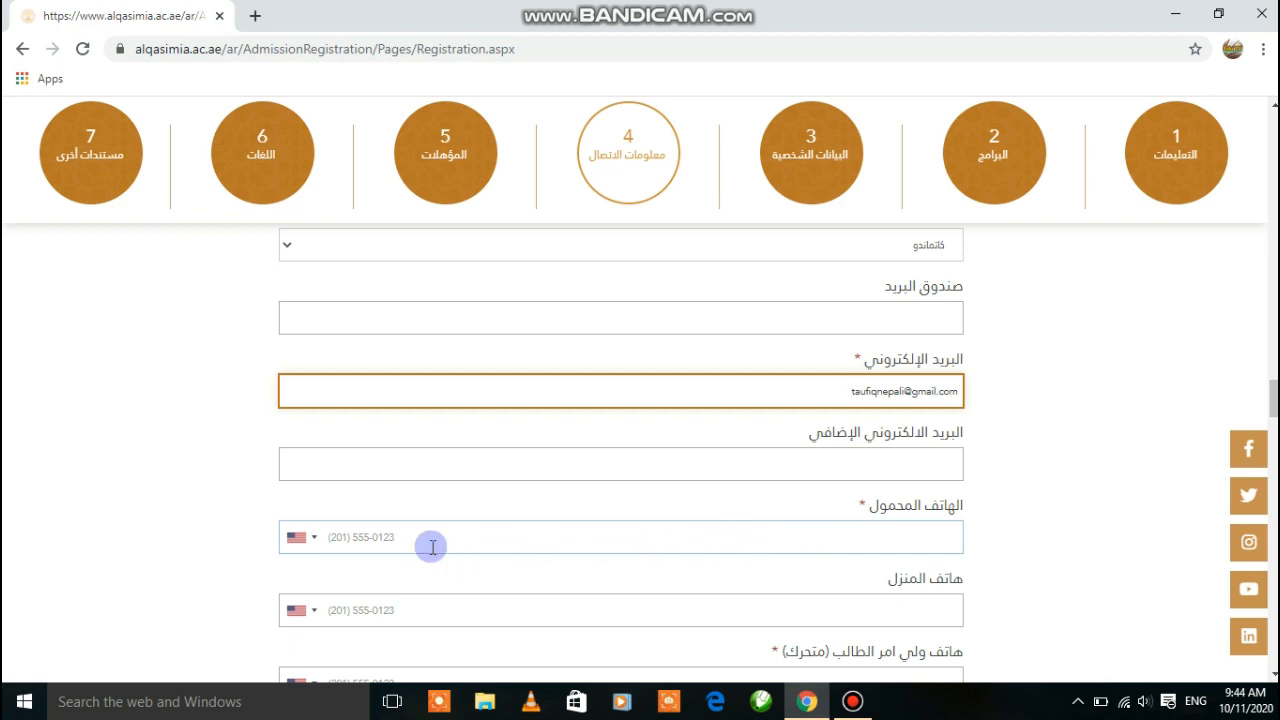
Set the mobile phone's country code to Nepal and enter the applicant's mobile number
click(309, 545)
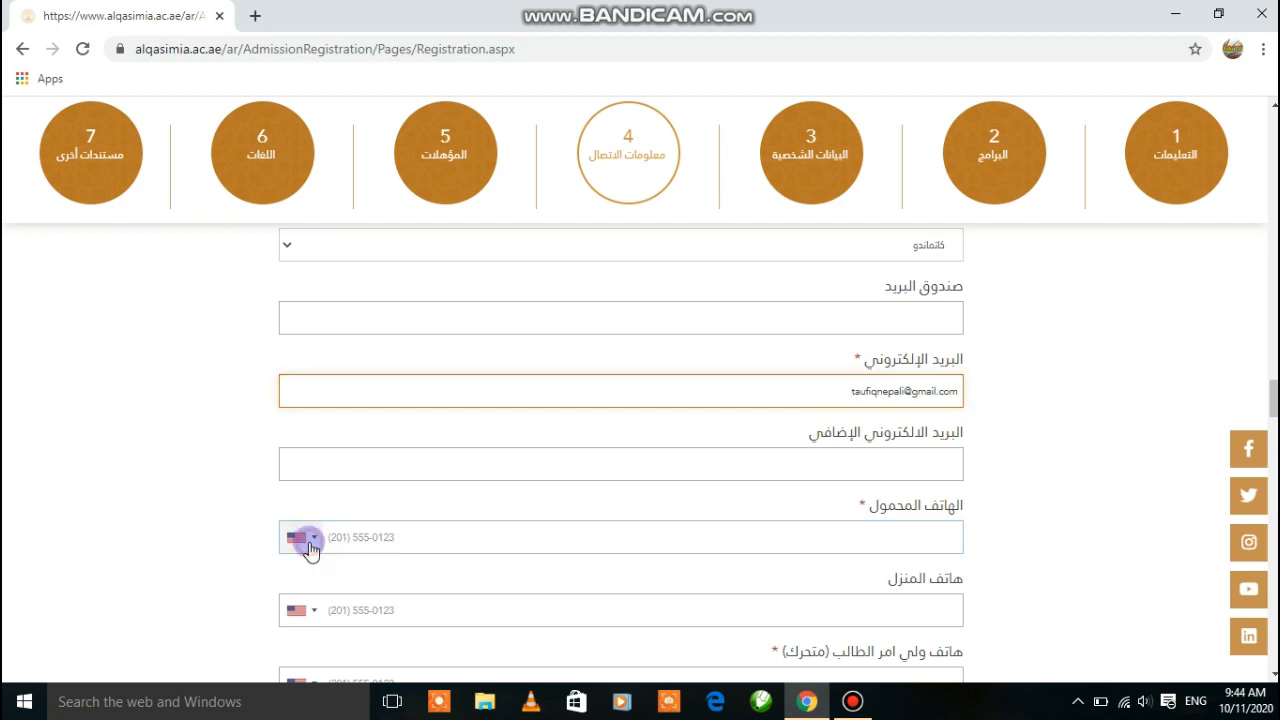
click(306, 537)
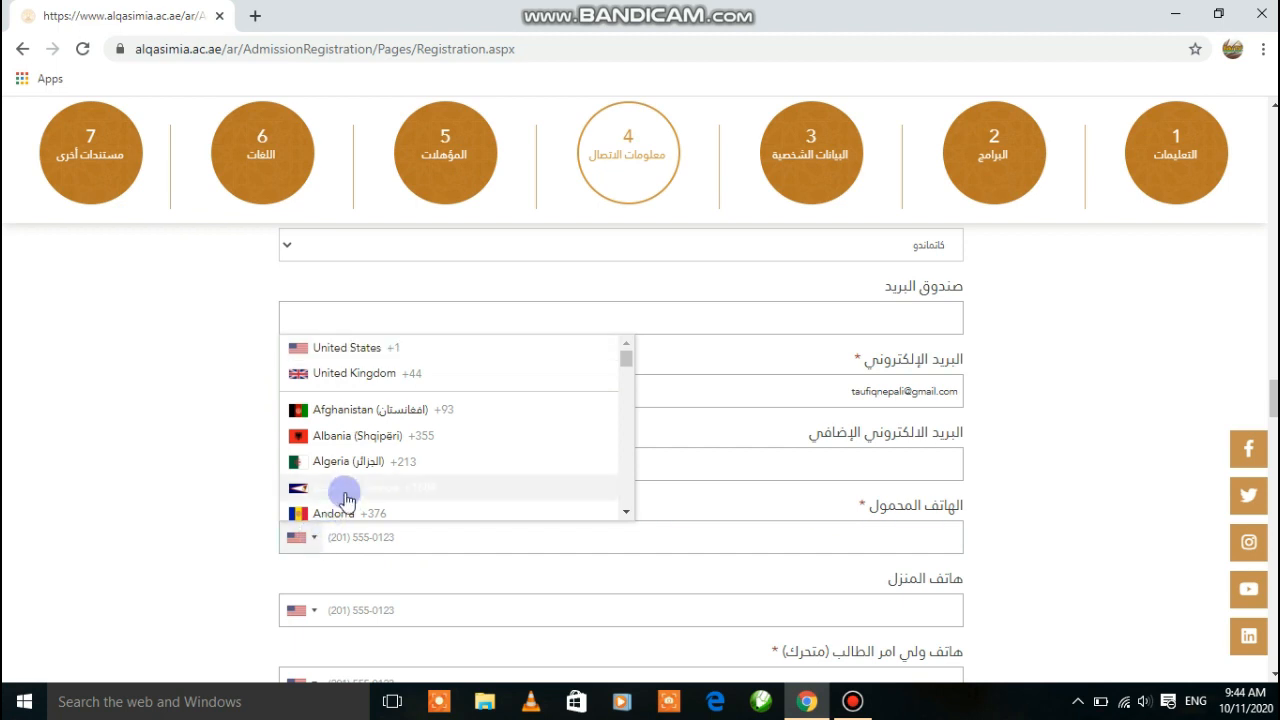
key(n)
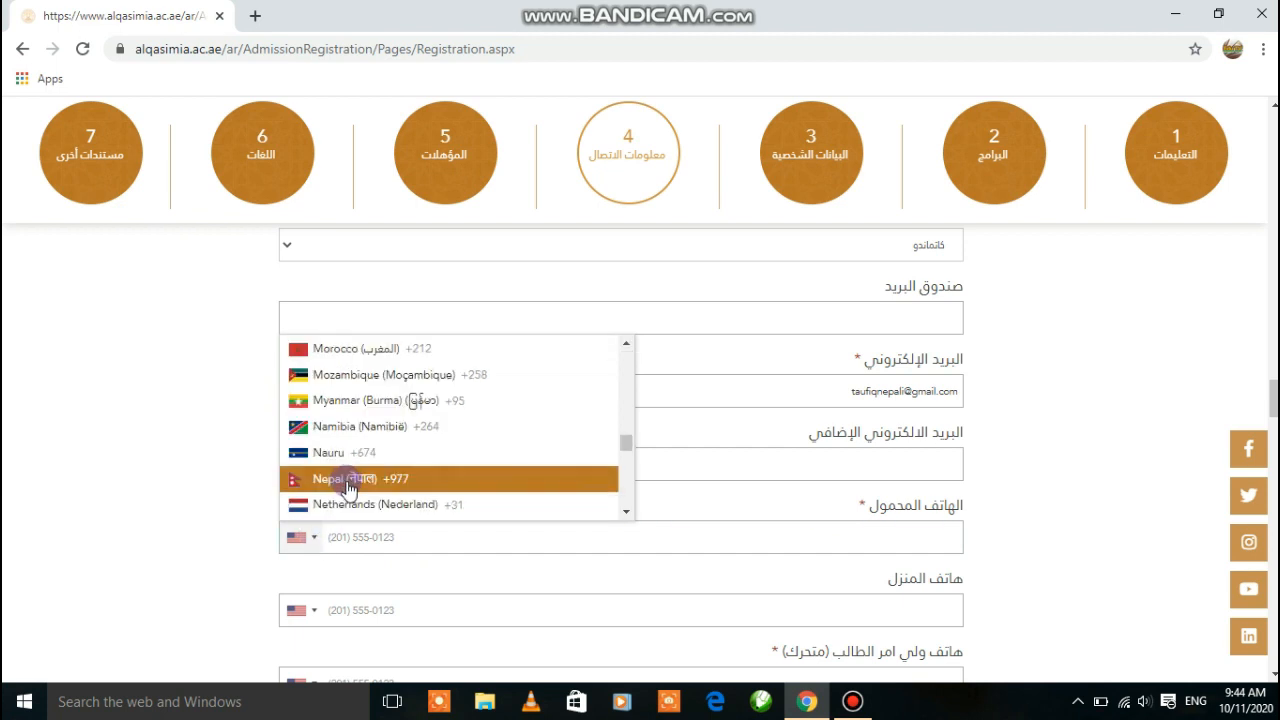
click(345, 482)
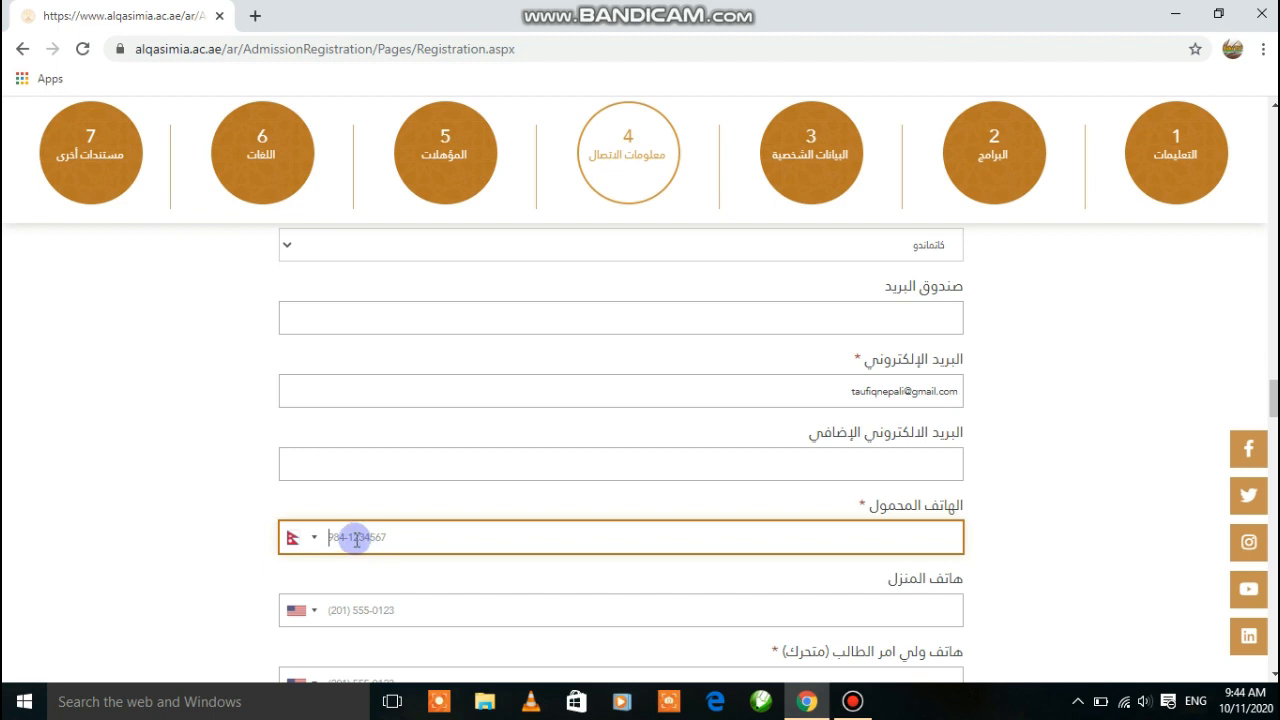
Set the next phone field's country code to Nepal and enter the guardian's phone number
click(367, 611)
click(297, 610)
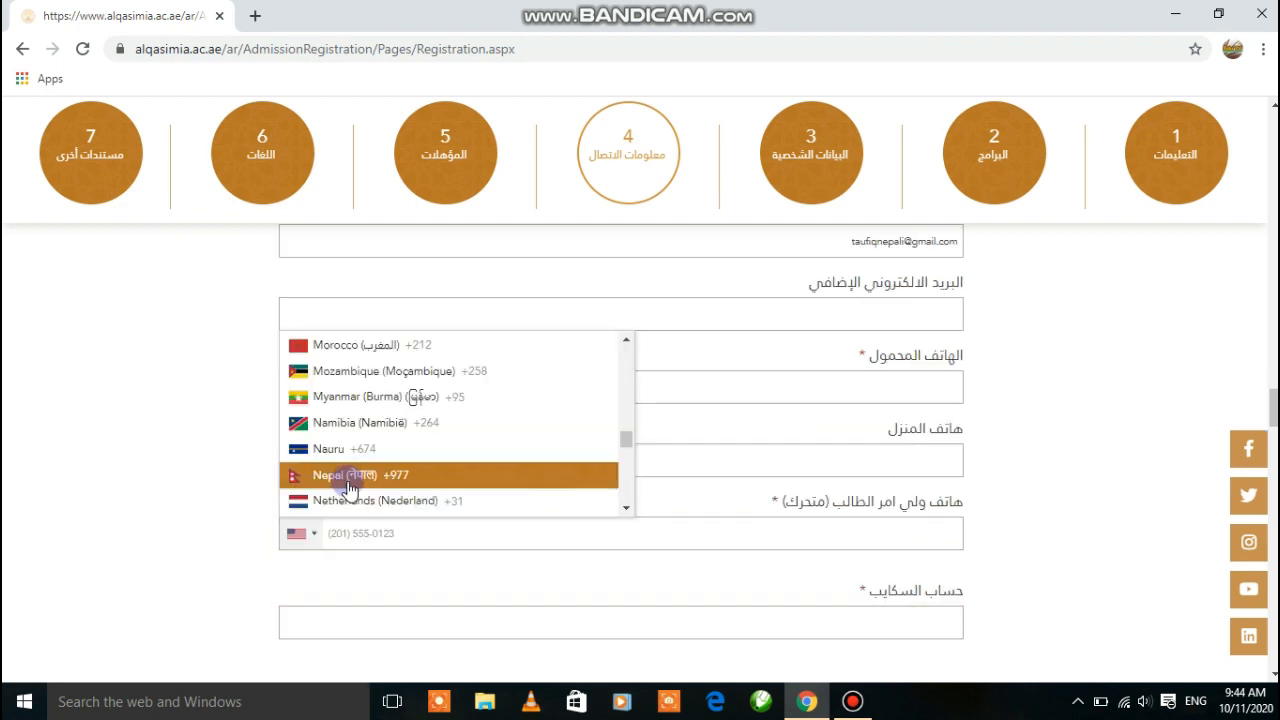
click(349, 476)
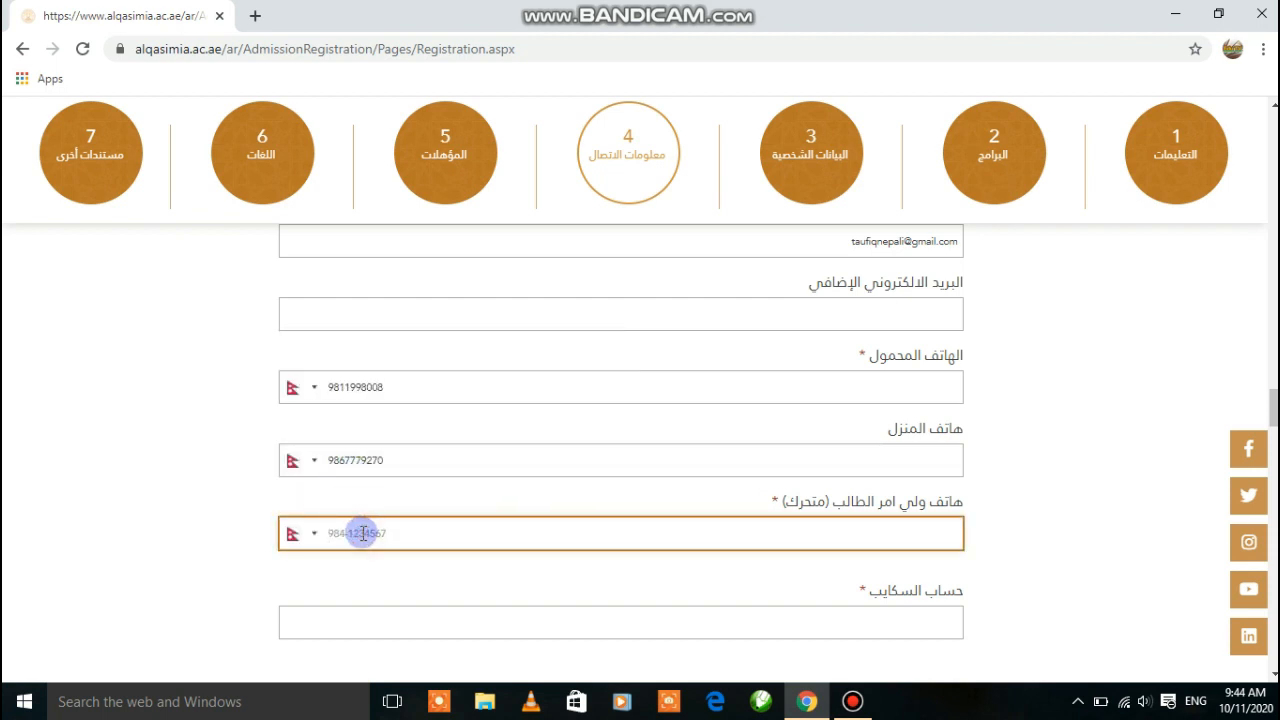
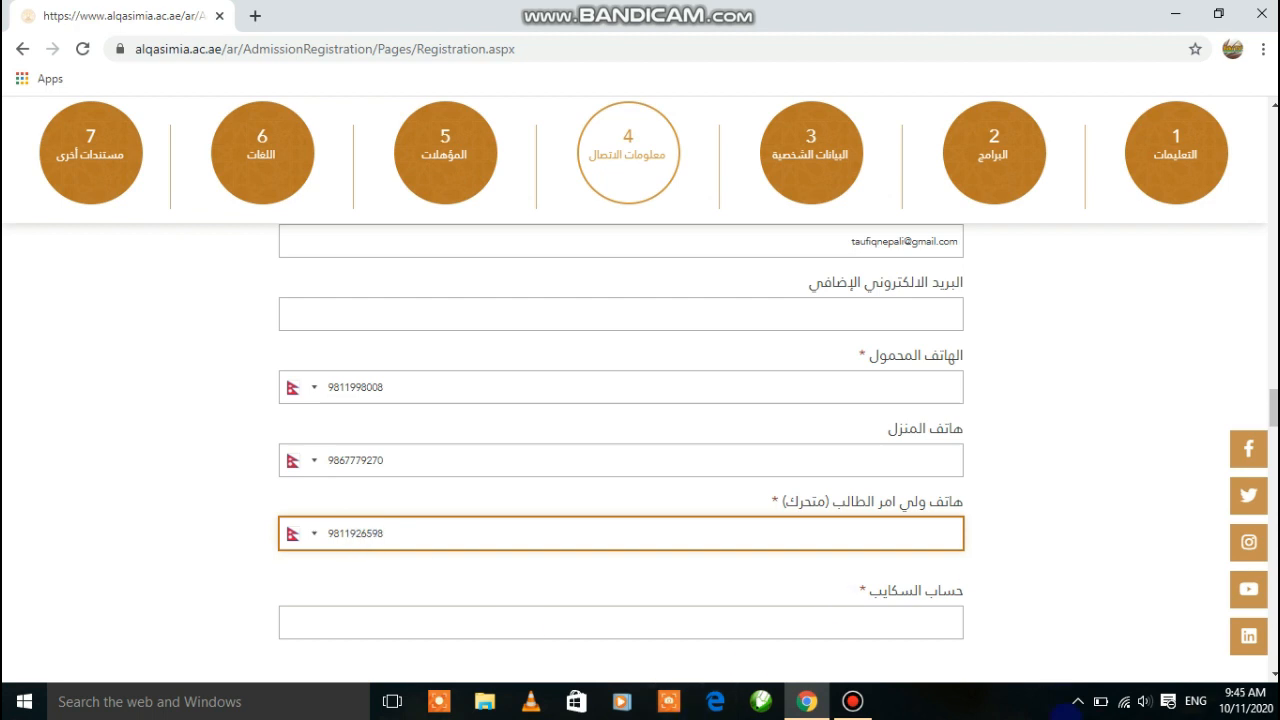
scroll(620, 450, down, 2)
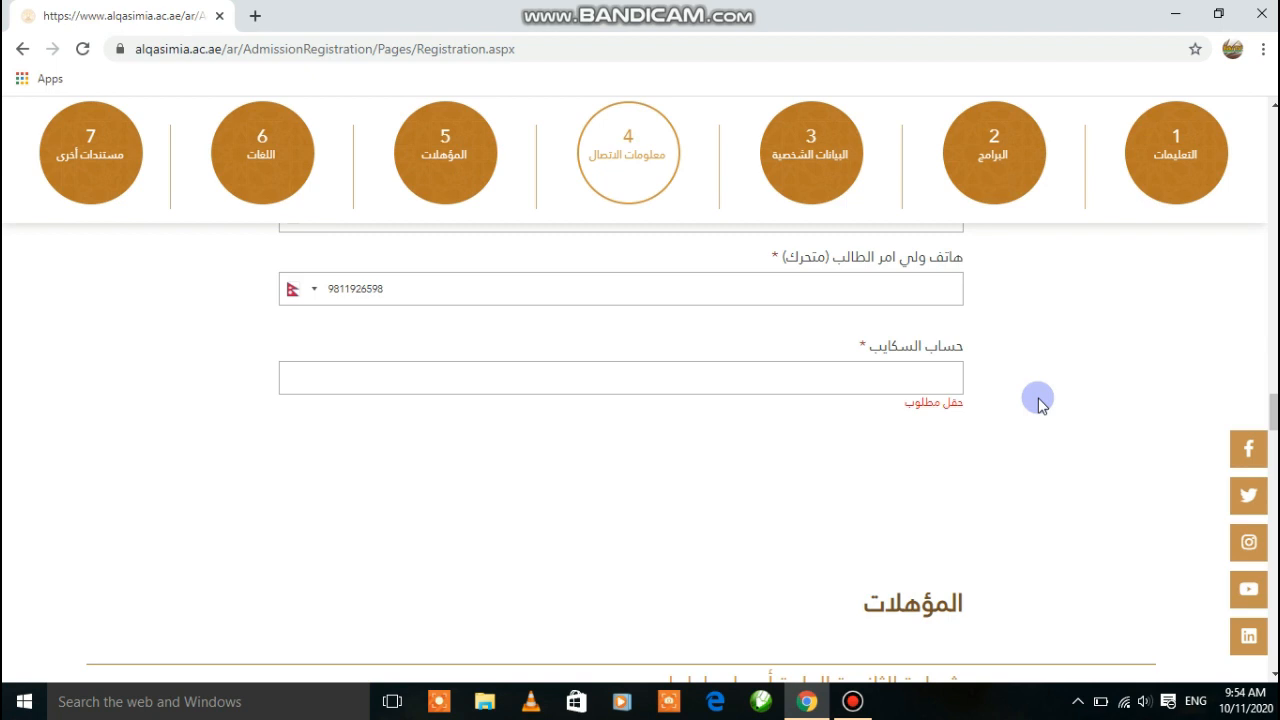
Type the applicant's Skype username into the حساب السكايب field, correcting typos
click(869, 378)
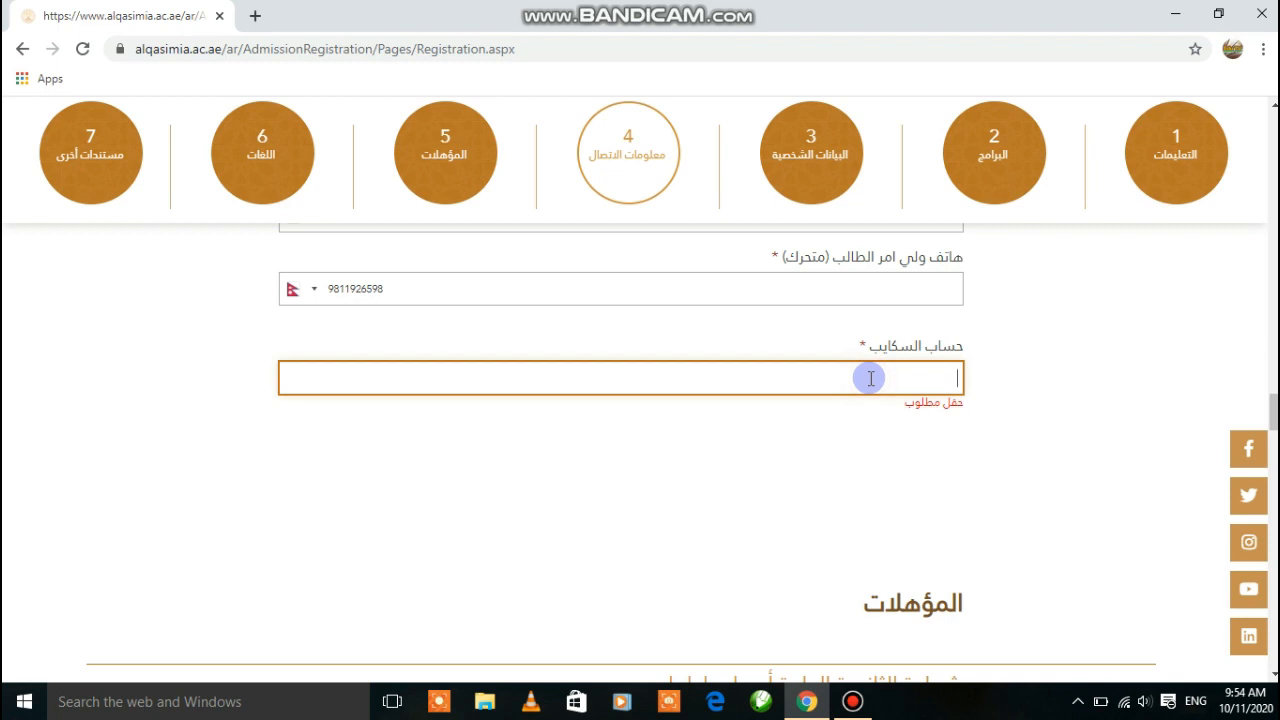
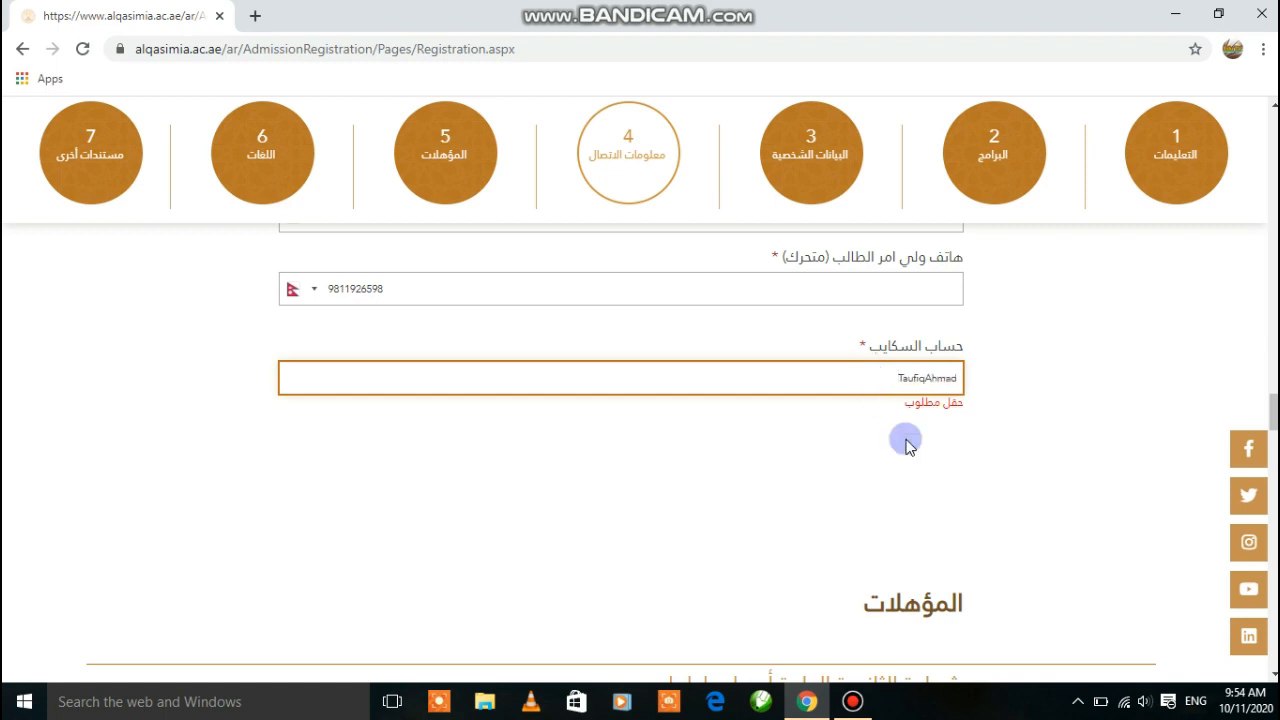
click(1273, 673)
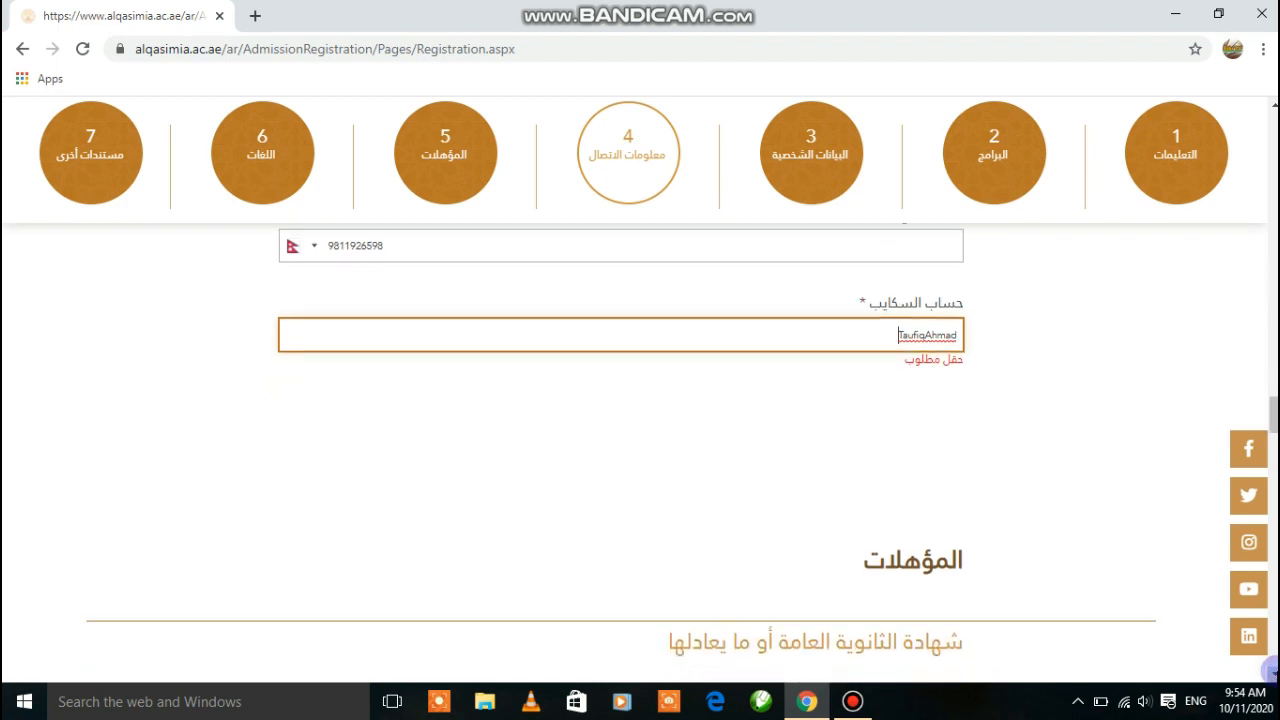
scroll(923, 397, down, 3)
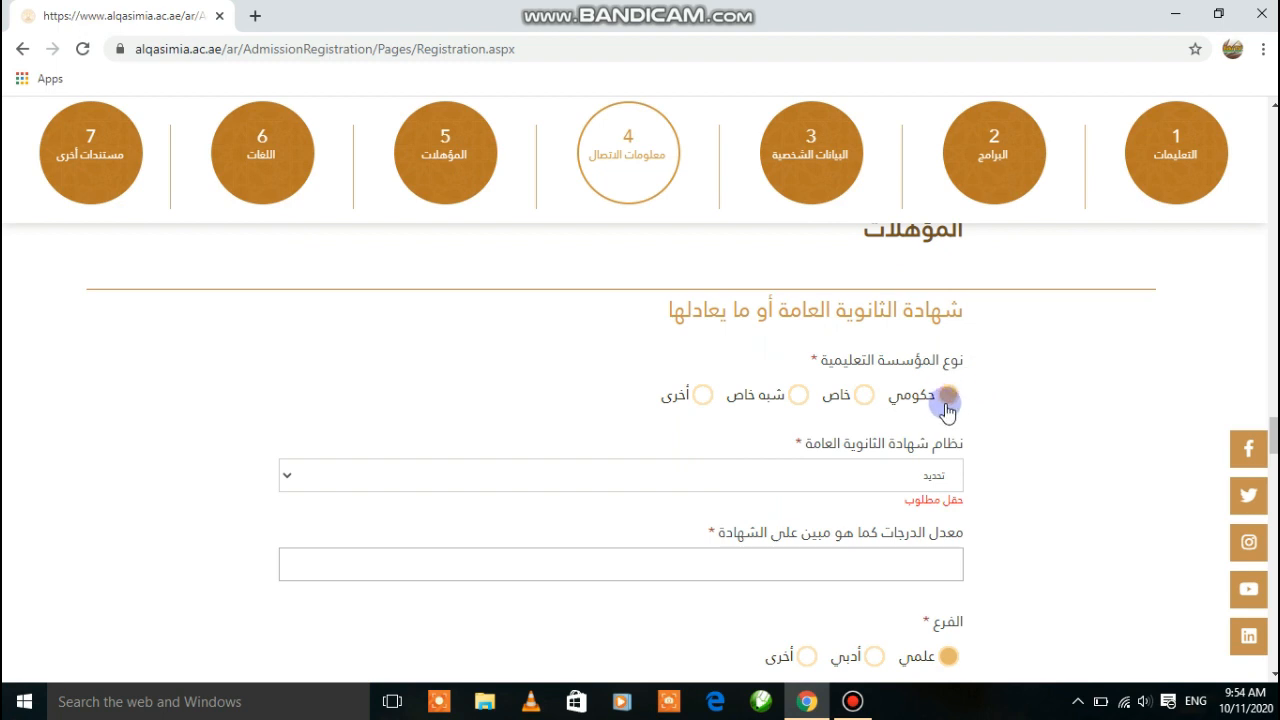
Mark the school as خاص and choose النظام الهندي غير CBSE as the certificate system
click(865, 398)
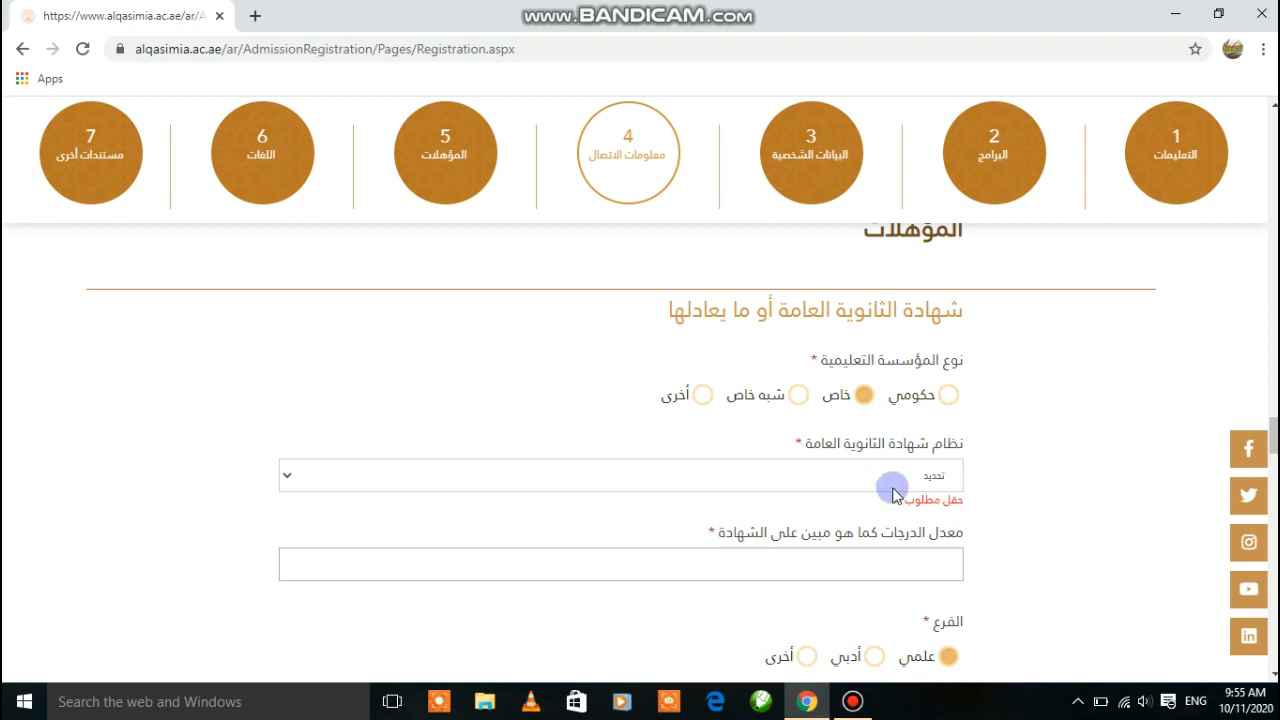
click(829, 474)
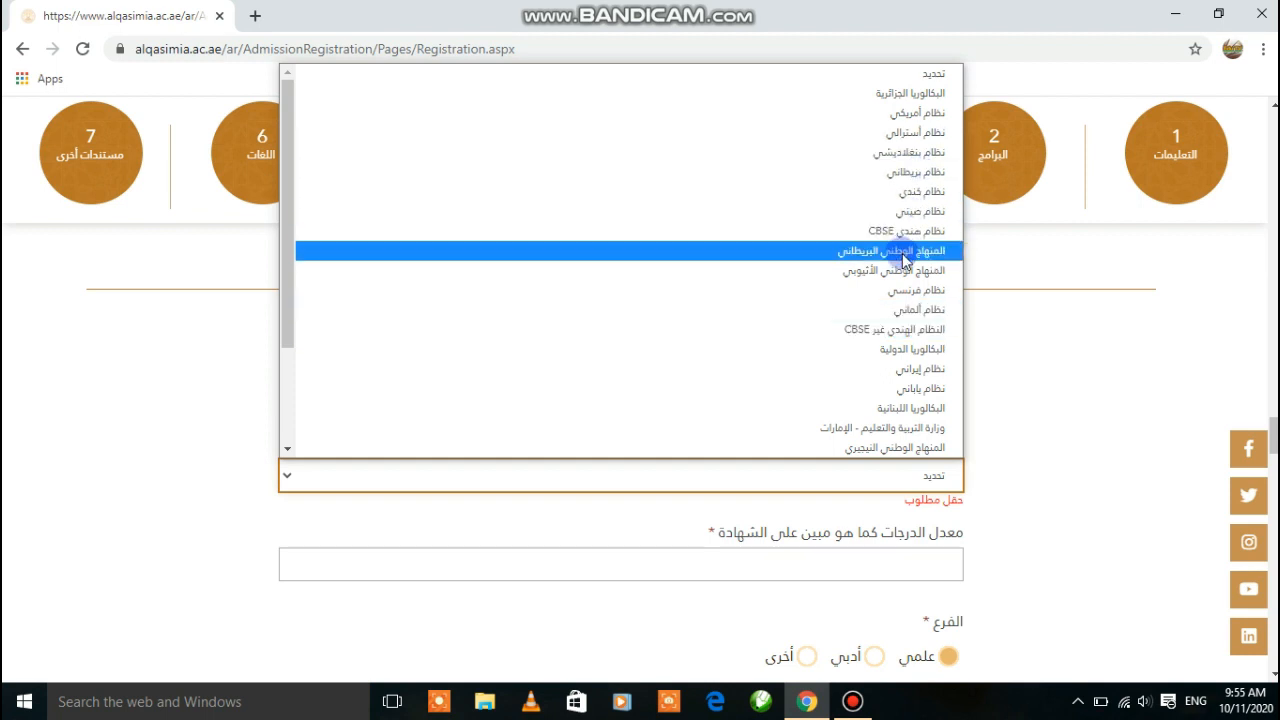
click(920, 336)
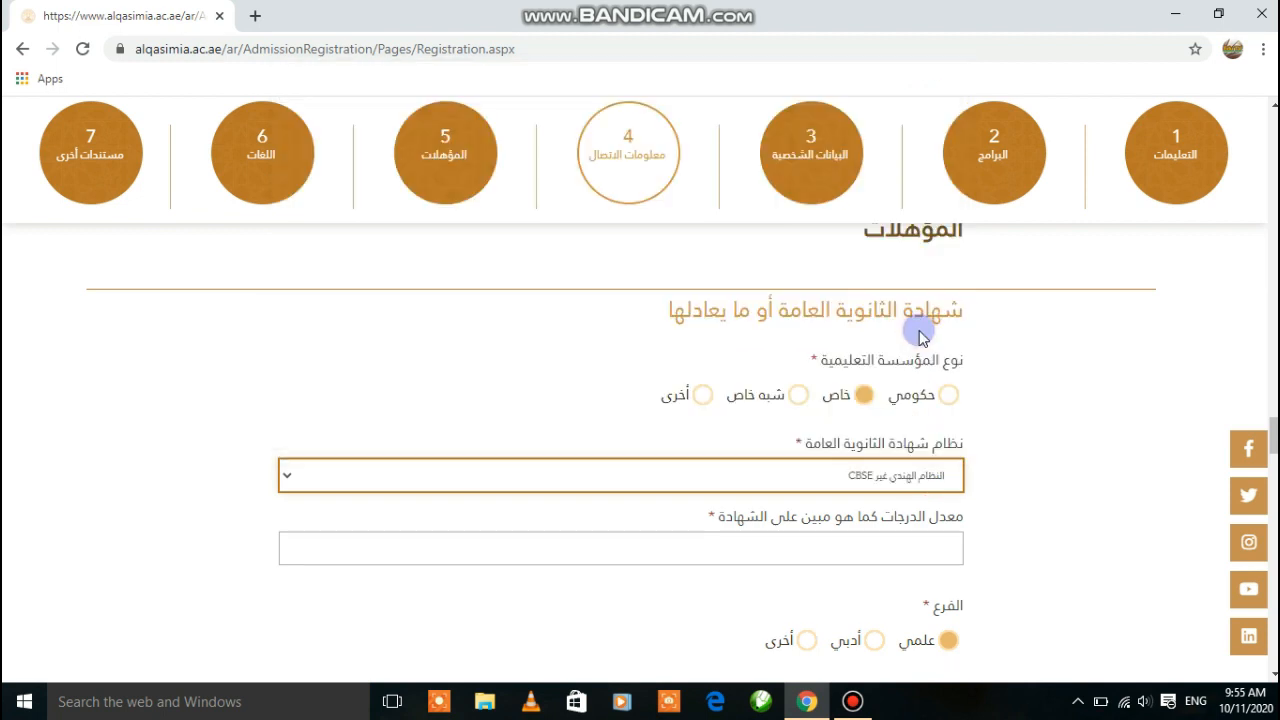
click(880, 487)
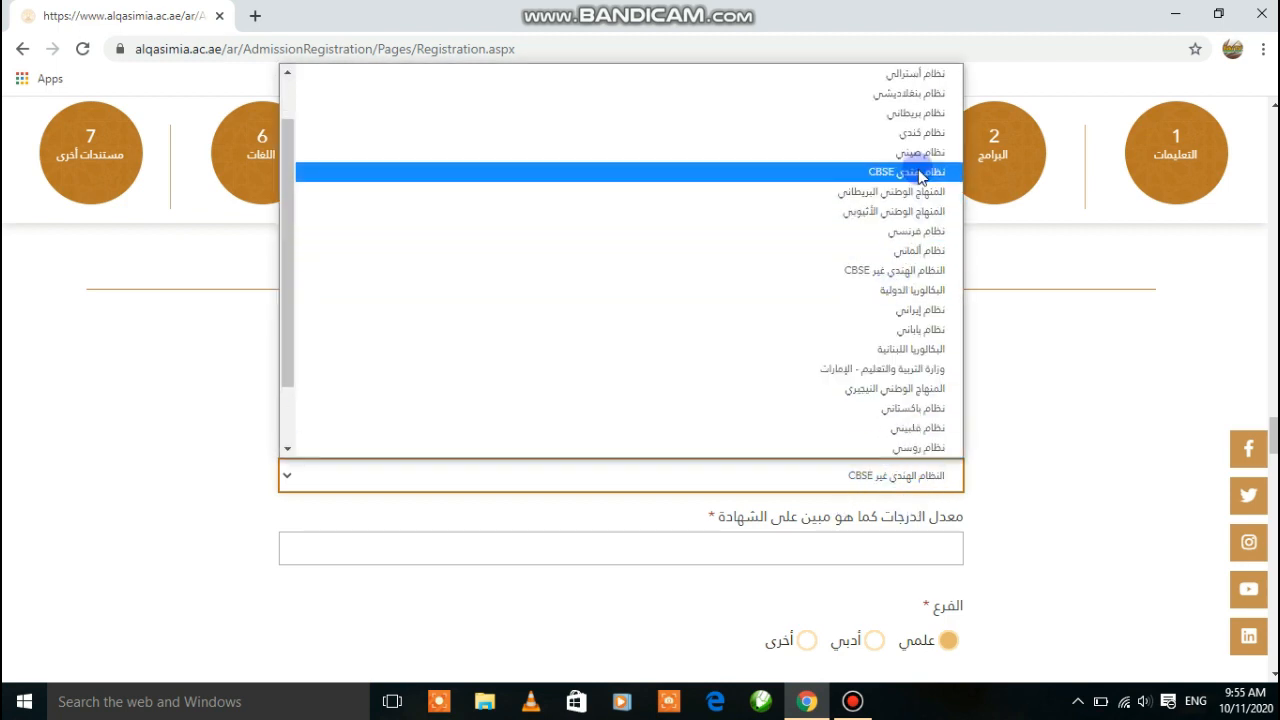
click(893, 284)
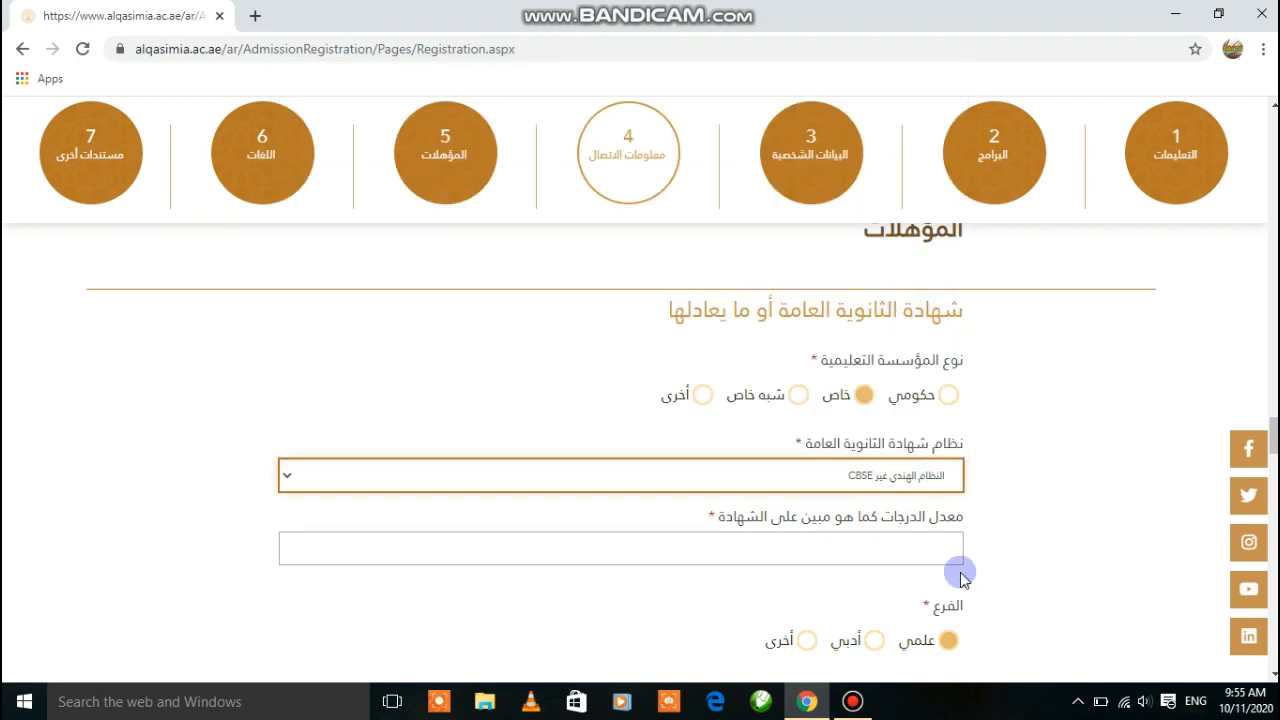
Enter a 90% grade average and switch the study branch to أدبي
click(753, 543)
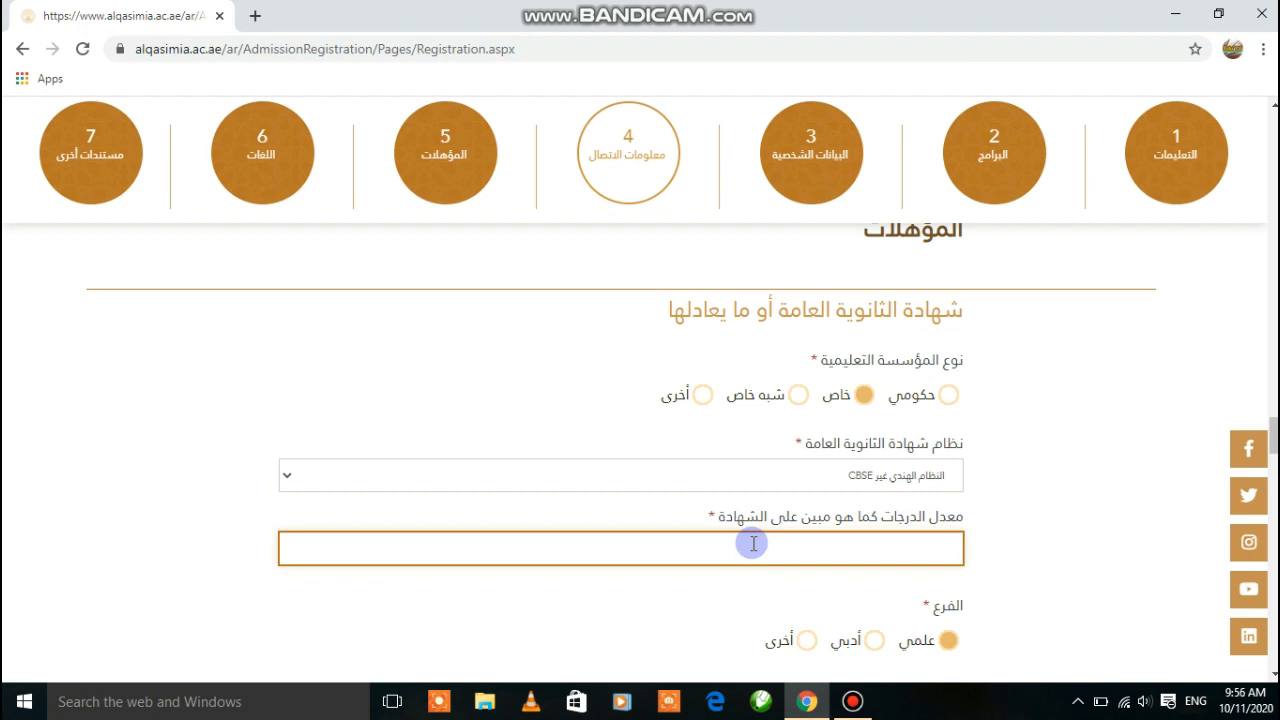
text(90%)
scroll(1005, 478, down, 2)
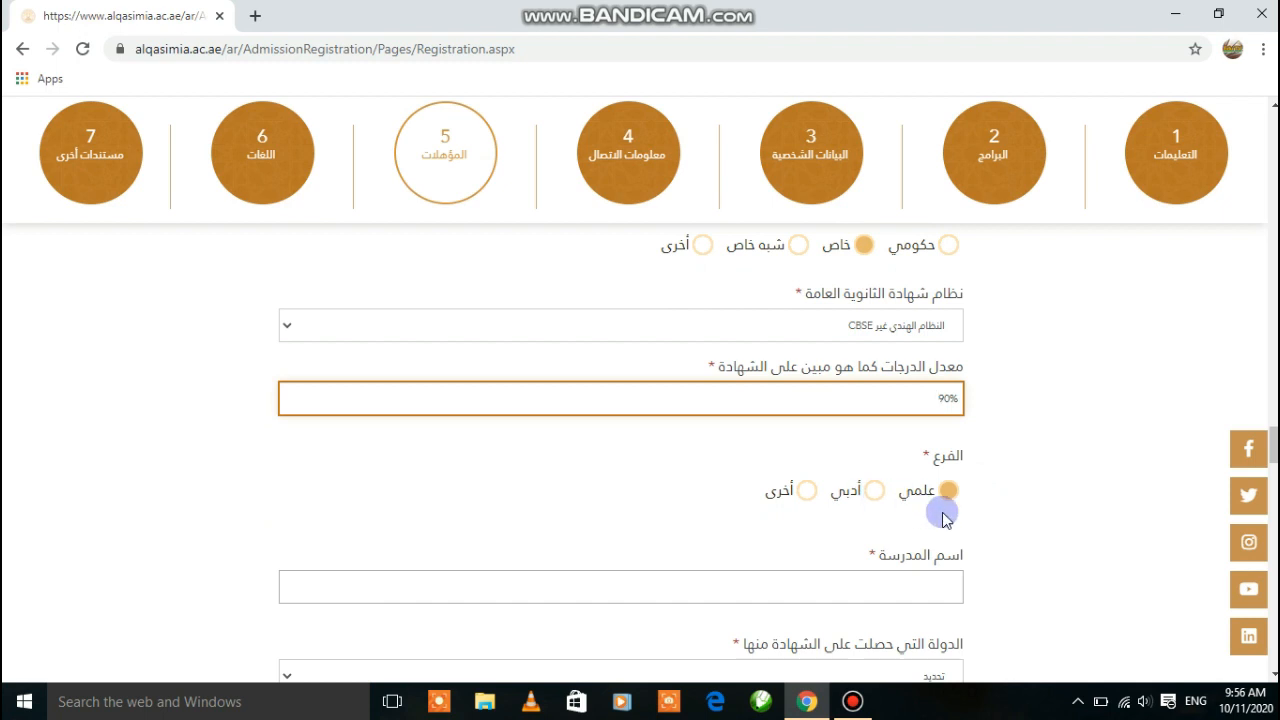
click(875, 490)
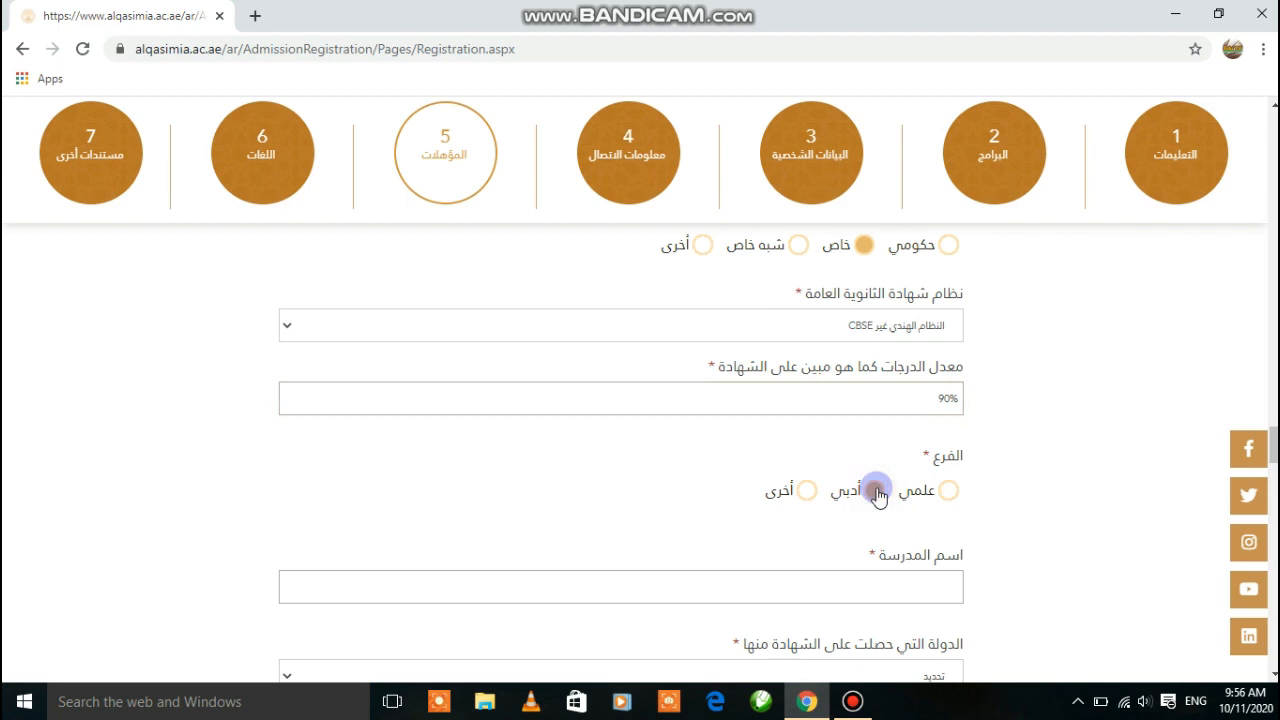
click(878, 590)
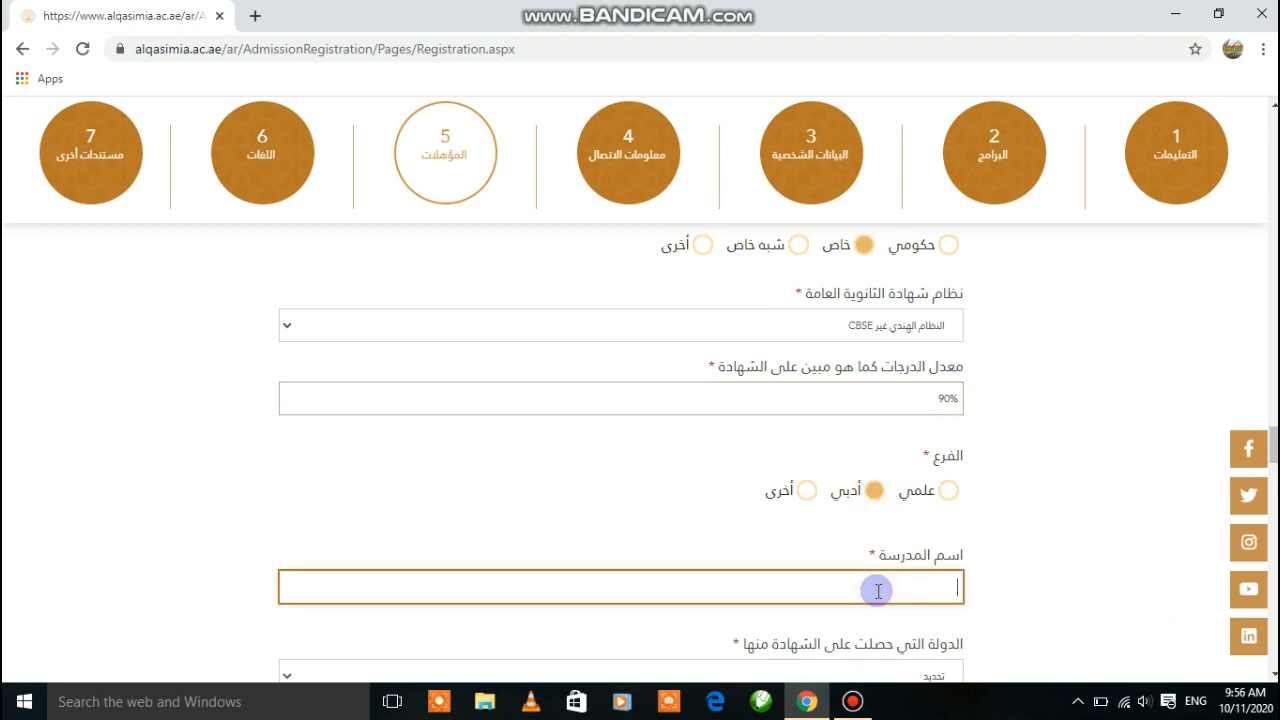
Type the school name 'Jamia Serajul Uloom Al Salafia Jhanda Nagar Nepal', fixing the typo
text(lam)
text(ia)
text( Se)
text(rajul U)
text(loom Al)
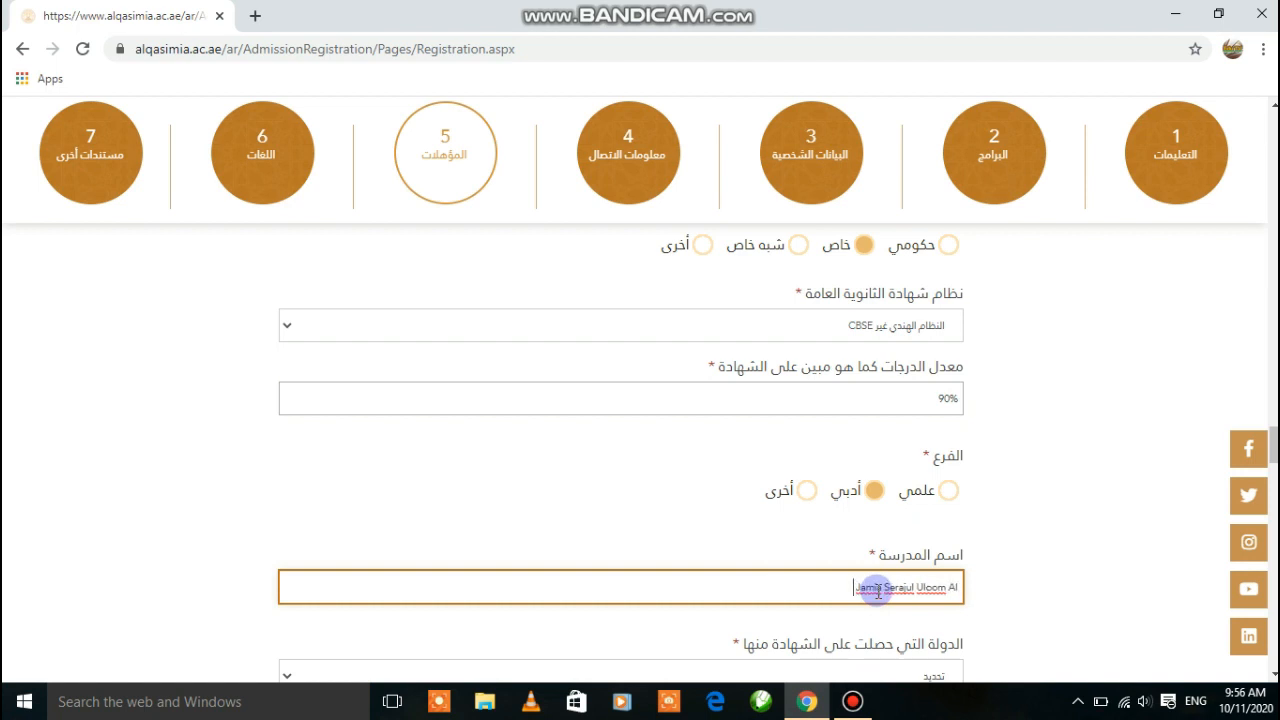
text( Sala)
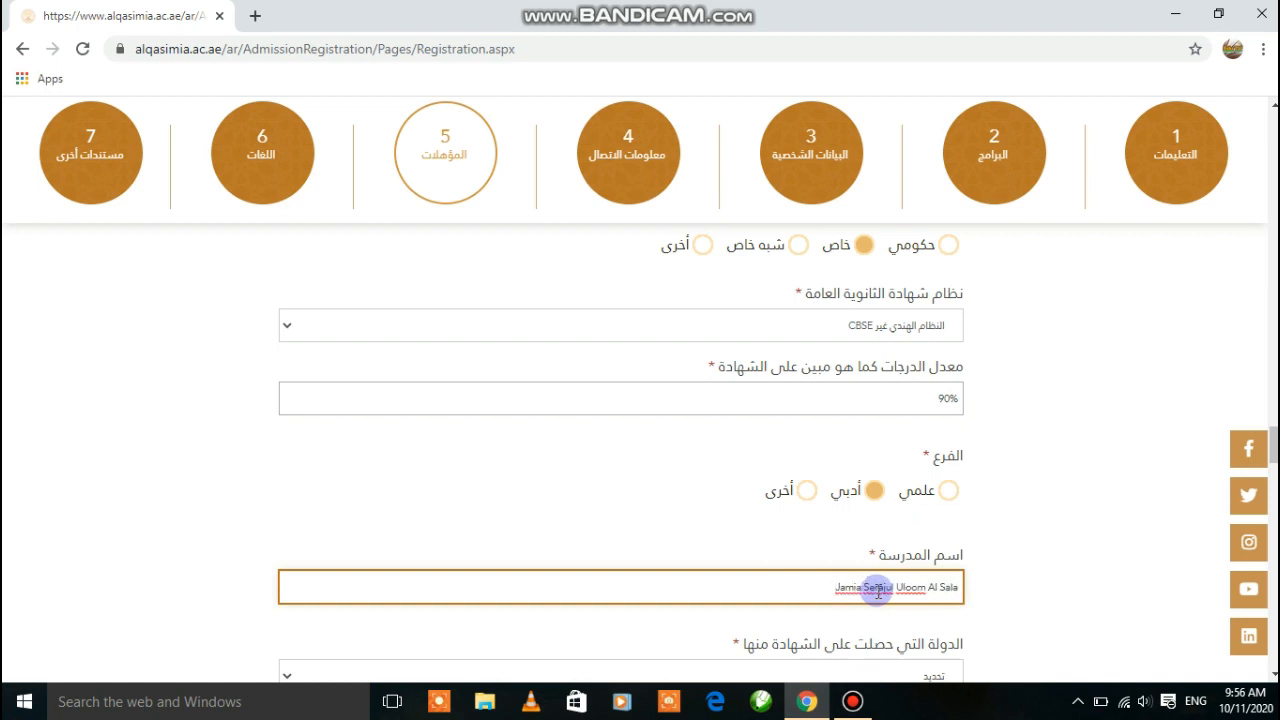
text(fia Jha)
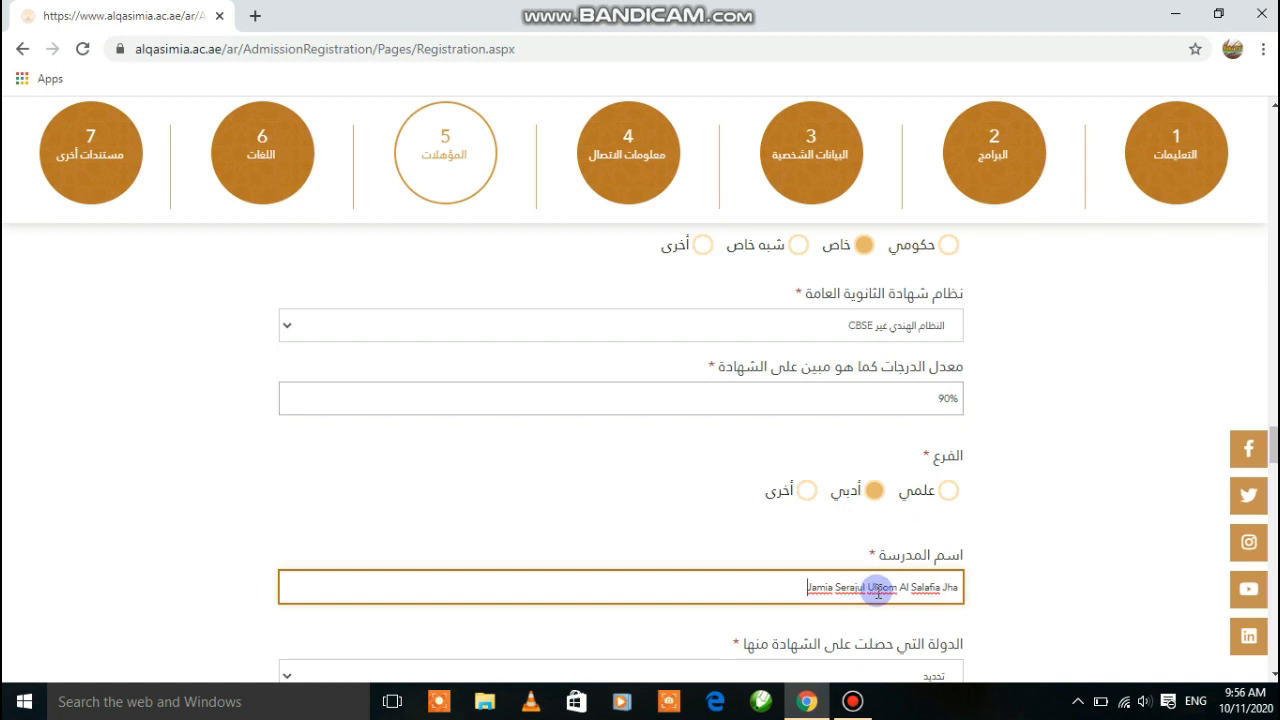
text(md)
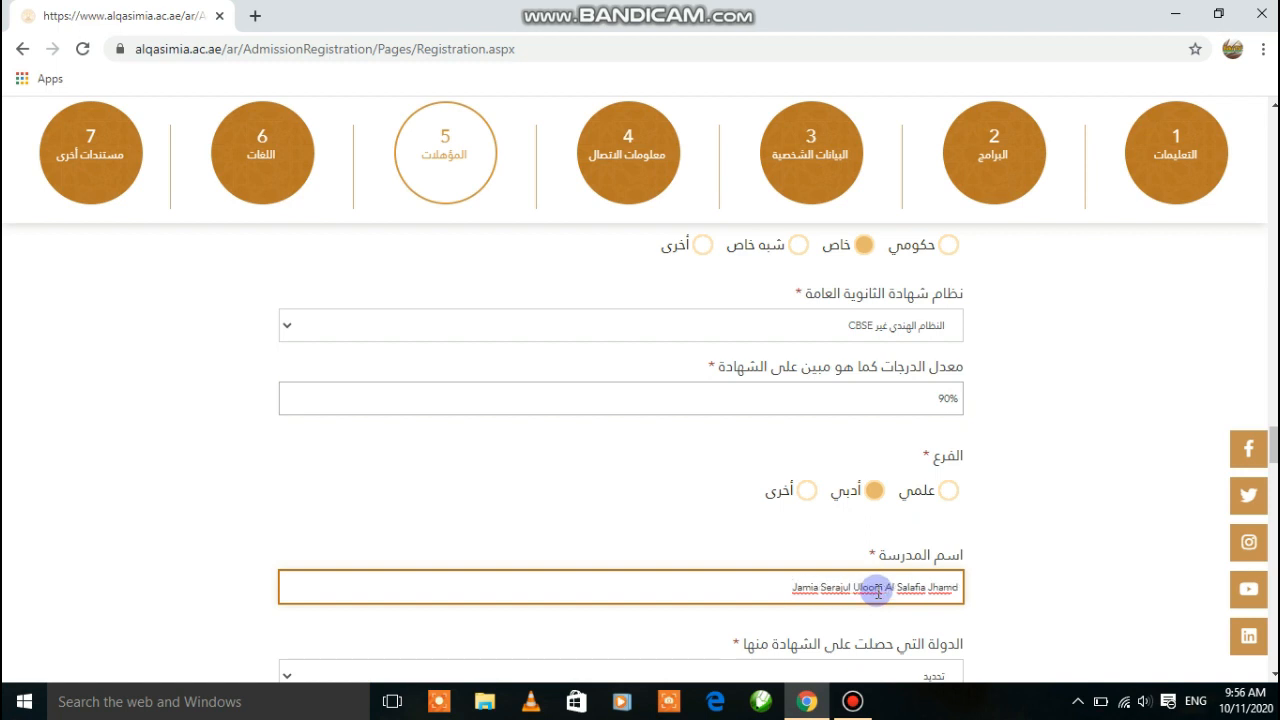
key(BackSpace)
key(BackSpace)
text(nda Naga)
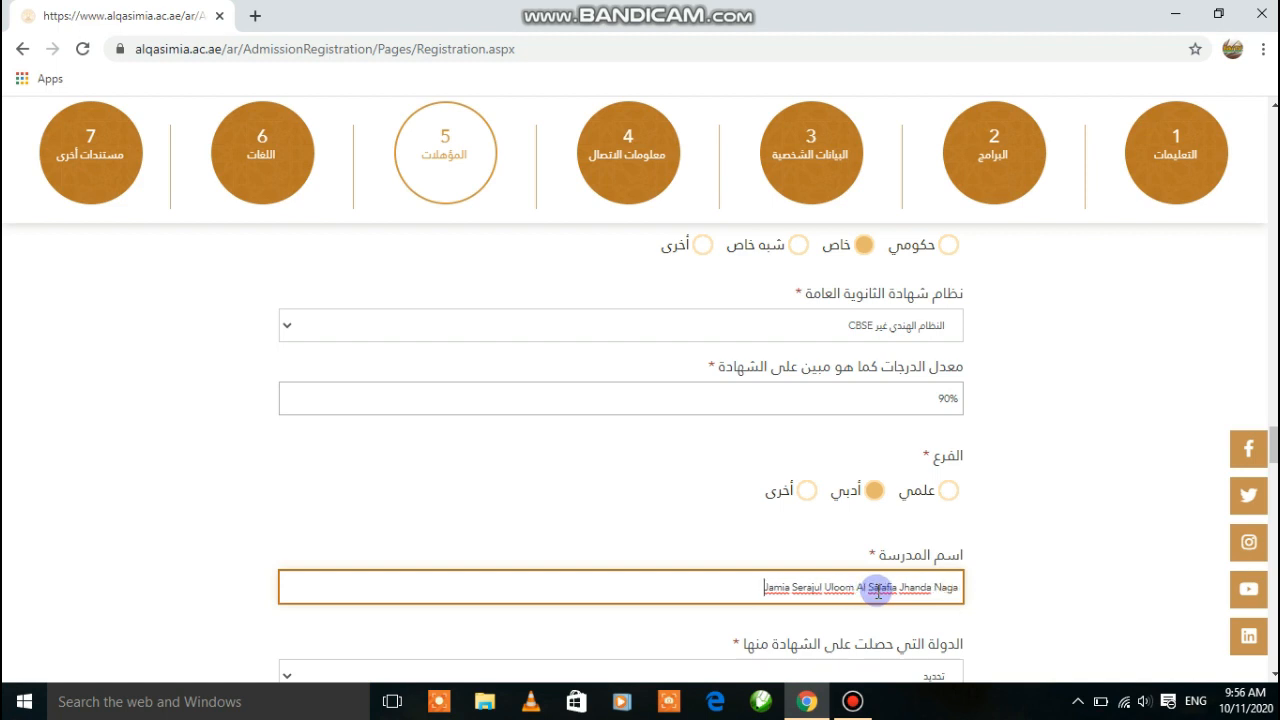
text(r Na)
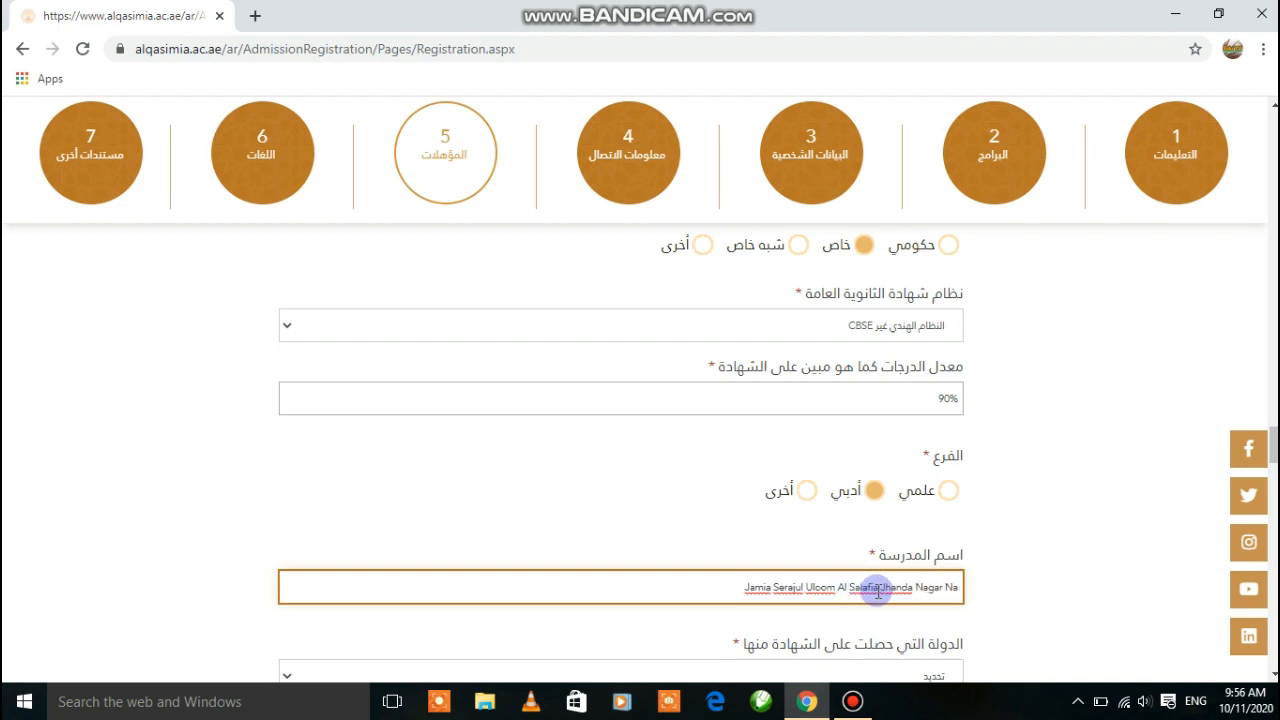
key(BackSpace)
text(epal)
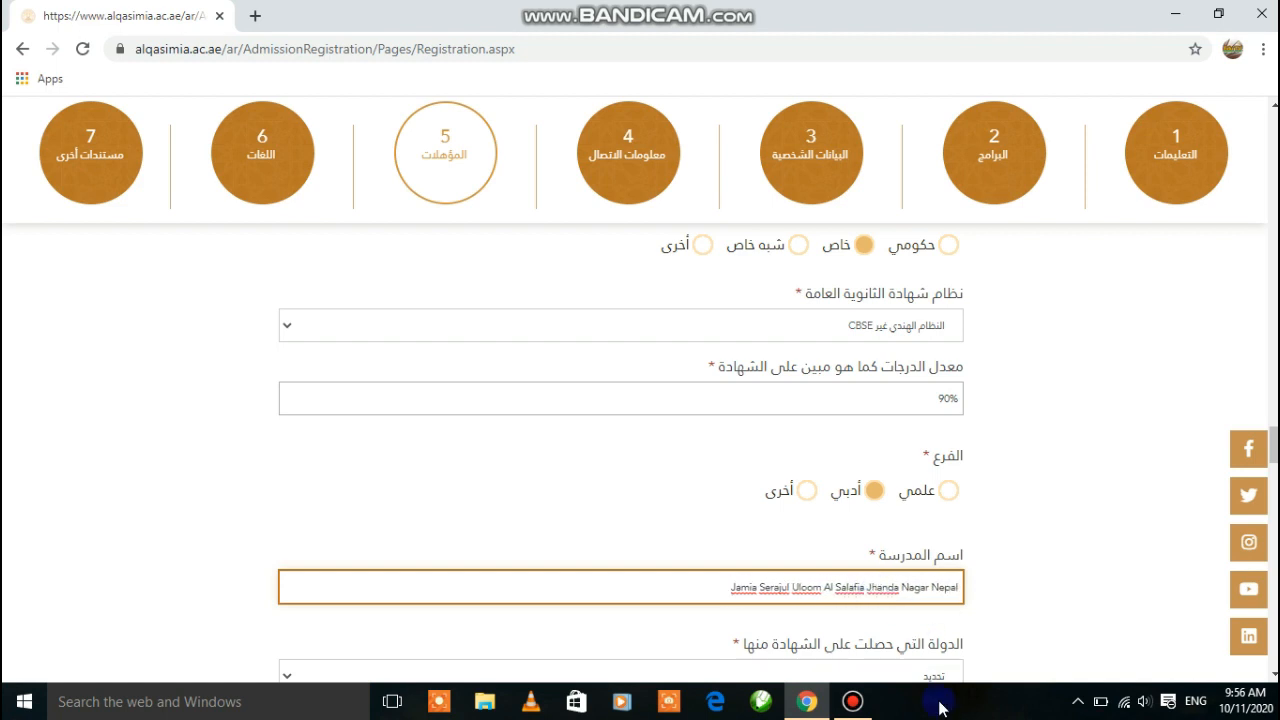
scroll(1268, 670, down, 1)
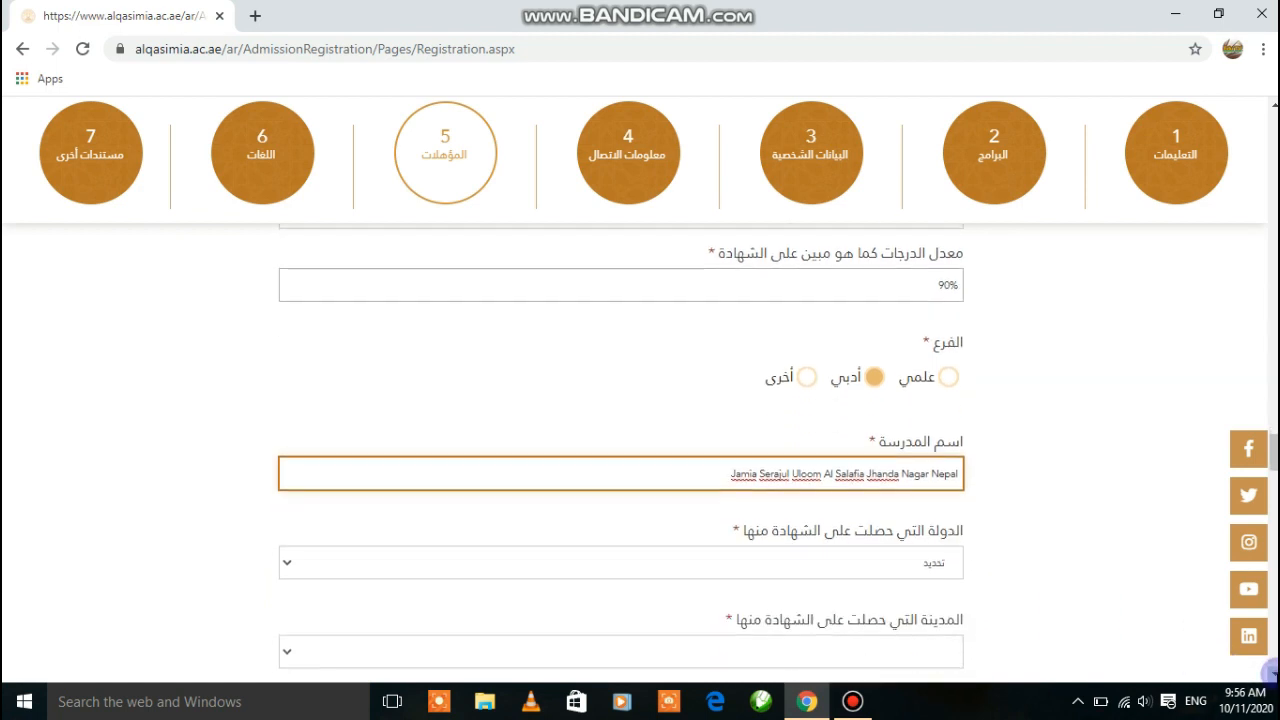
scroll(1268, 670, down, 1)
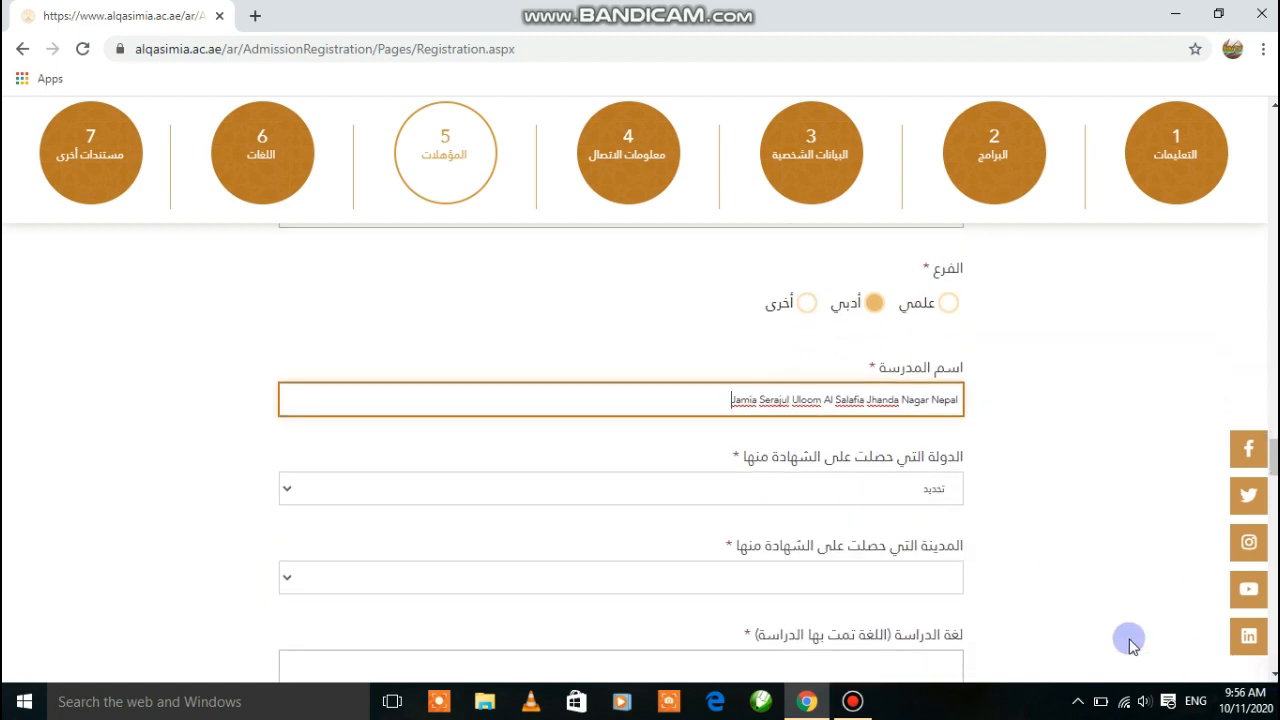
Set the certificate country to نيبال and city to كاتماندو, then check the city list
click(679, 488)
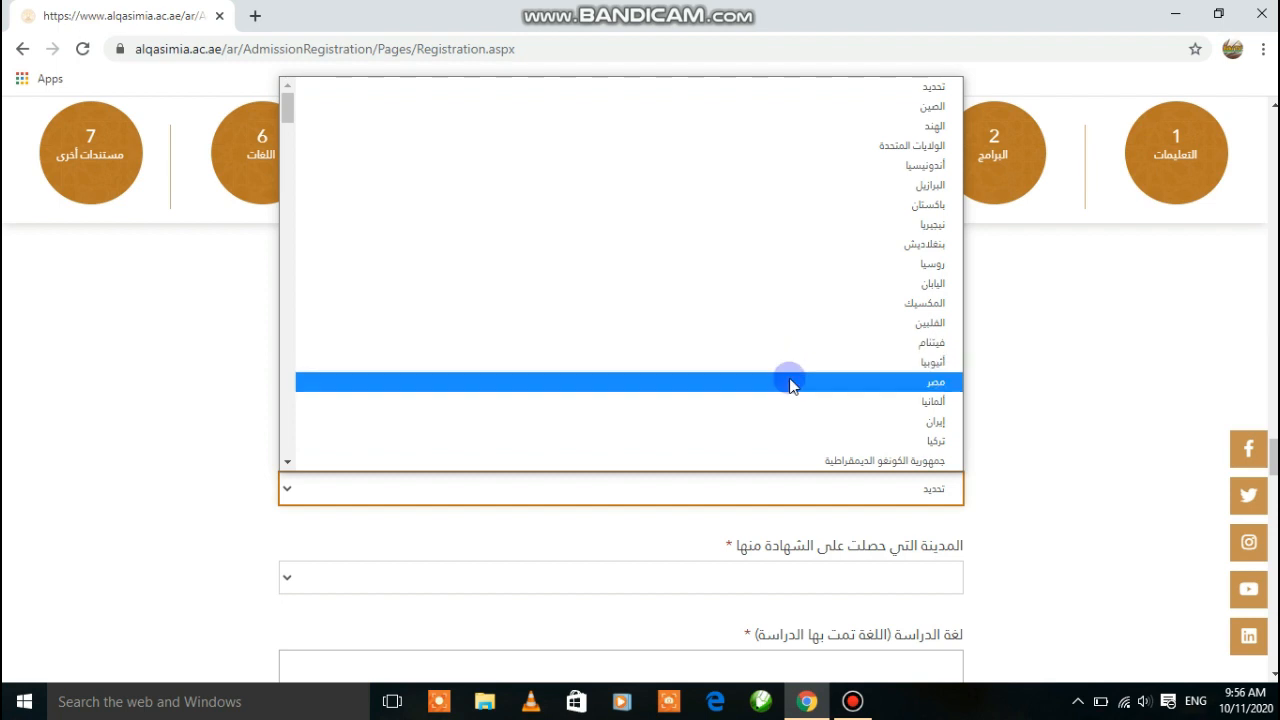
key(alt+shift)
text(نيبال)
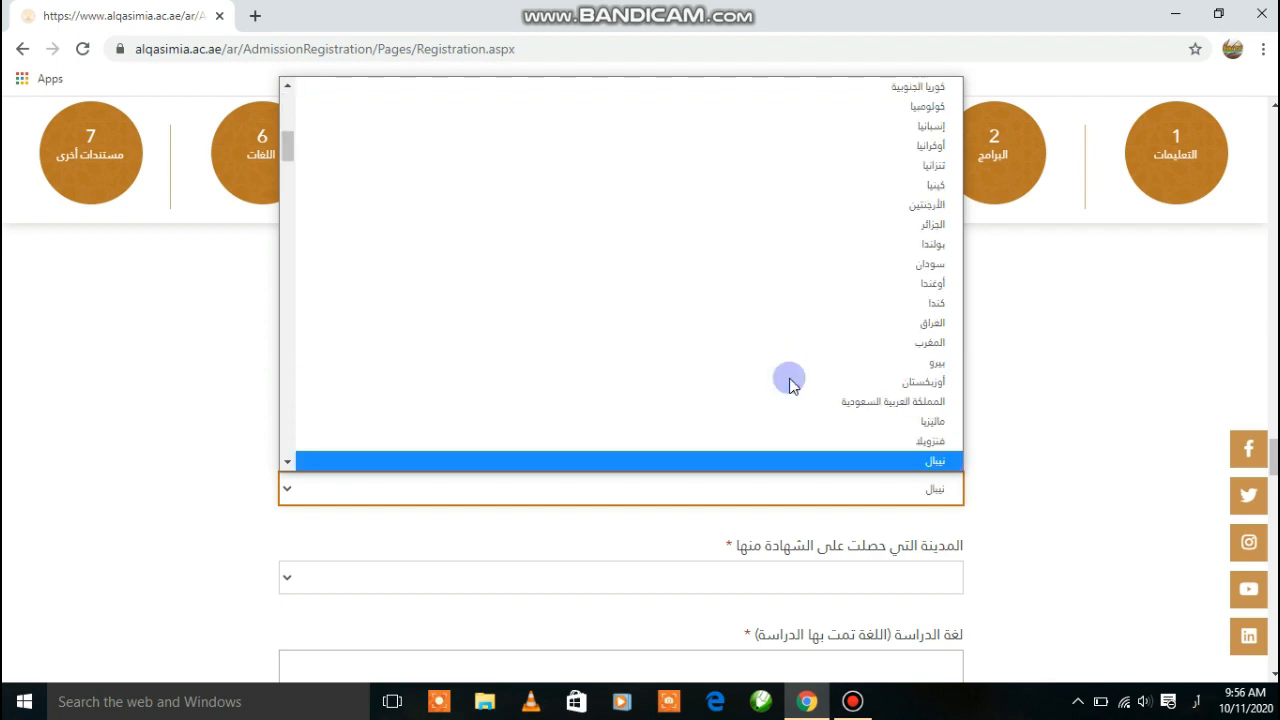
click(829, 461)
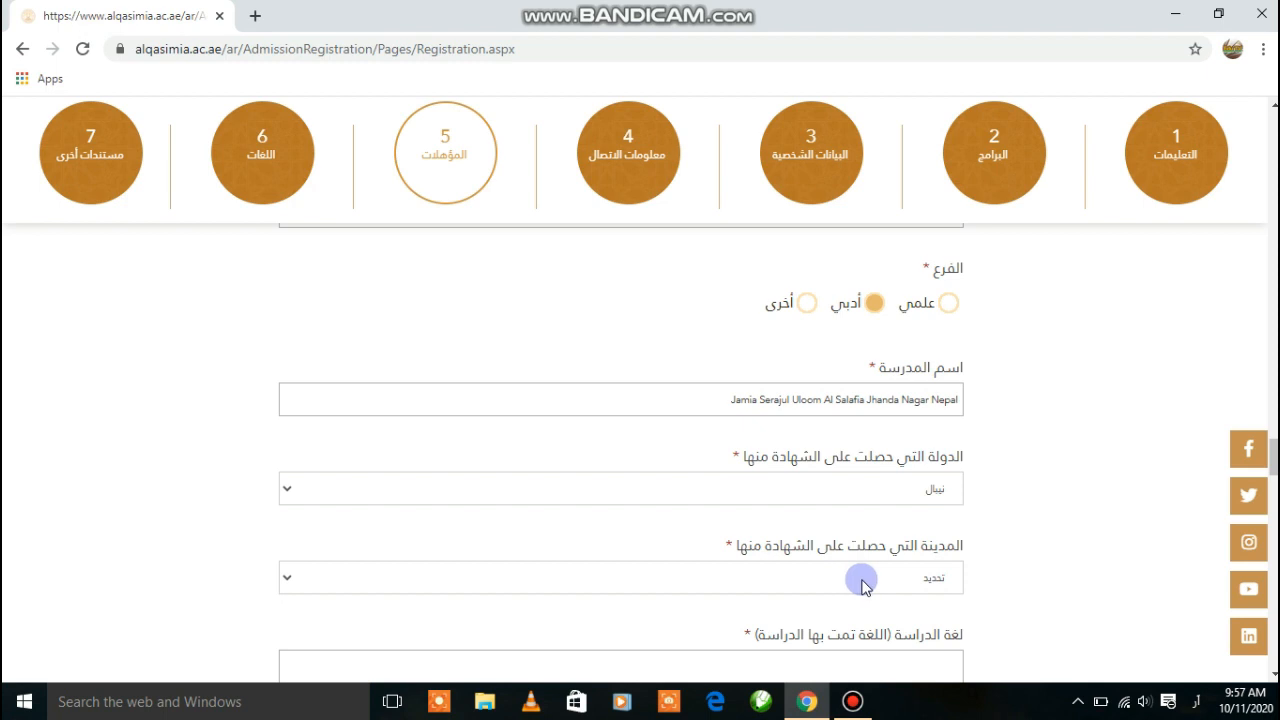
click(863, 584)
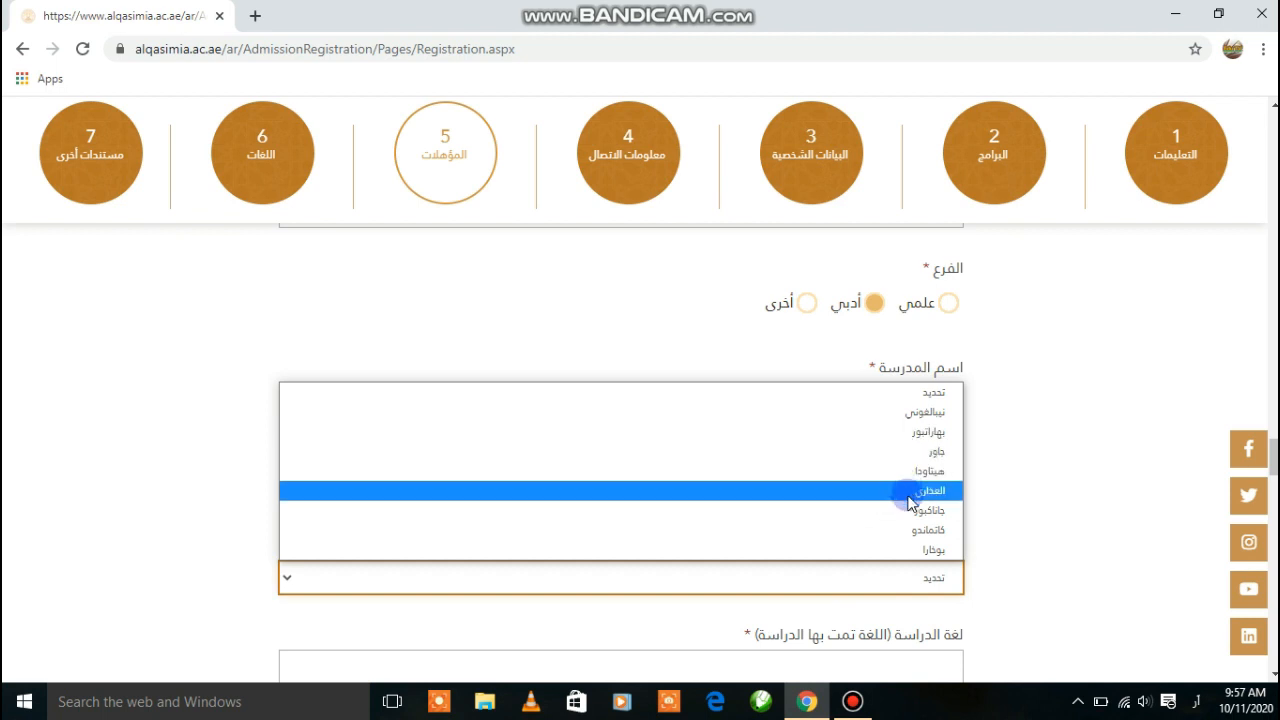
click(910, 538)
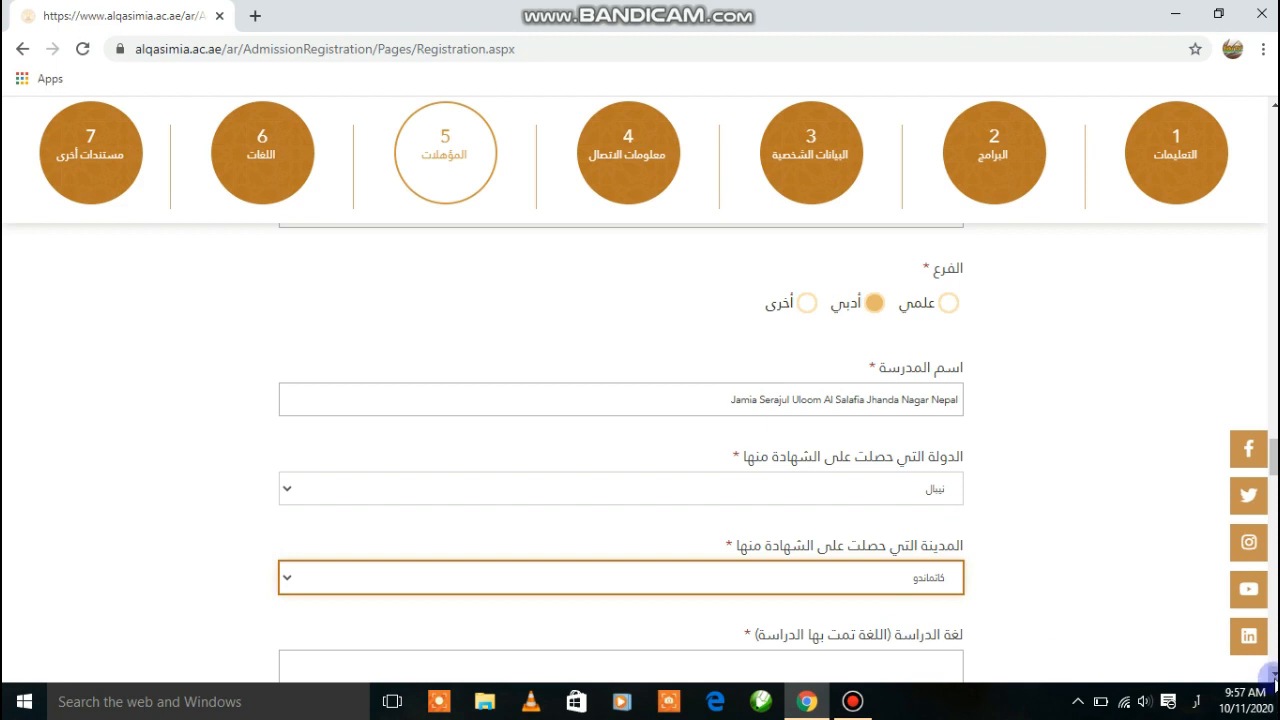
scroll(1240, 660, down, 1)
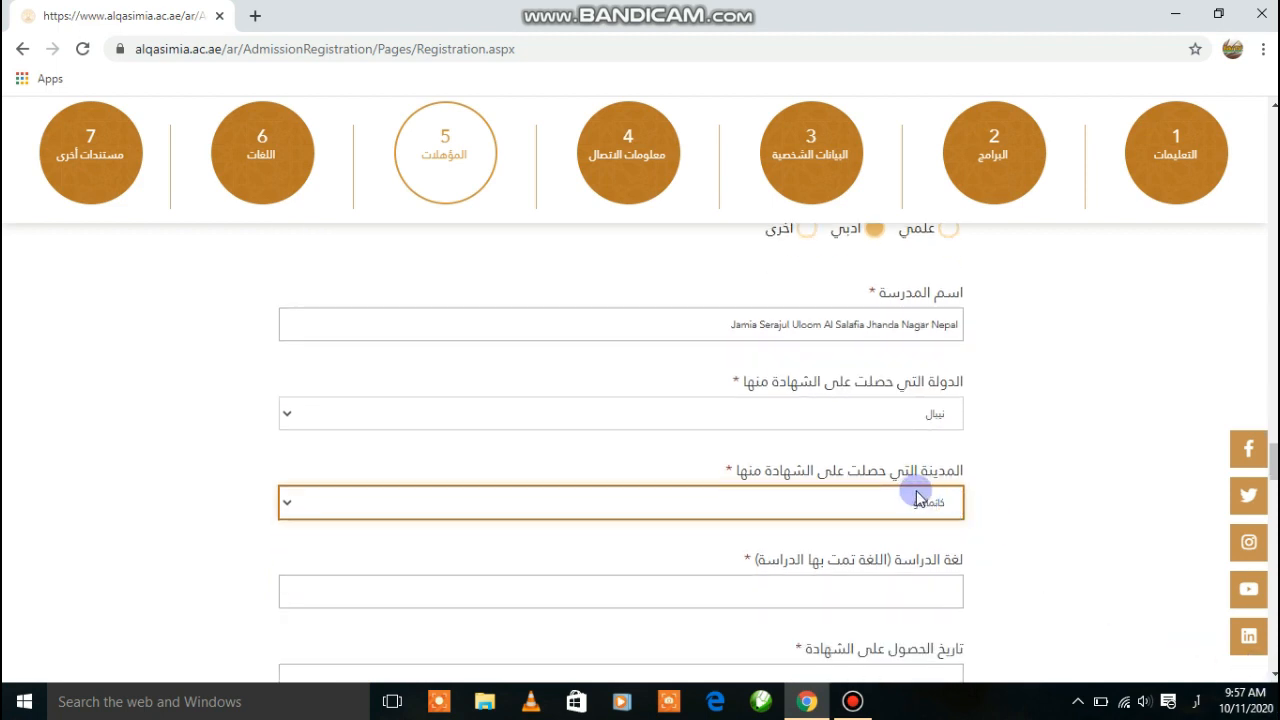
click(914, 502)
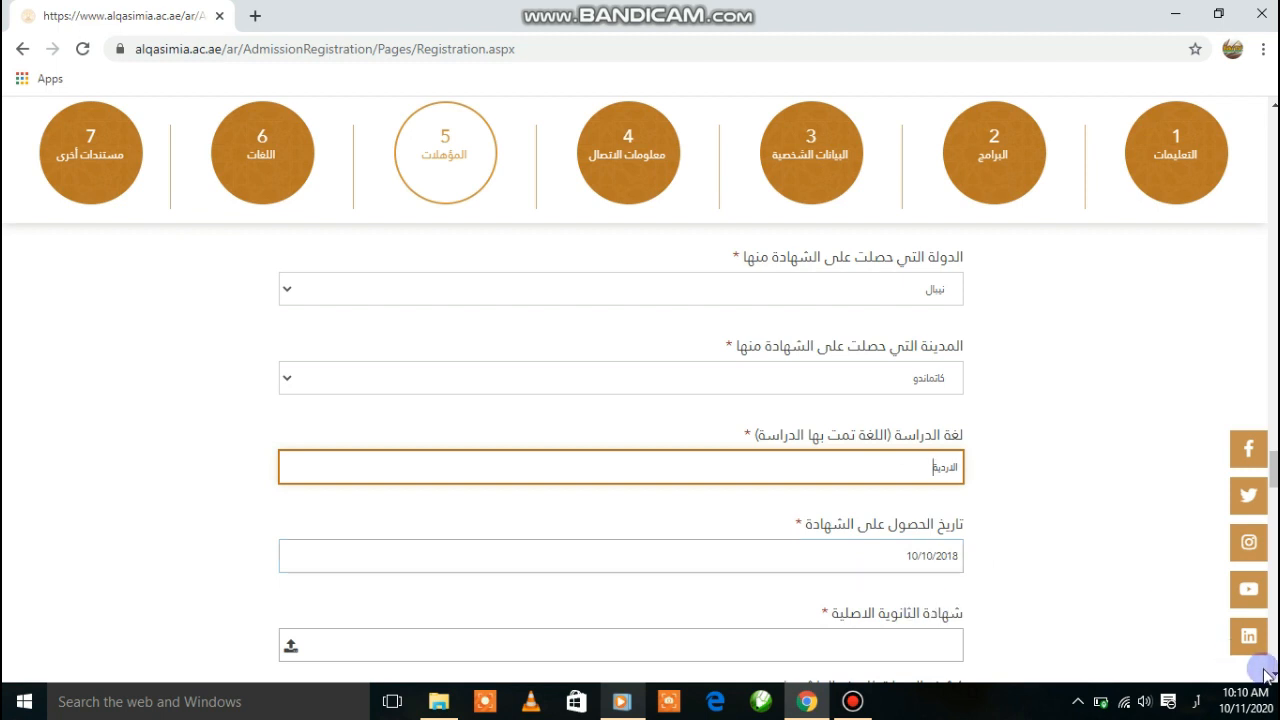
scroll(1267, 677, down, 2)
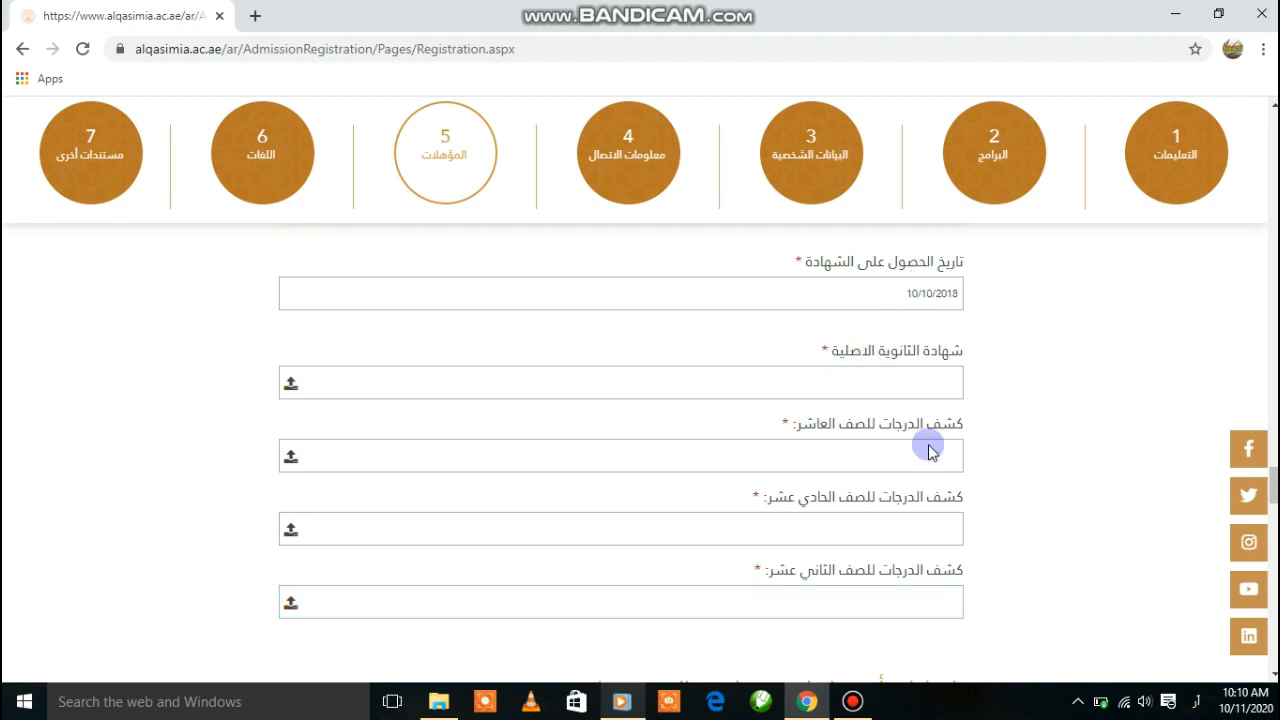
Scroll past the optional other-certificates fields down to the Languages section
scroll(1233, 668, down, 3)
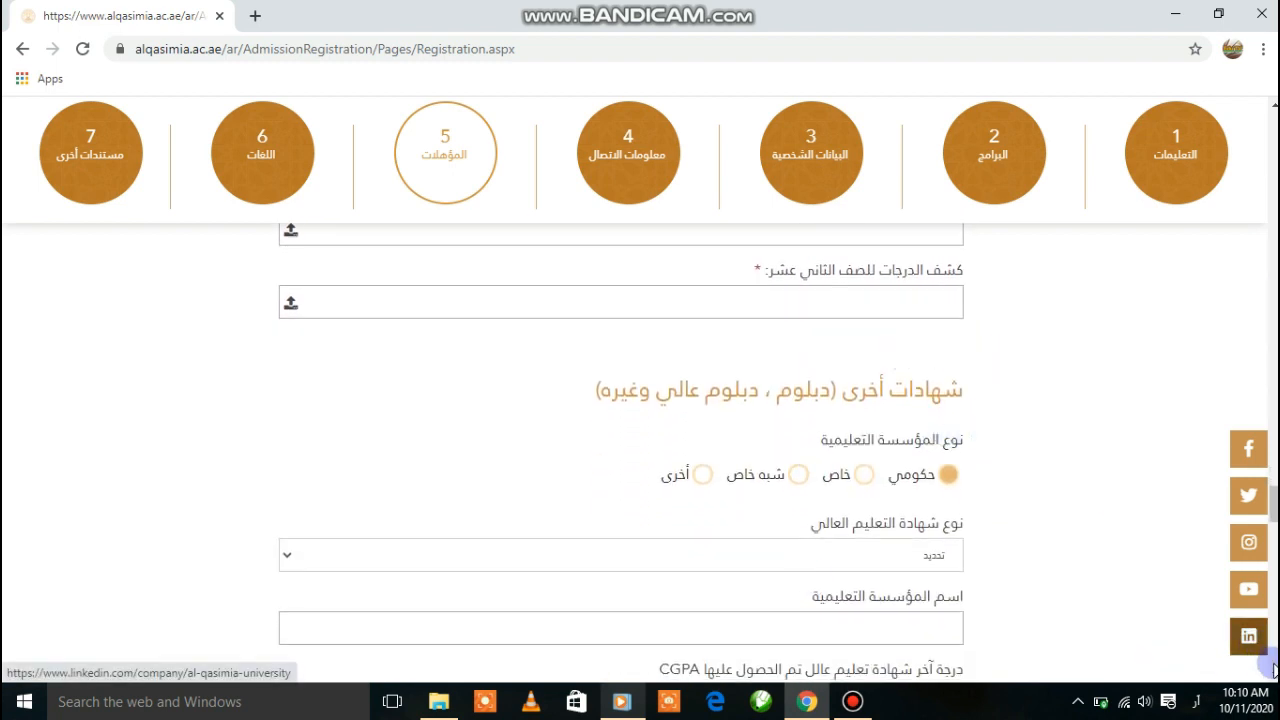
scroll(1224, 656, down, 1)
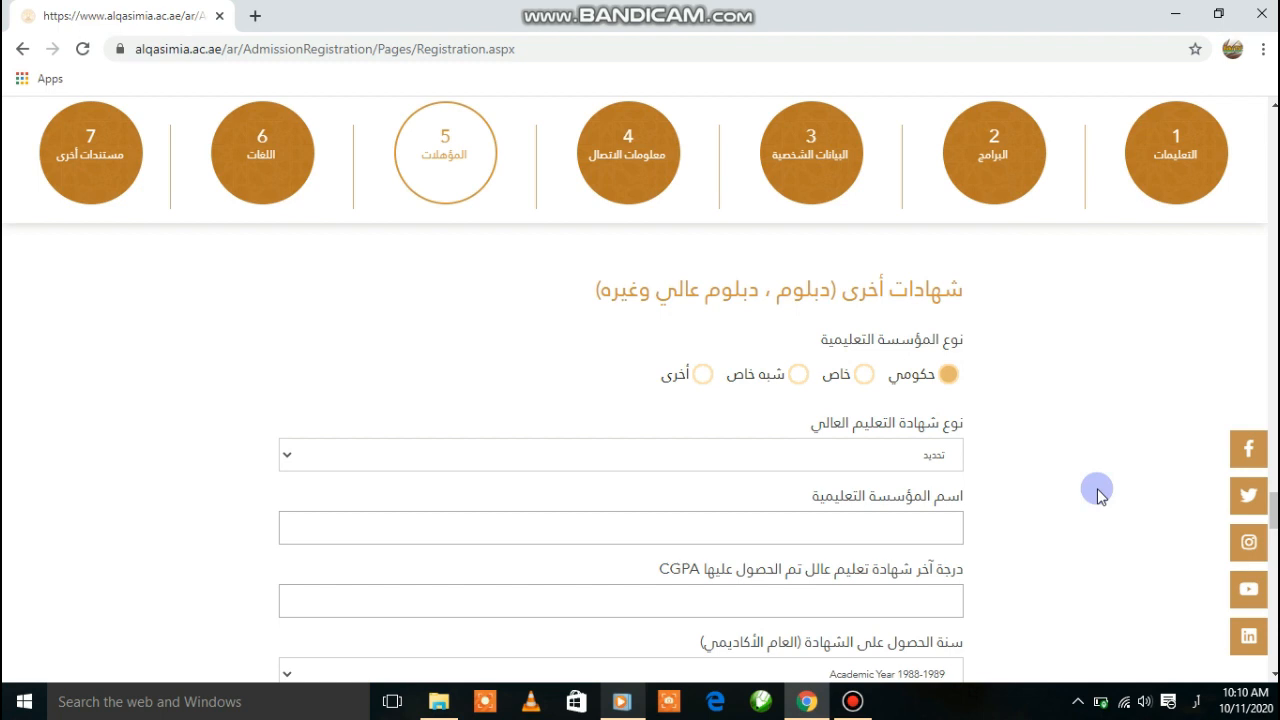
click(1273, 677)
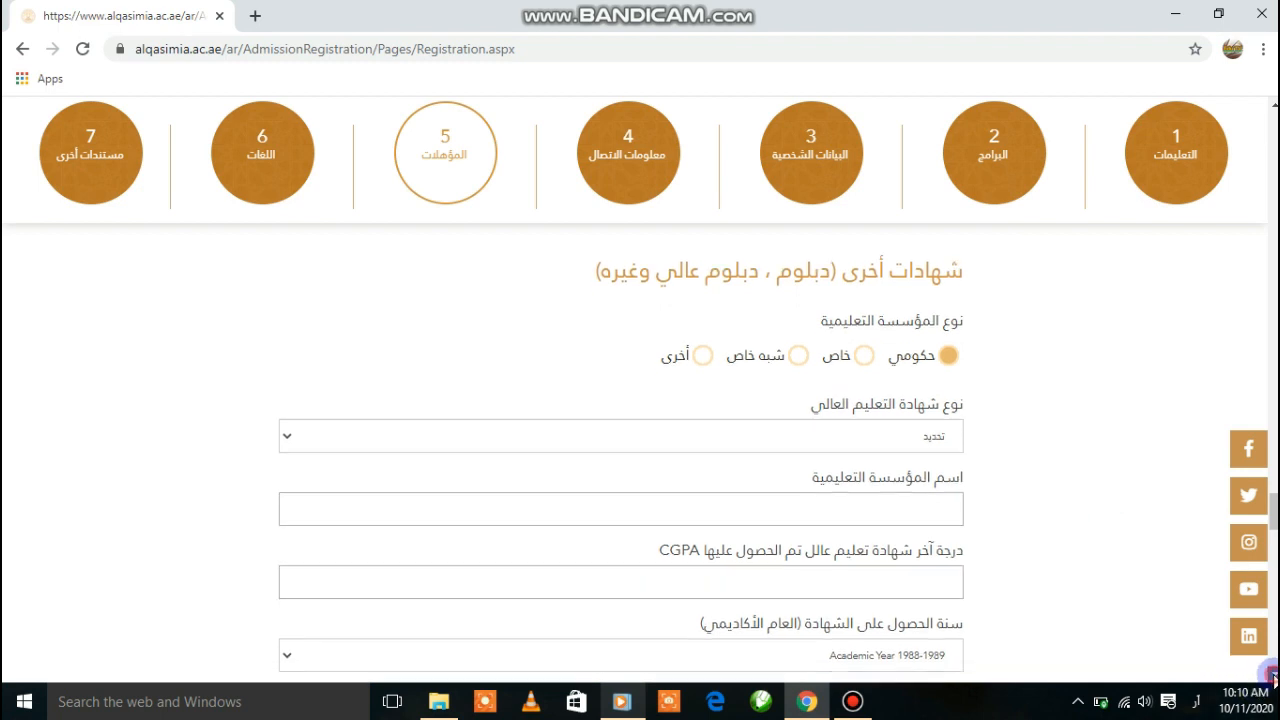
click(1273, 677)
click(1273, 677)
click(1273, 677)
click(1273, 677)
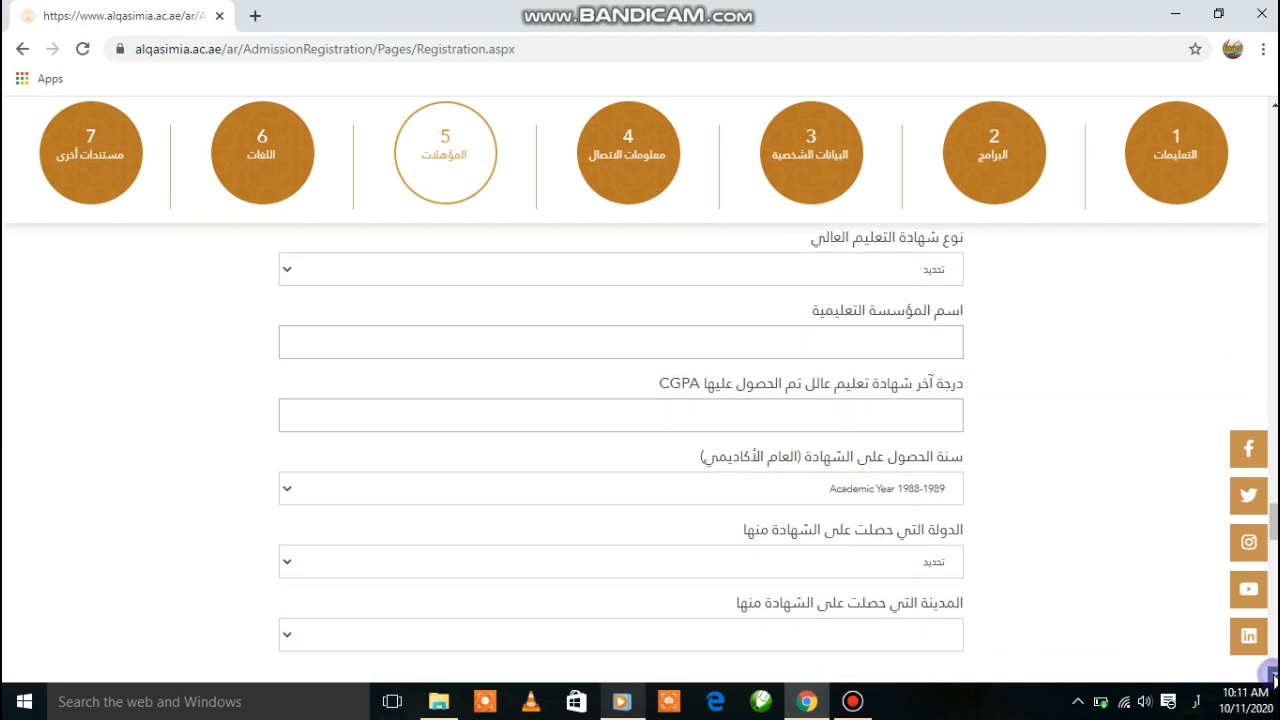
click(1273, 677)
click(1273, 677)
click(1273, 677)
click(1273, 677)
click(1273, 677)
click(1273, 677)
click(1273, 677)
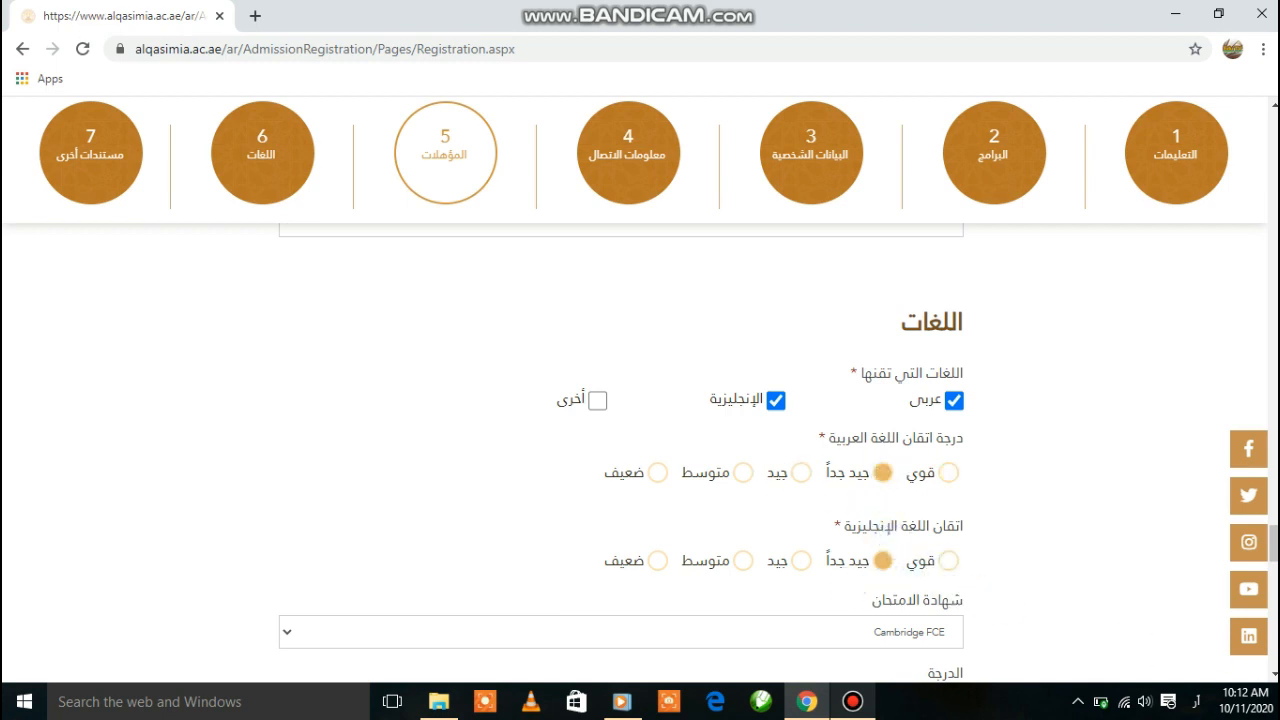
Scroll past the language exam fields to the Other documents upload section
scroll(940, 478, down, 2)
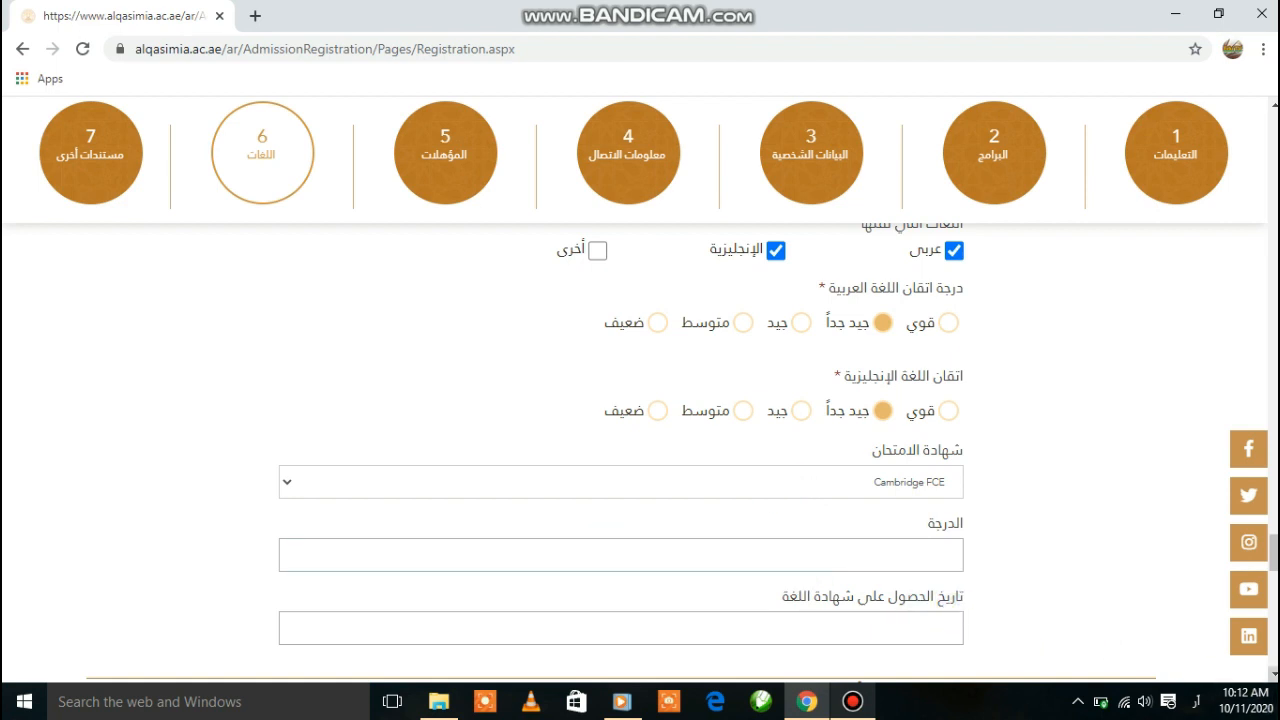
scroll(1272, 672, down, 3)
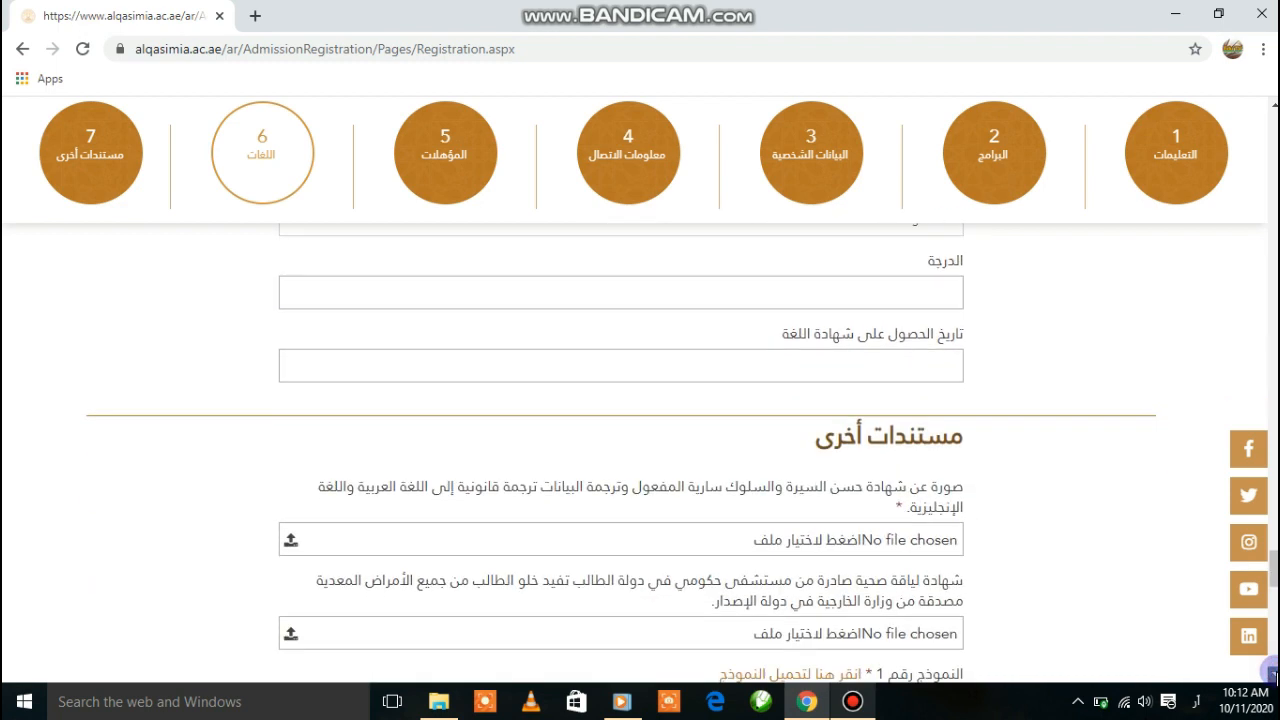
scroll(1272, 672, down, 1)
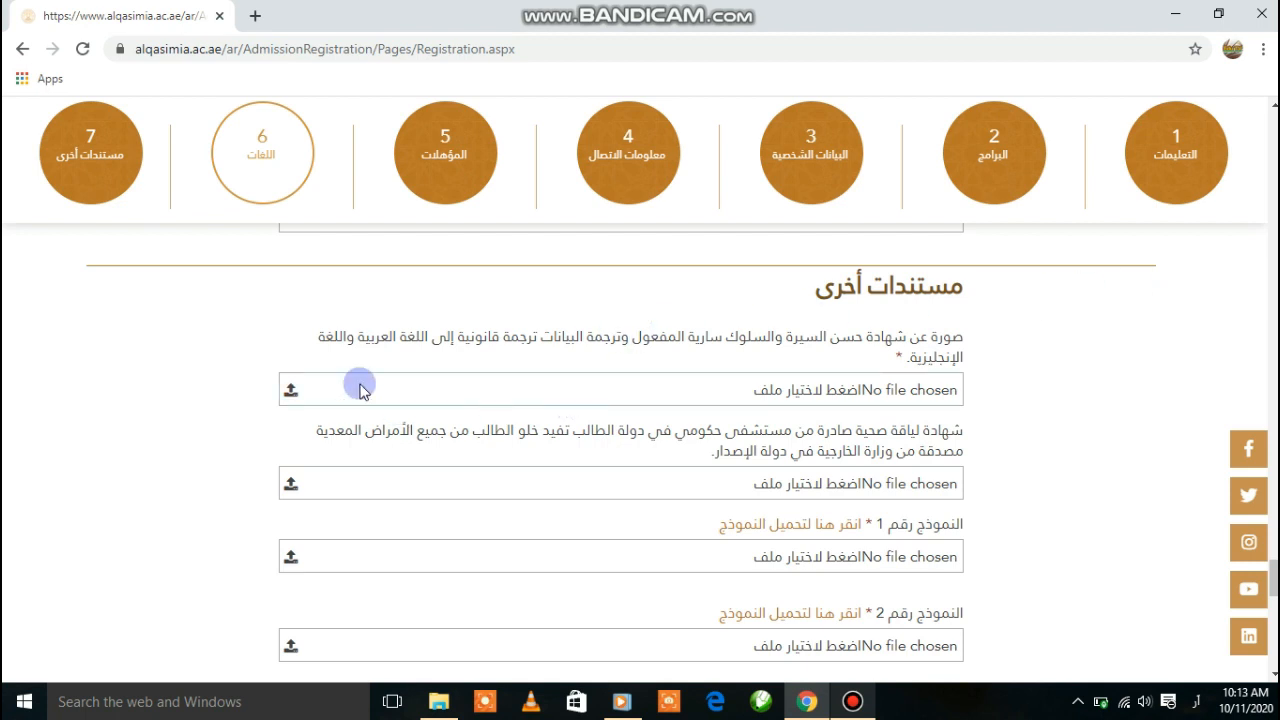
Attach the Note image as the good-conduct certificate
click(290, 392)
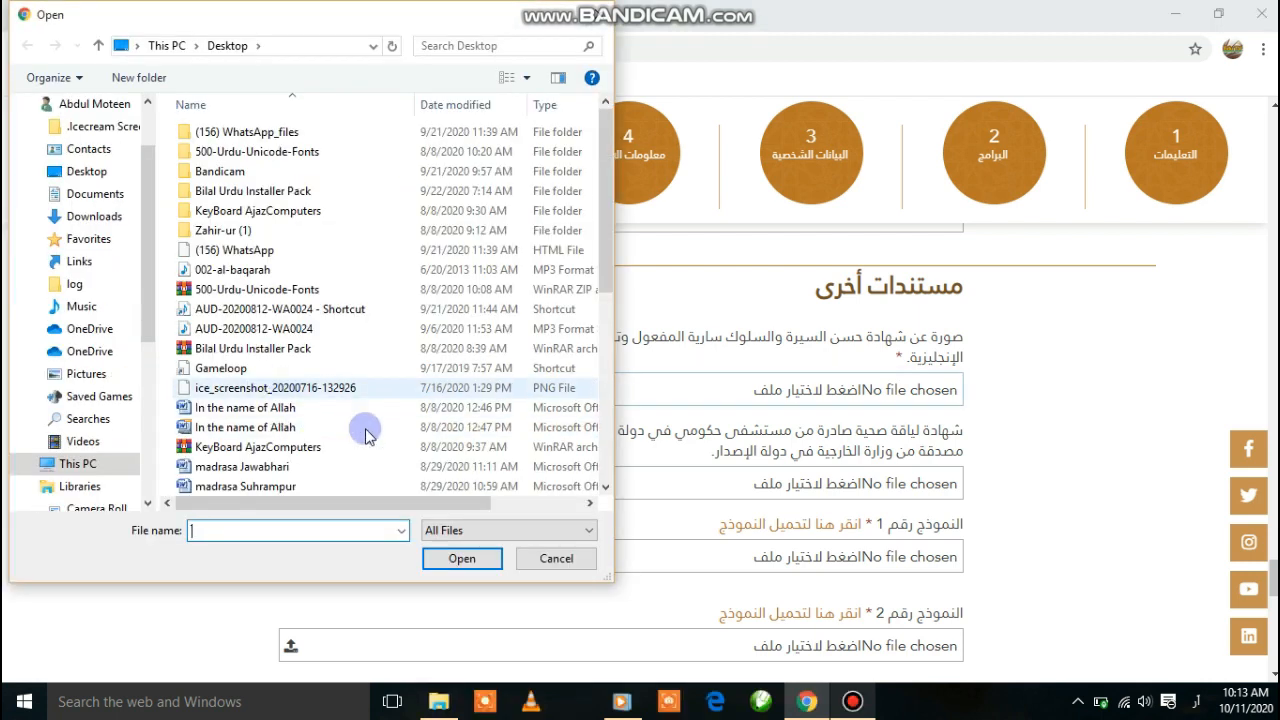
scroll(593, 480, down, 1)
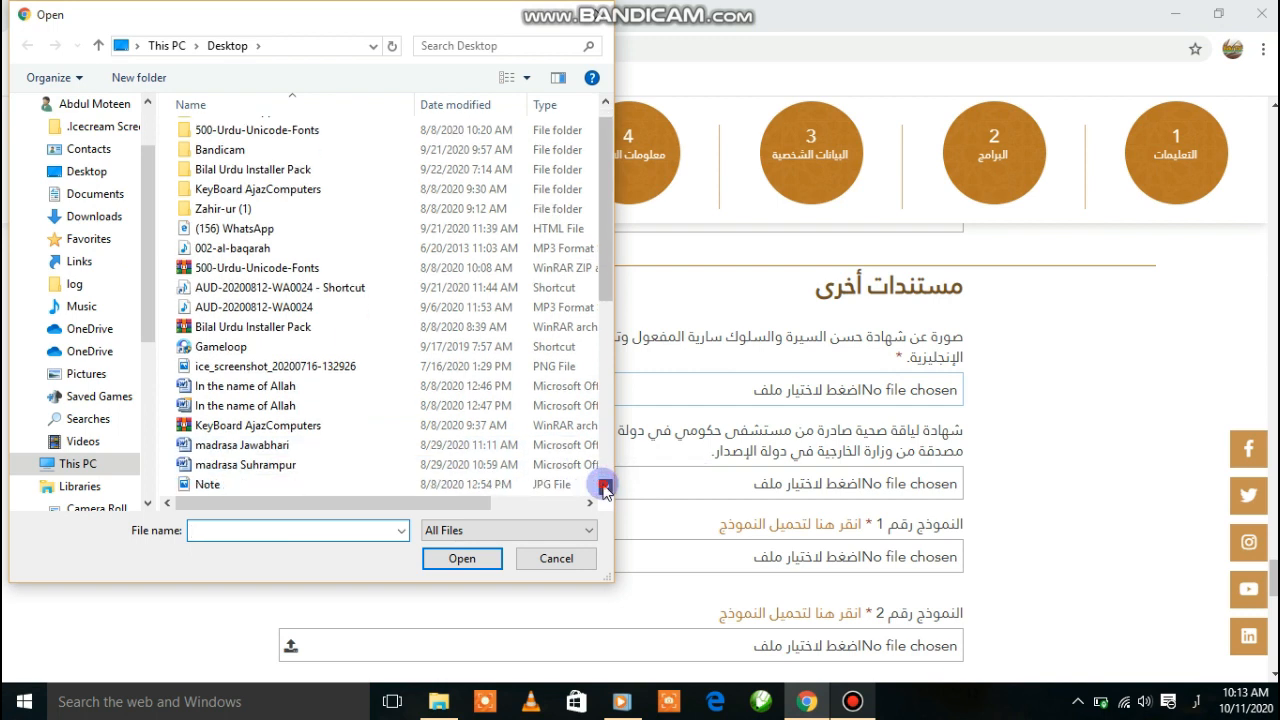
click(270, 443)
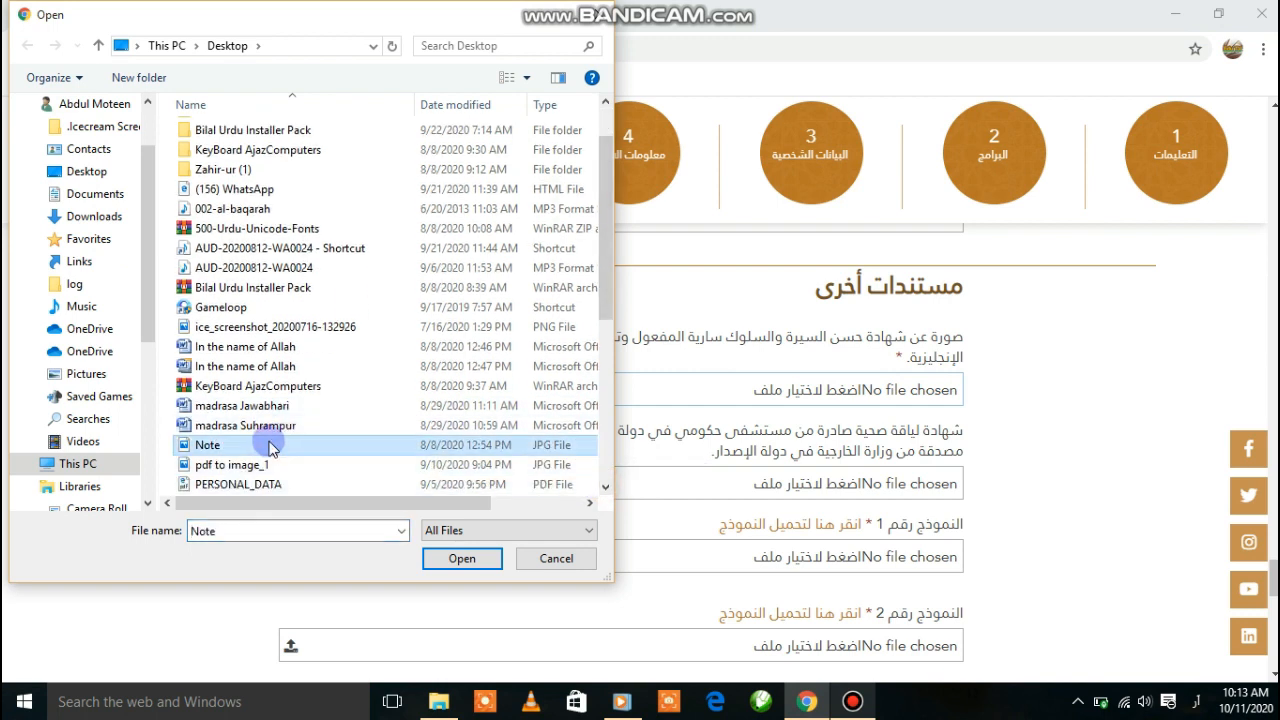
click(452, 560)
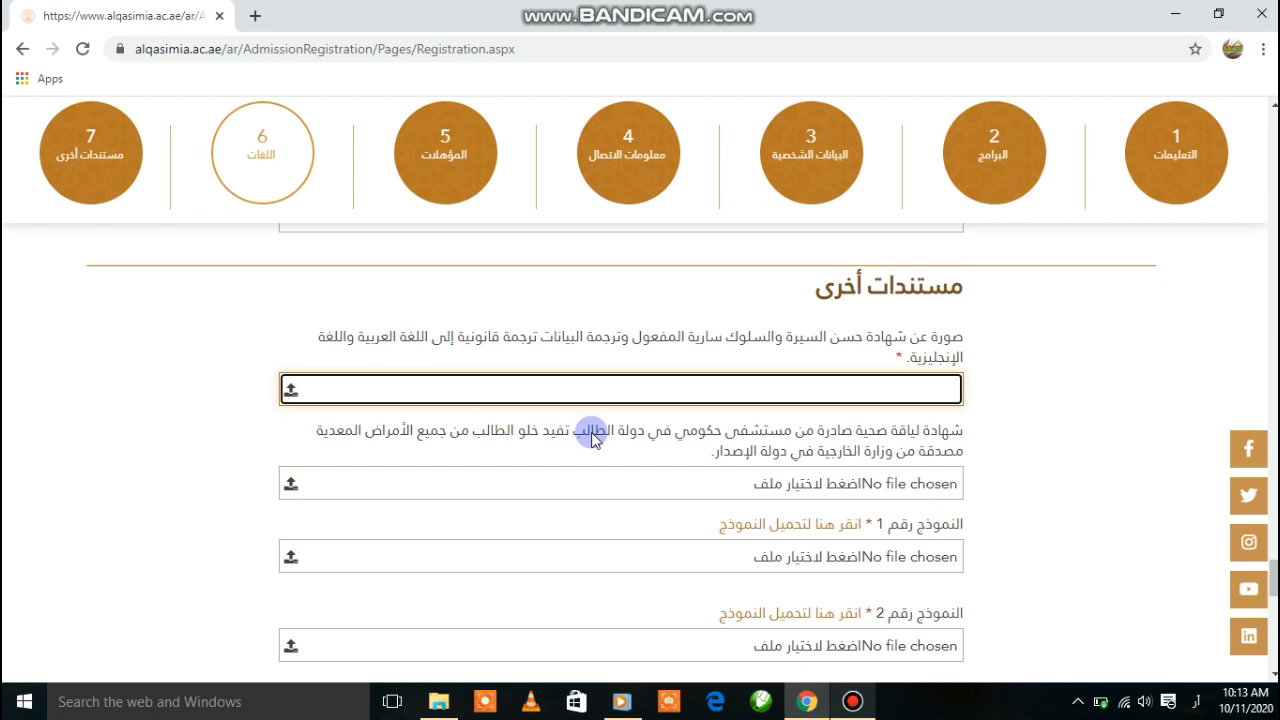
Attach the same Note image as the health-fitness certificate
click(289, 486)
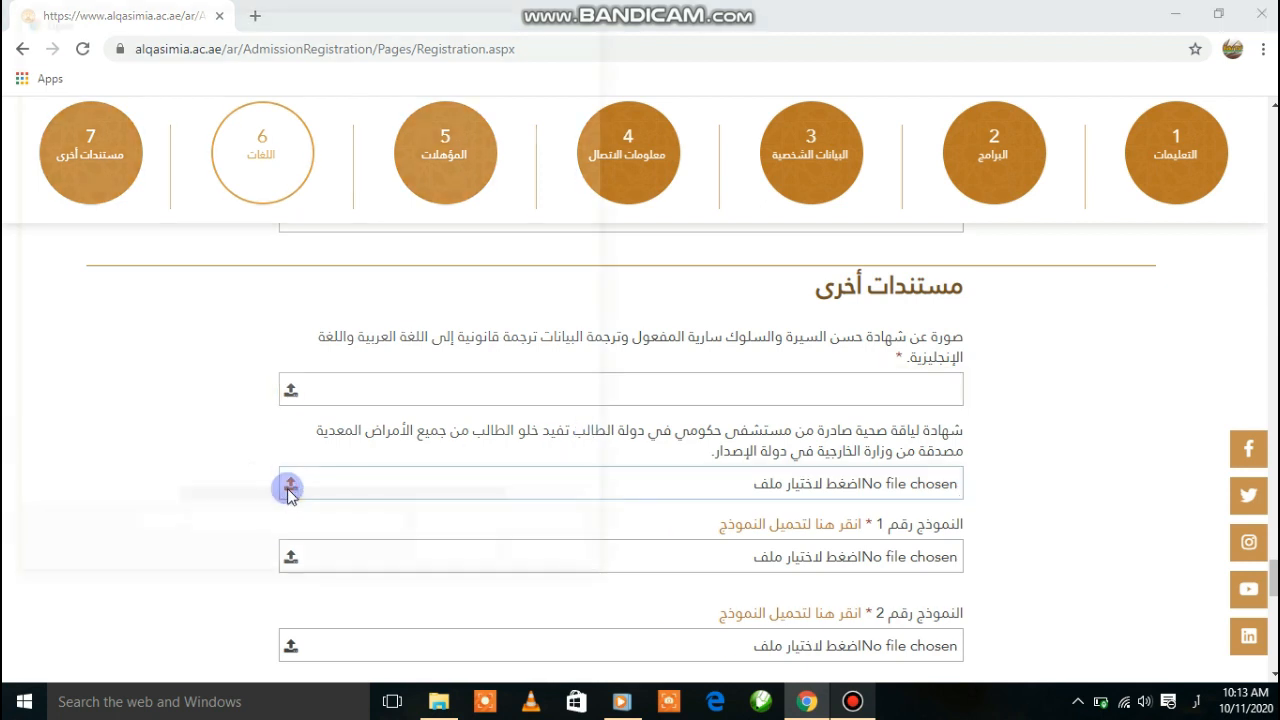
click(605, 488)
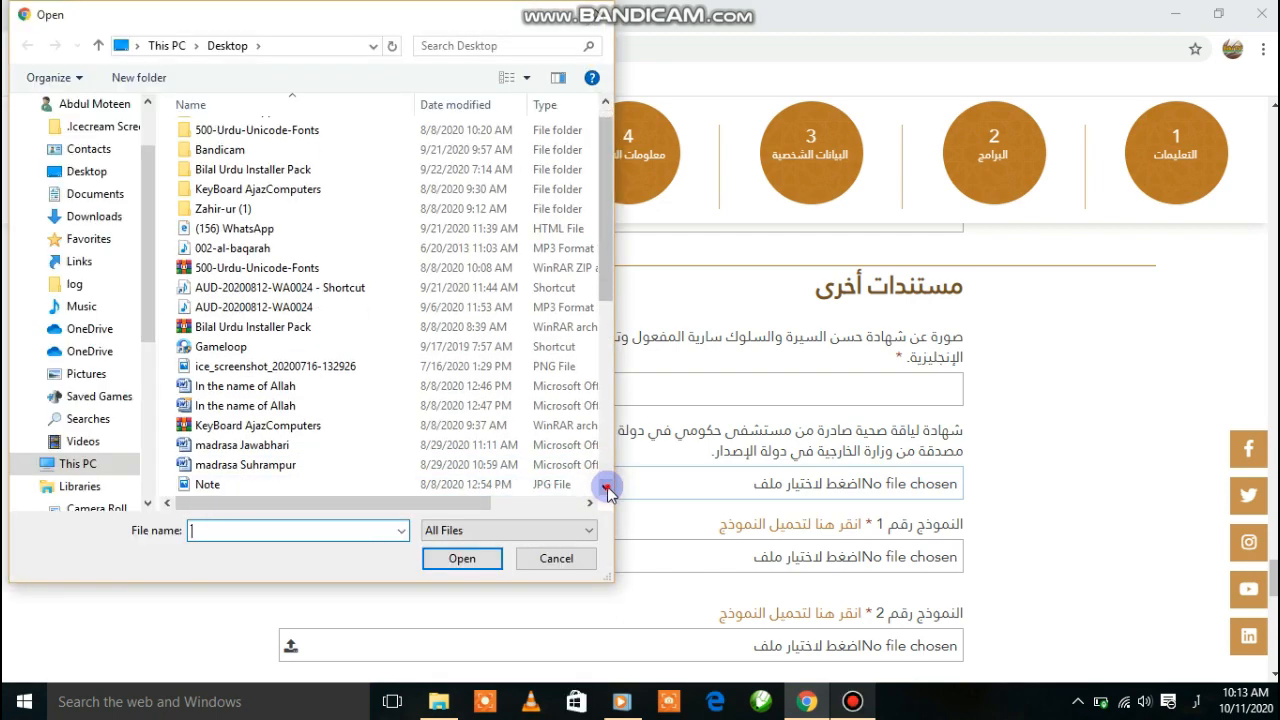
click(605, 488)
click(605, 488)
click(292, 446)
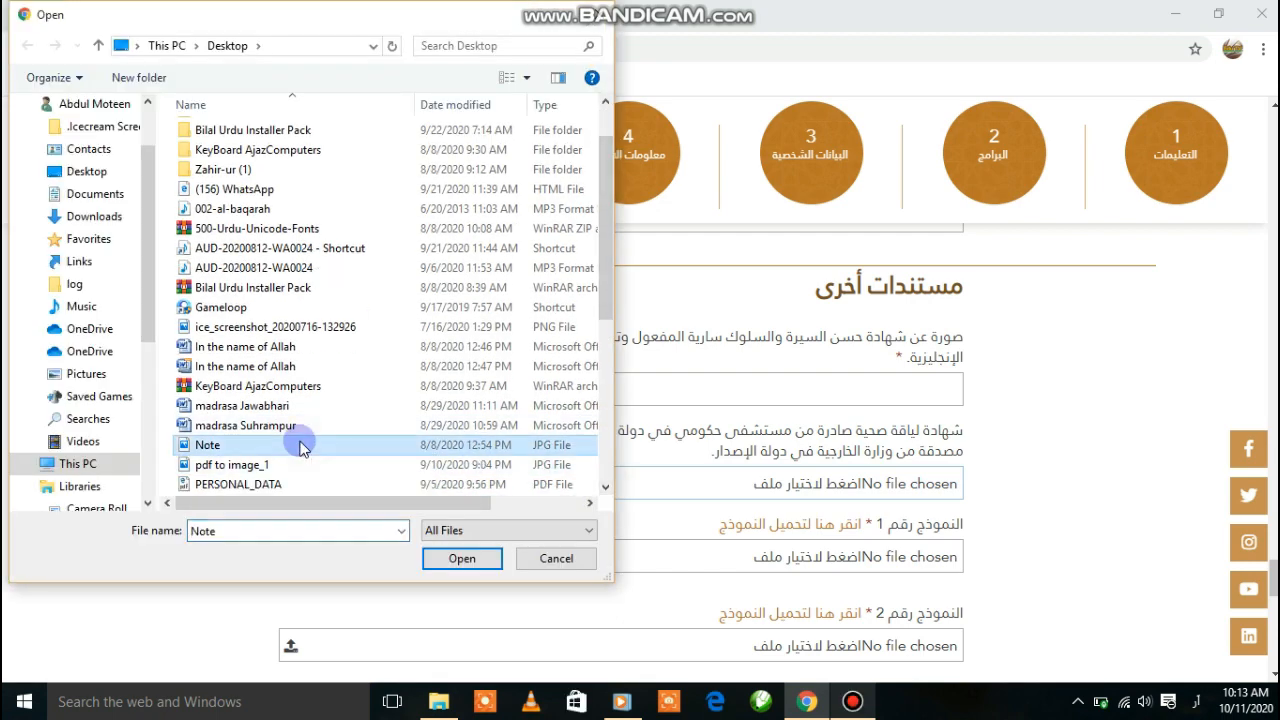
click(461, 558)
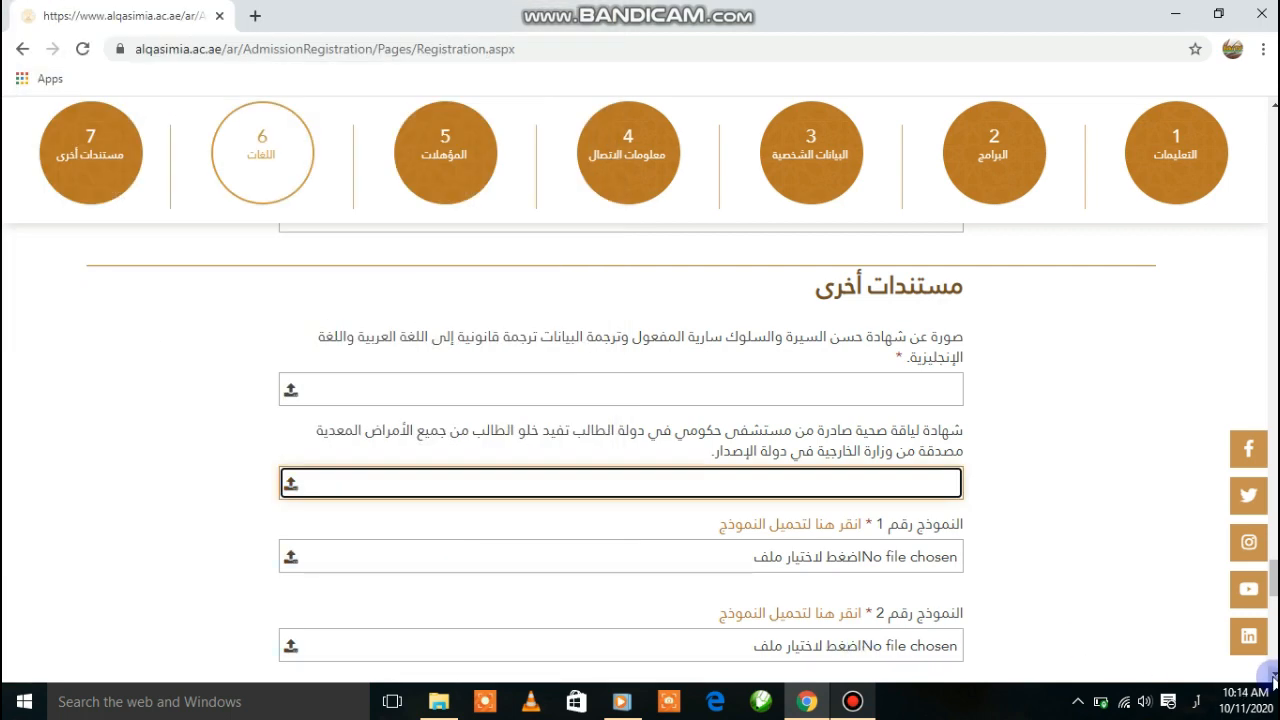
Download relation-document.doc, the template for Form No. 1
scroll(1100, 560, down, 1)
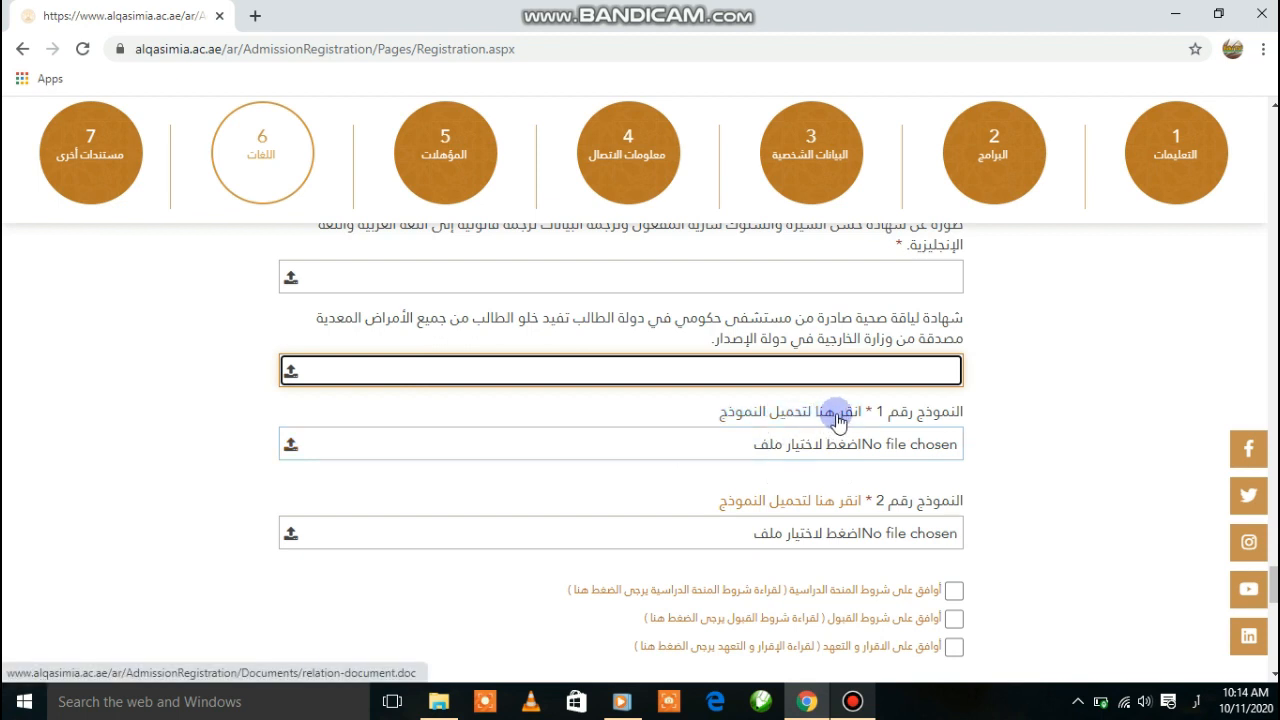
click(752, 420)
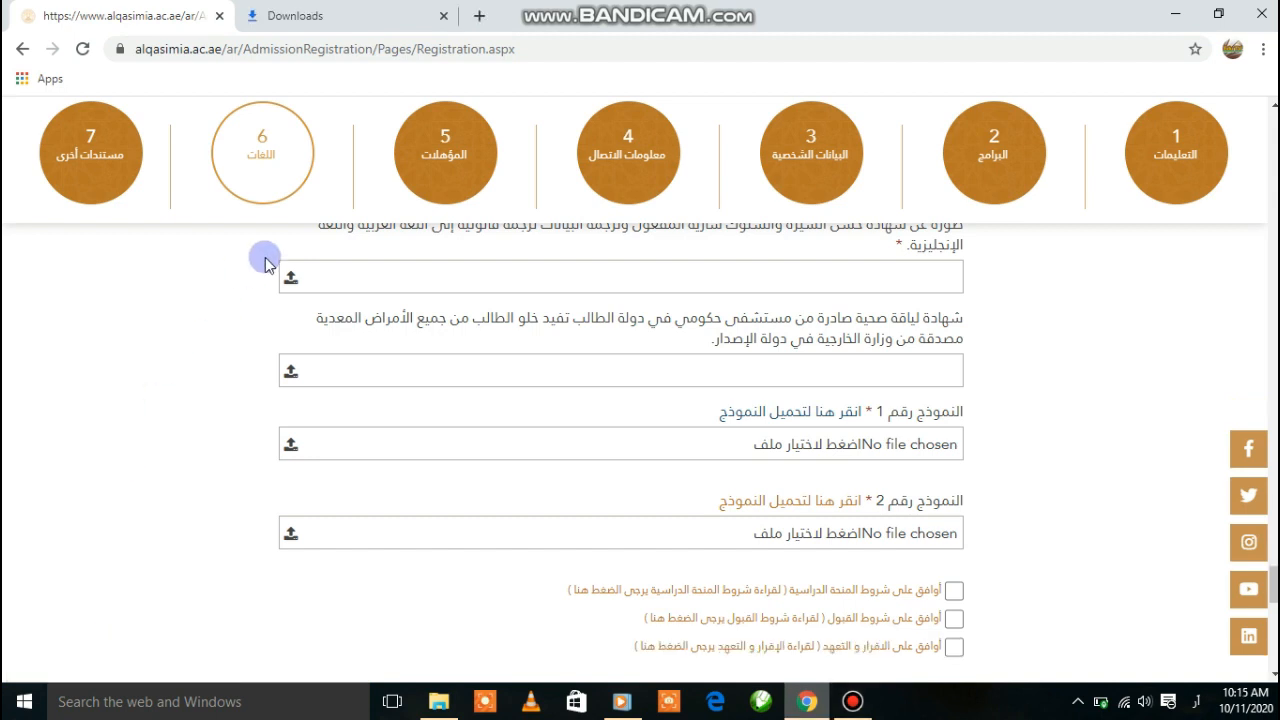
Open relation-document.doc from Chrome's downloads so it appears in Word
click(316, 20)
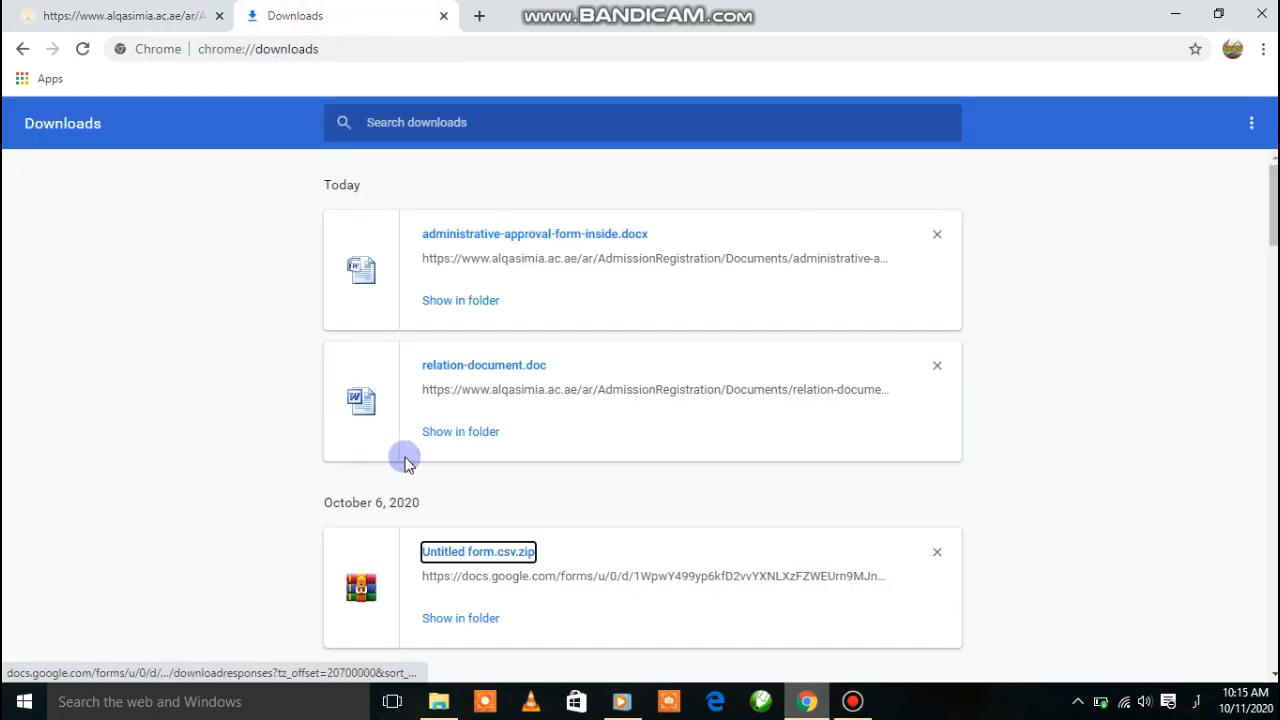
double_click(467, 368)
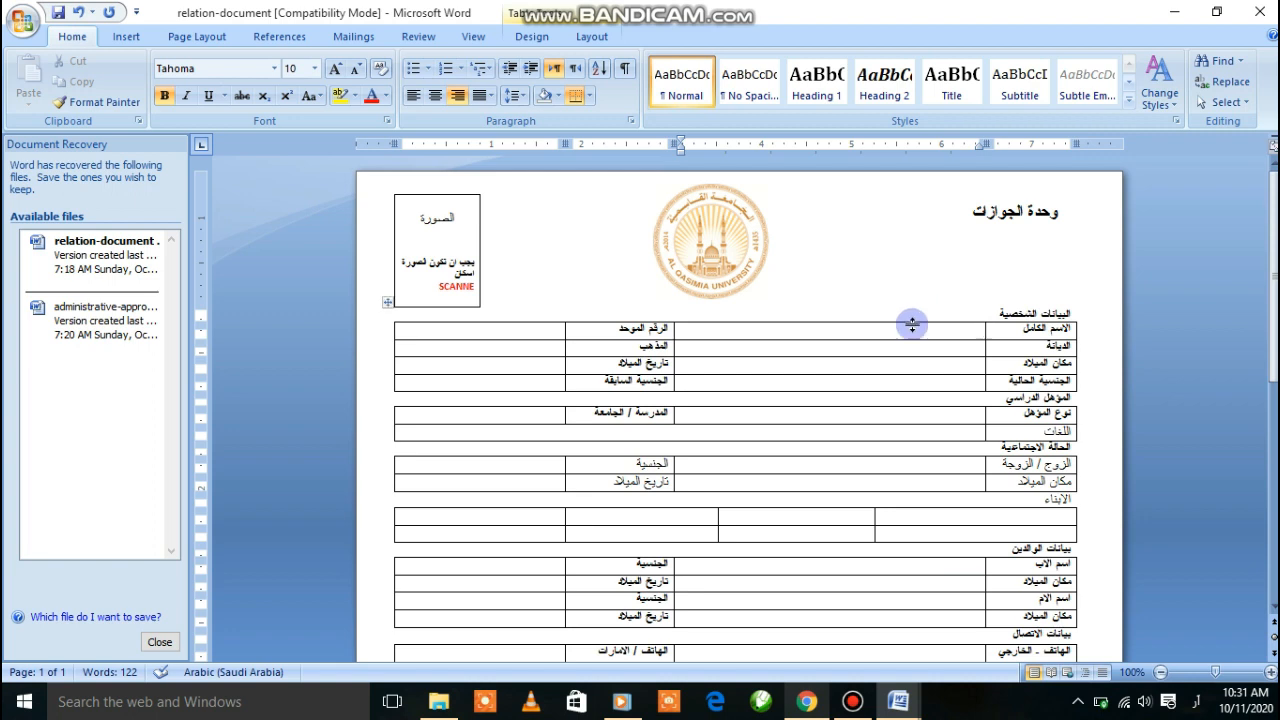
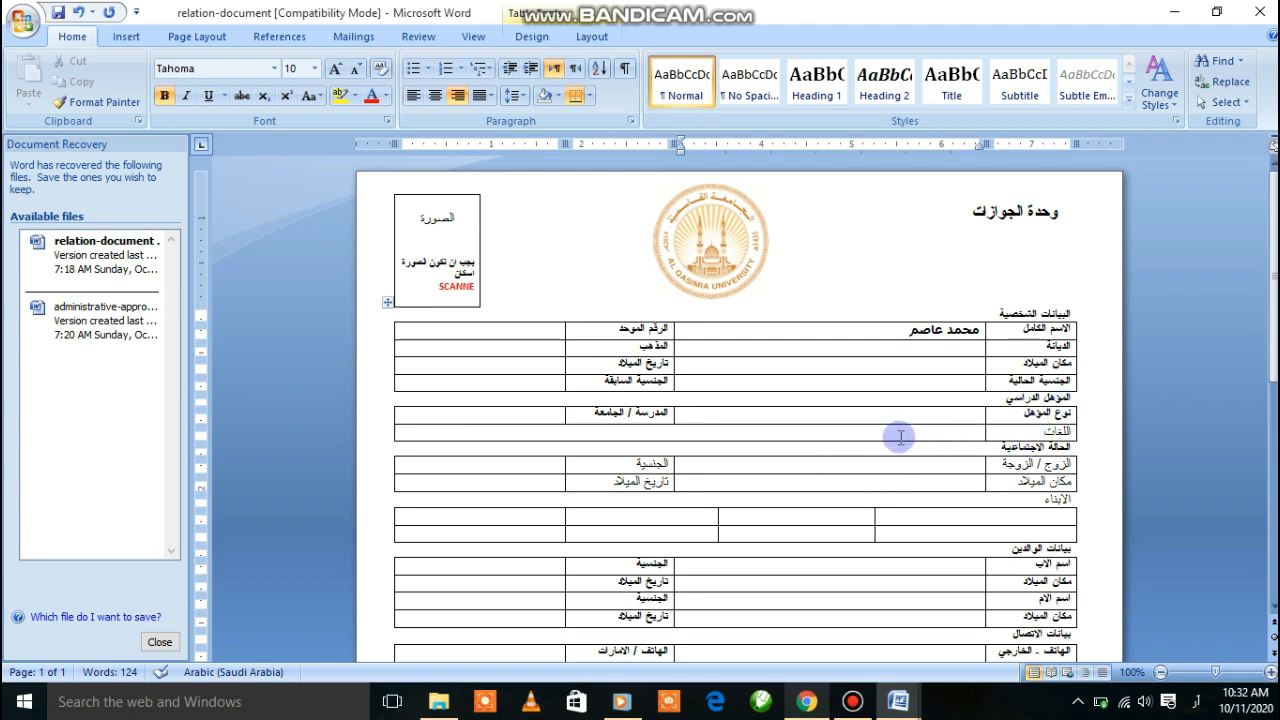
Scroll through the relation form's sections, then bring up the administrative approval document
scroll(1047, 487, down, 1)
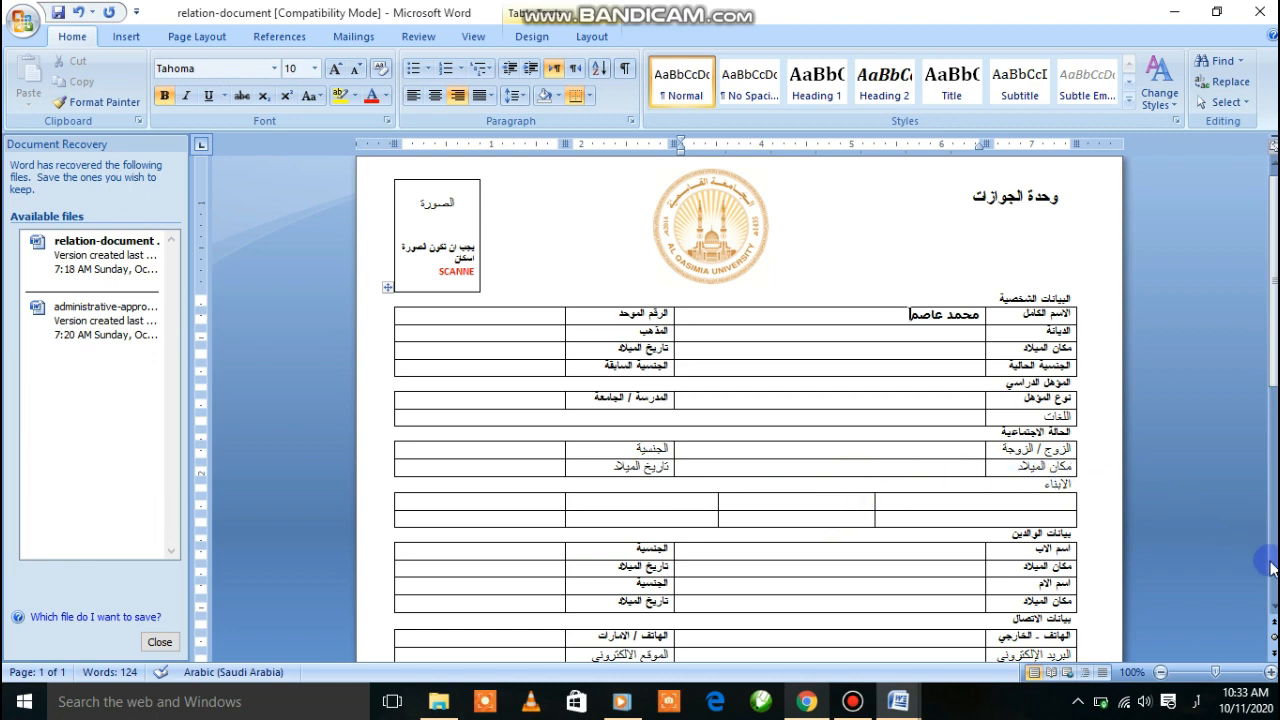
scroll(1270, 600, down, 4)
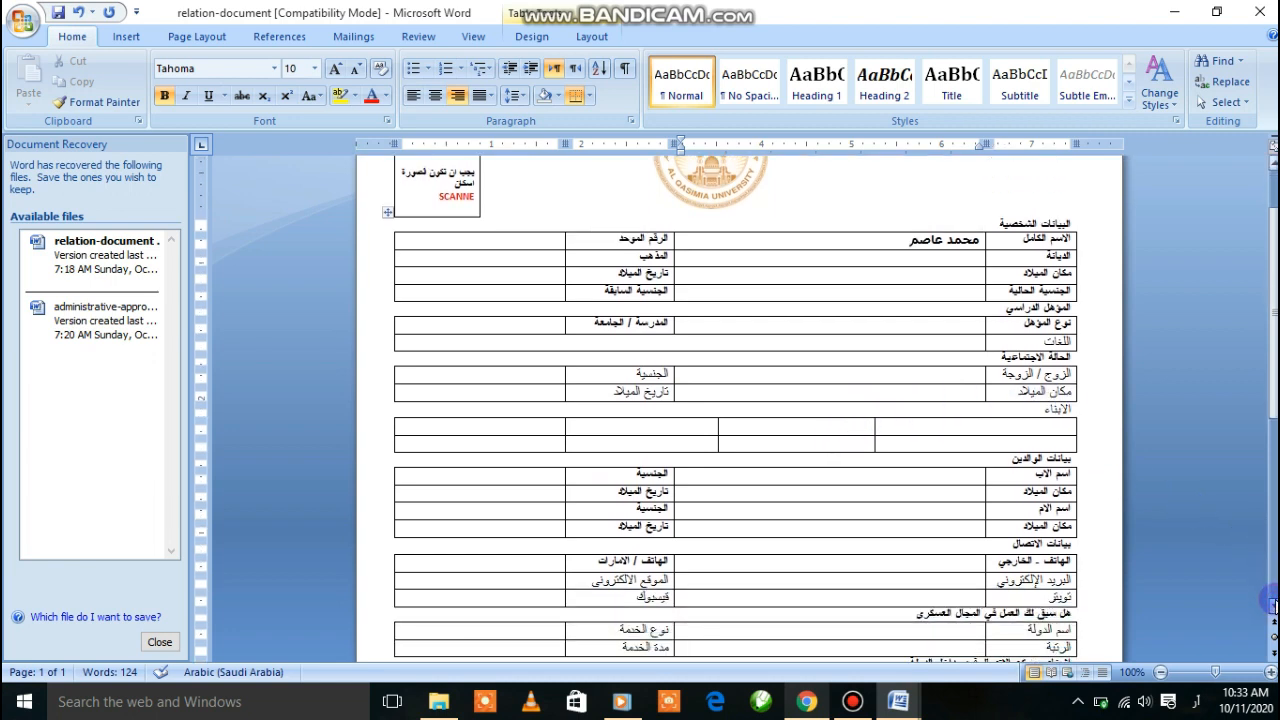
scroll(1270, 600, down, 1)
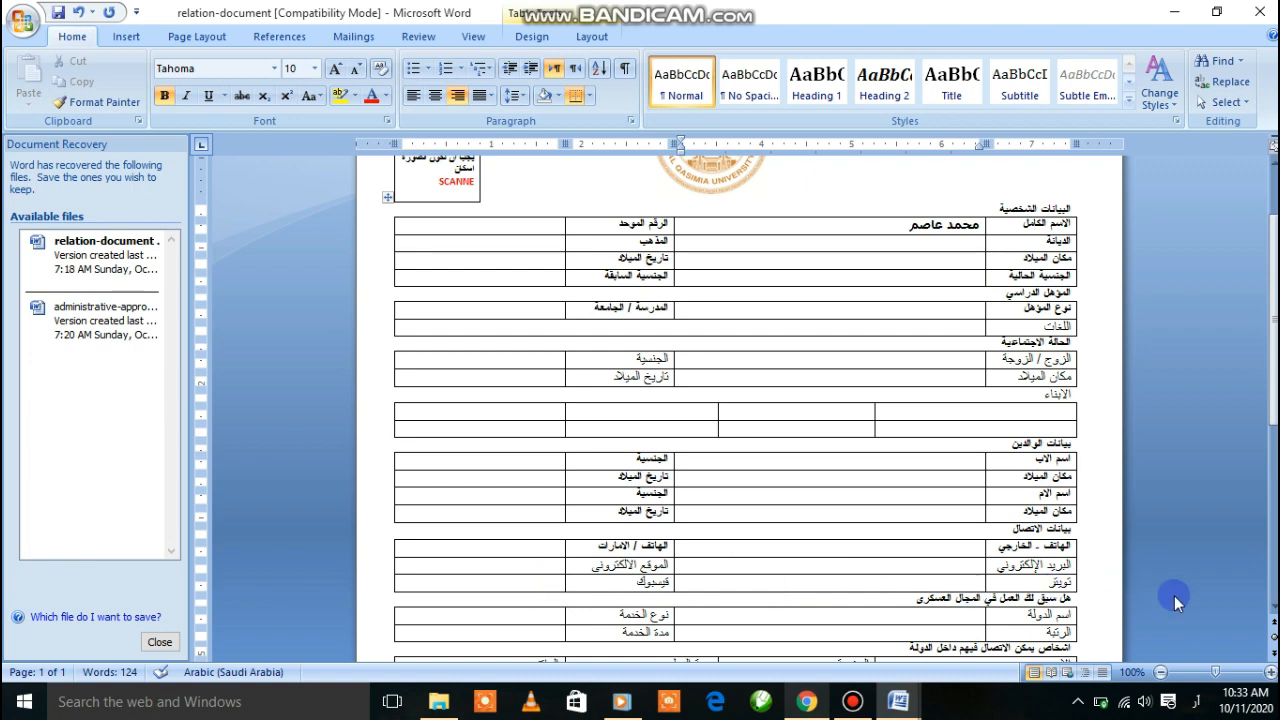
click(1272, 606)
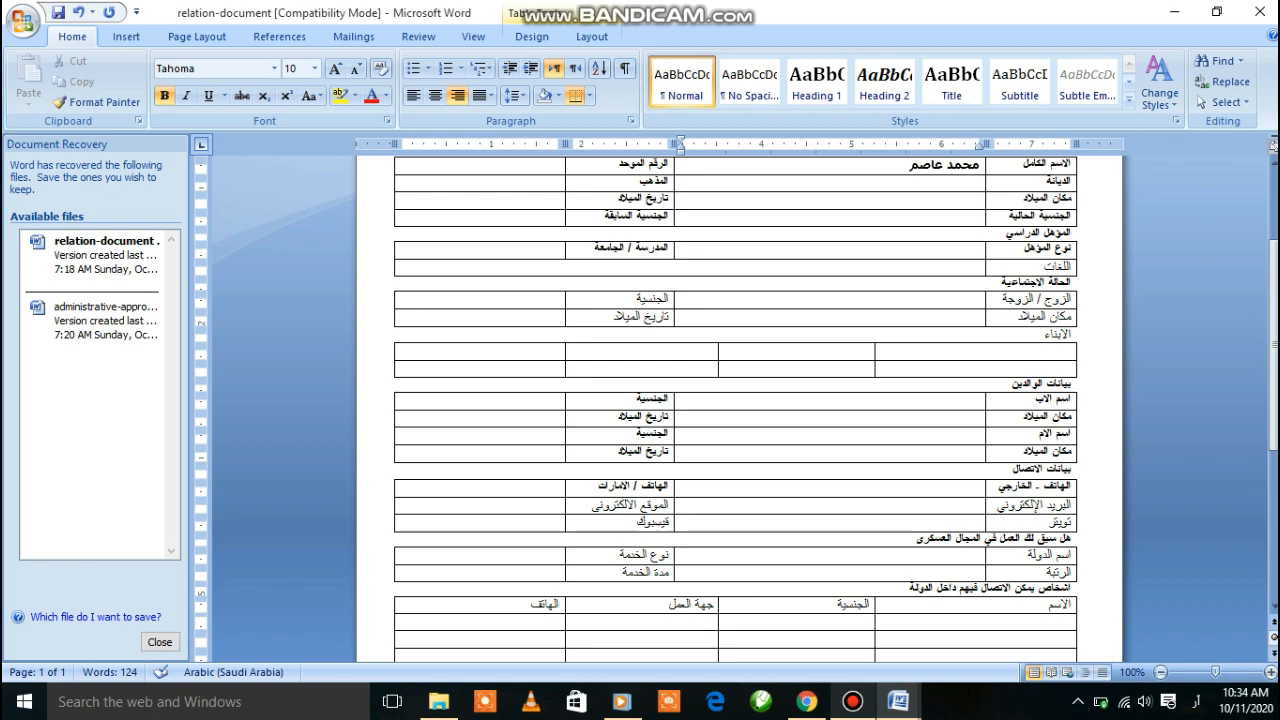
scroll(1273, 607, down, 3)
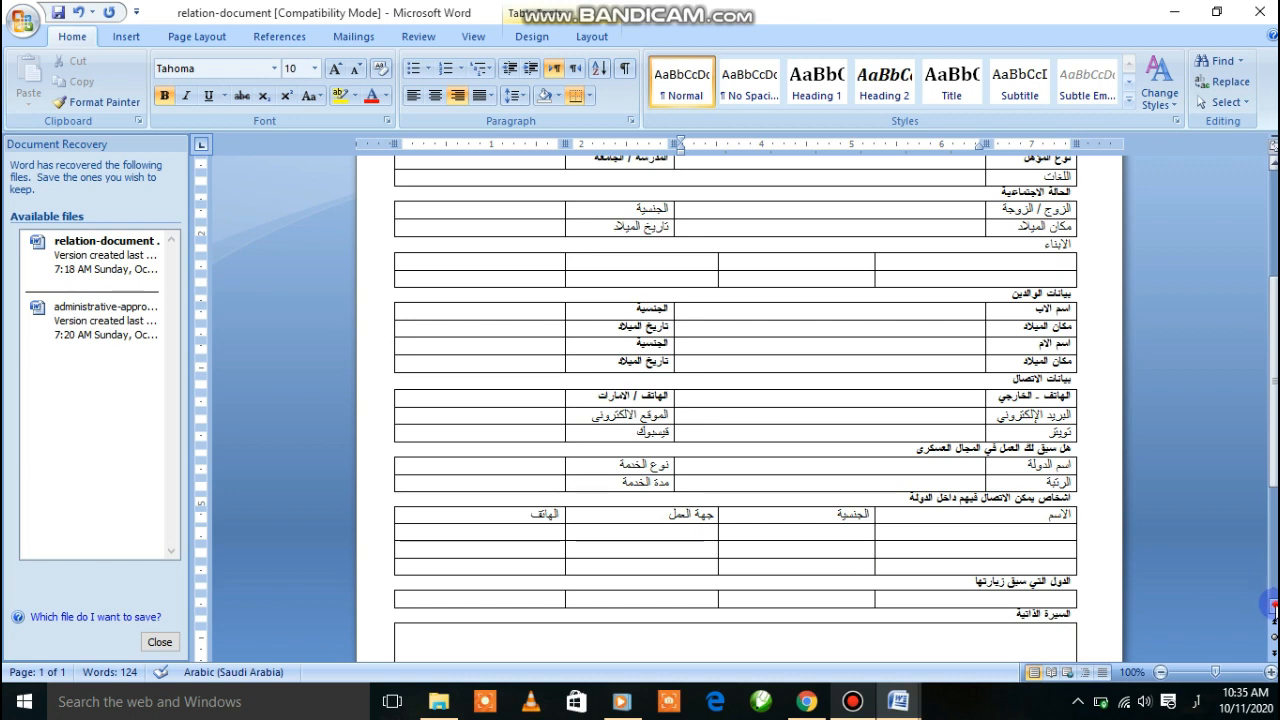
scroll(1273, 612, down, 3)
scroll(1273, 610, down, 2)
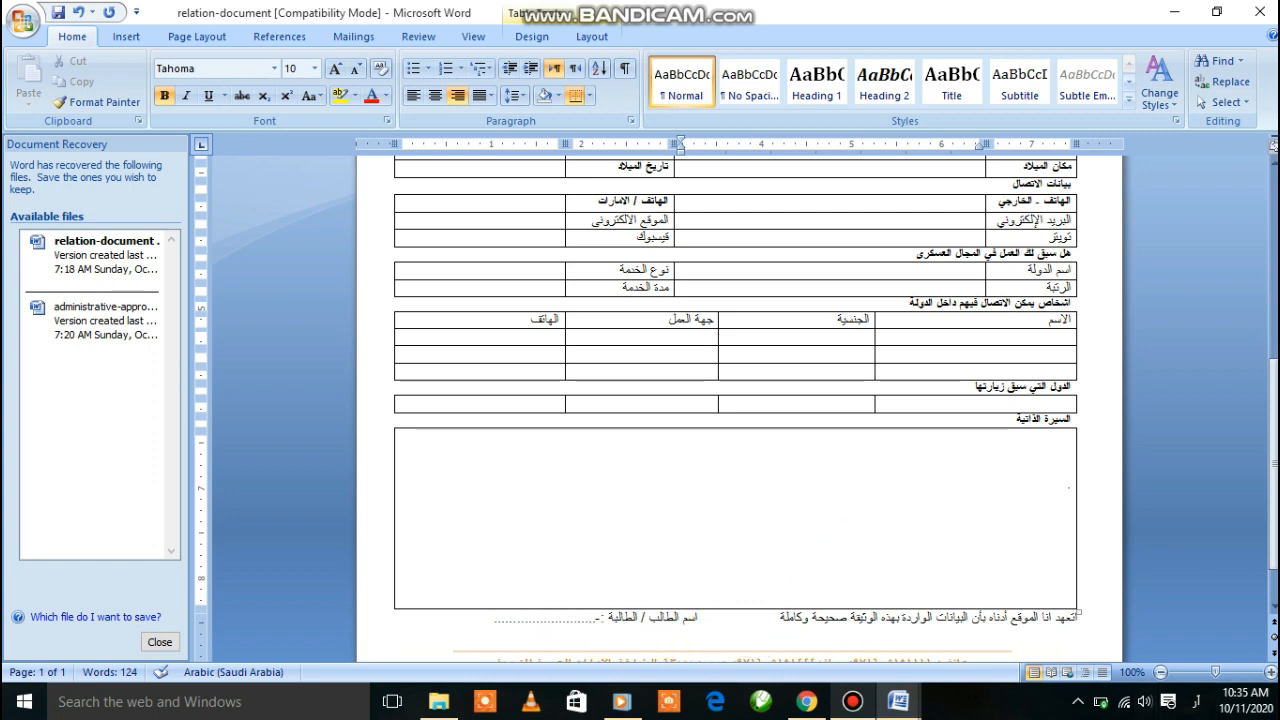
scroll(1238, 600, down, 2)
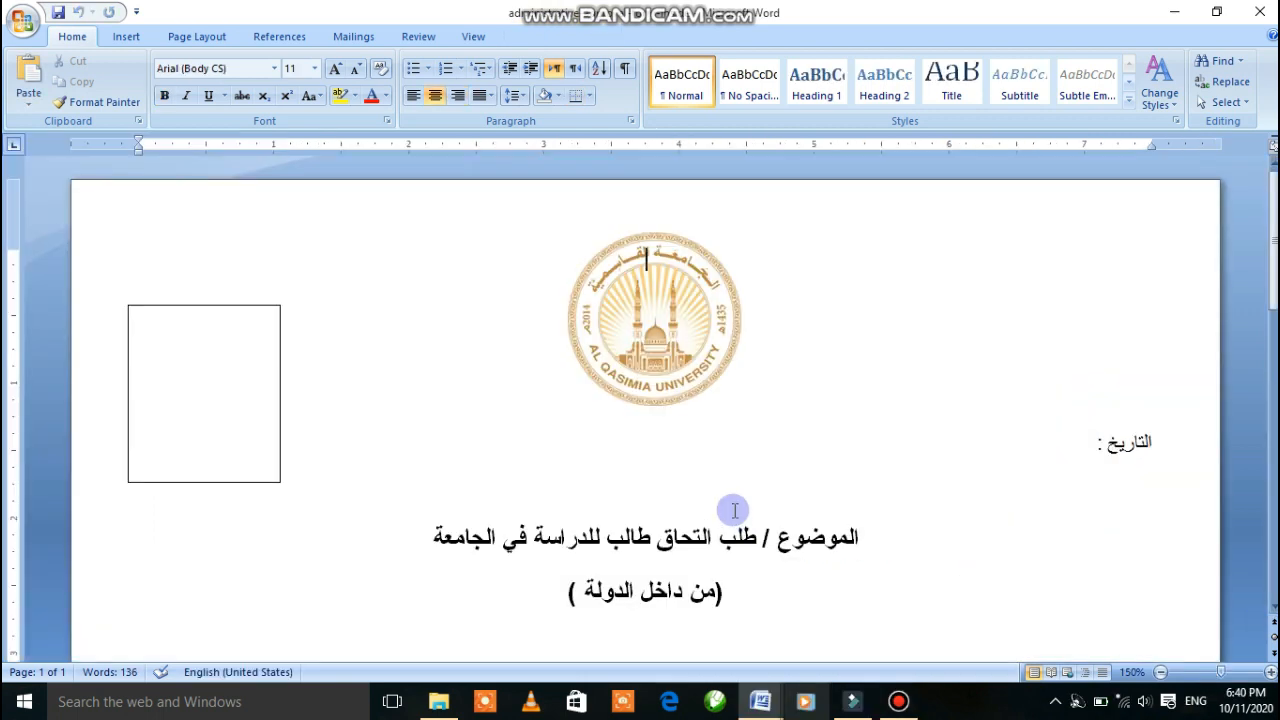
Read the admission request form down to its attachments list, then return to Chrome
scroll(735, 515, down, 7)
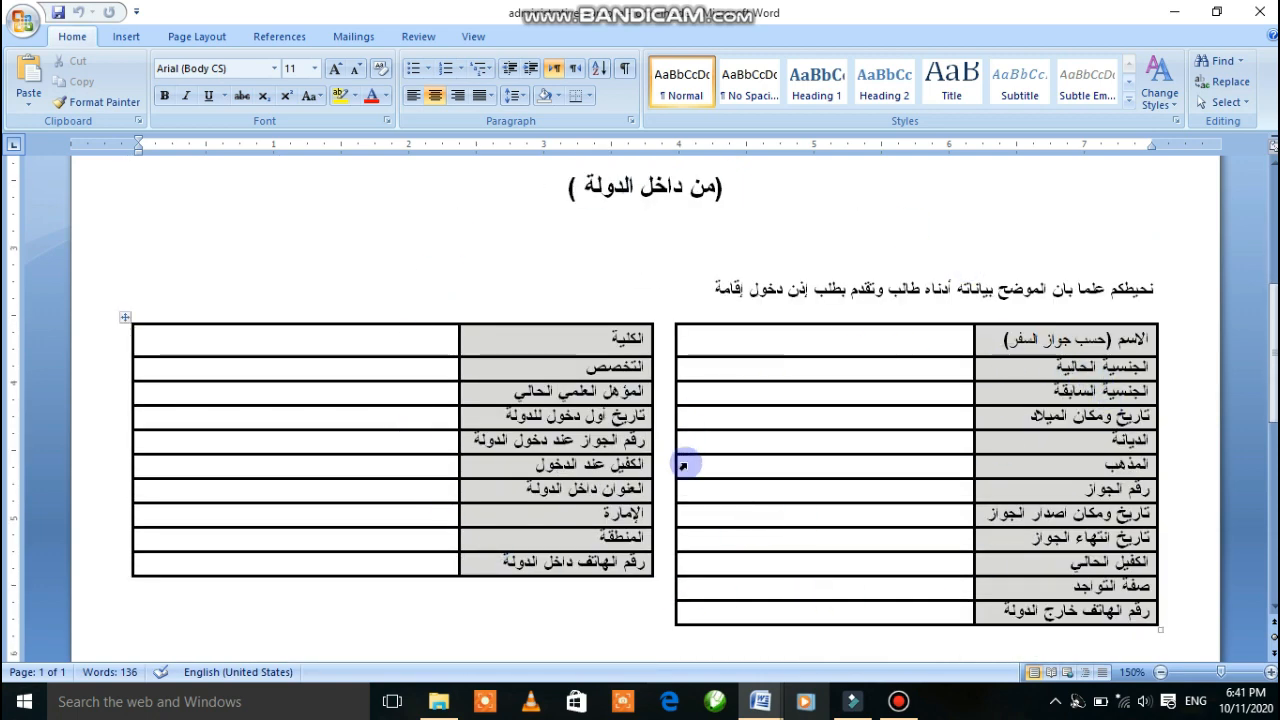
scroll(812, 482, down, 1)
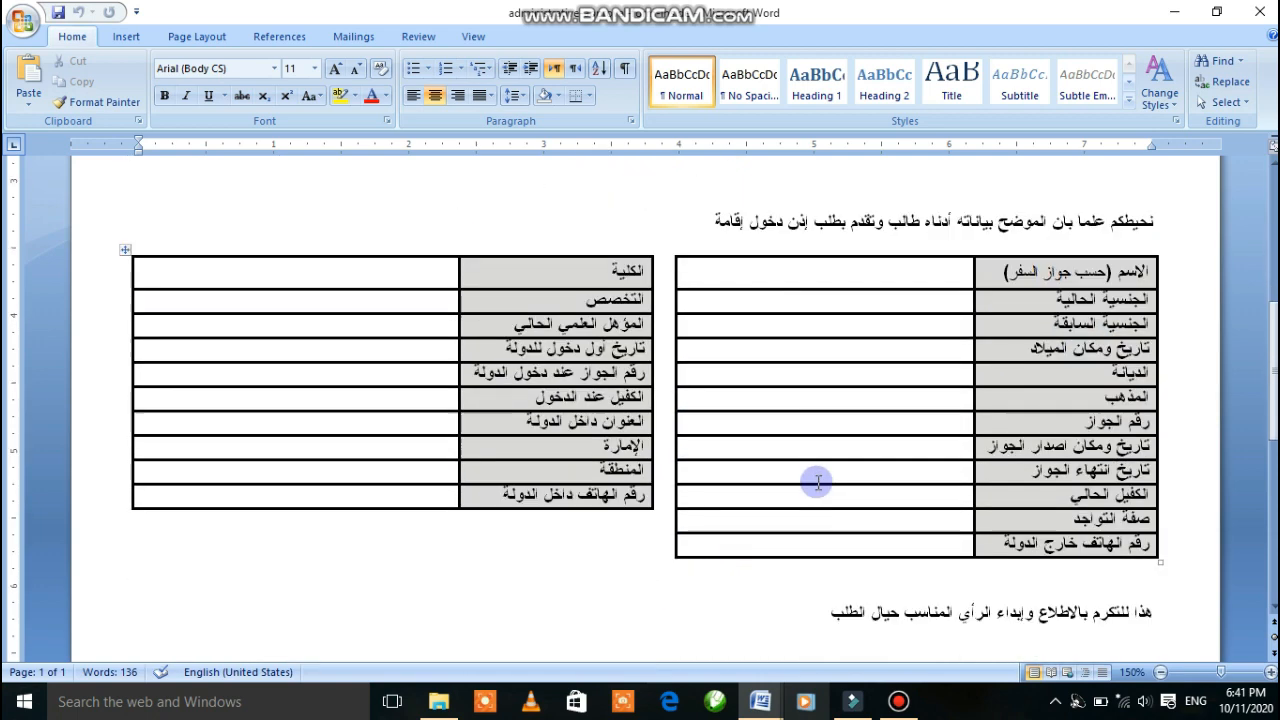
scroll(790, 515, down, 3)
scroll(840, 525, down, 2)
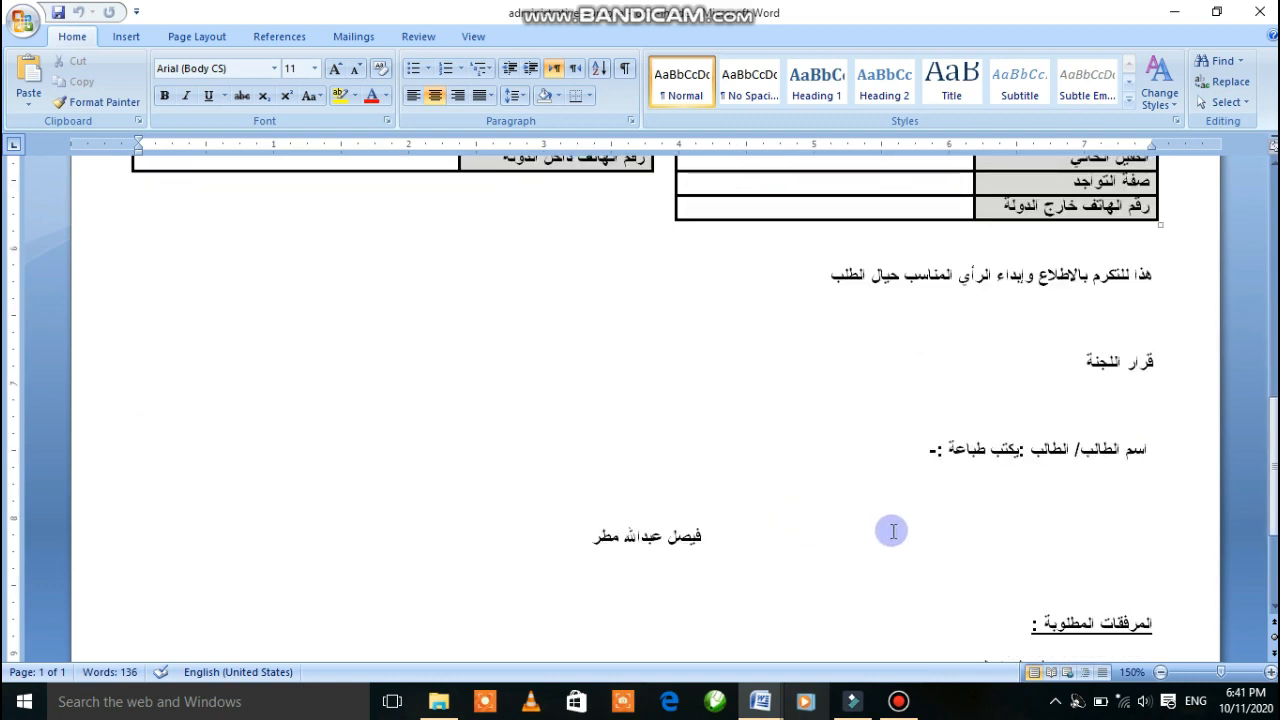
scroll(928, 575, down, 3)
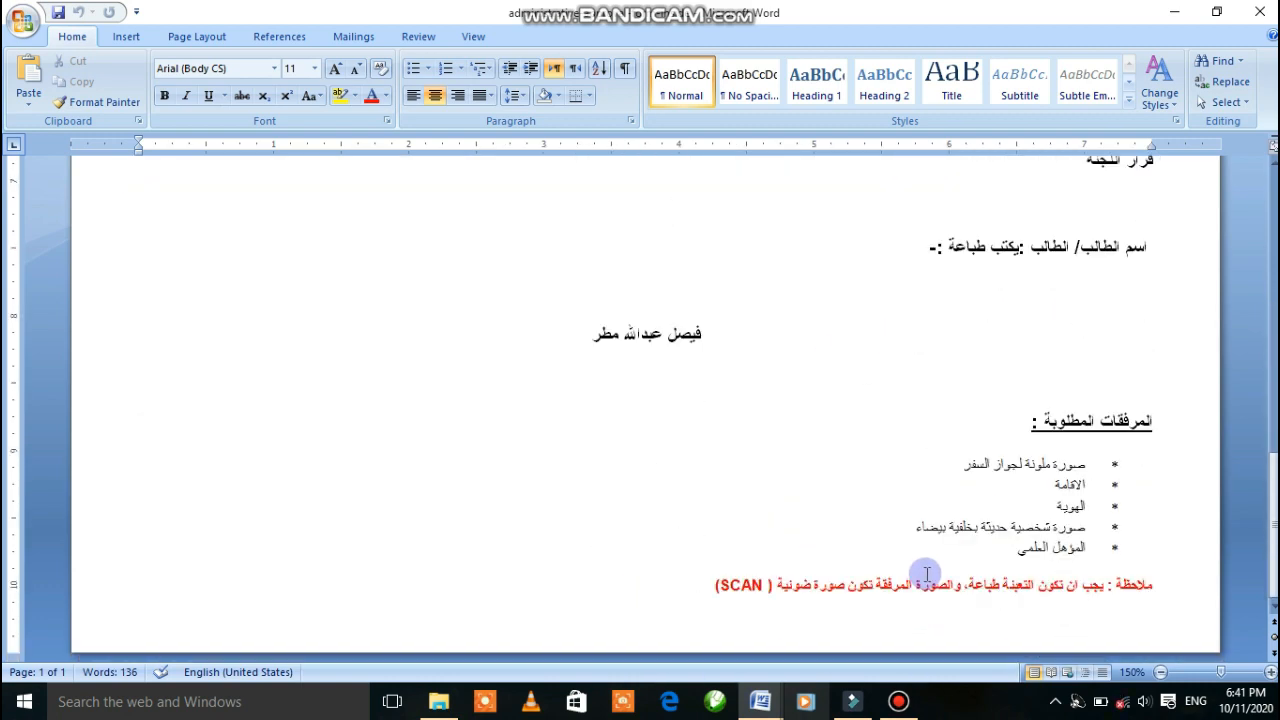
scroll(927, 573, up, 10)
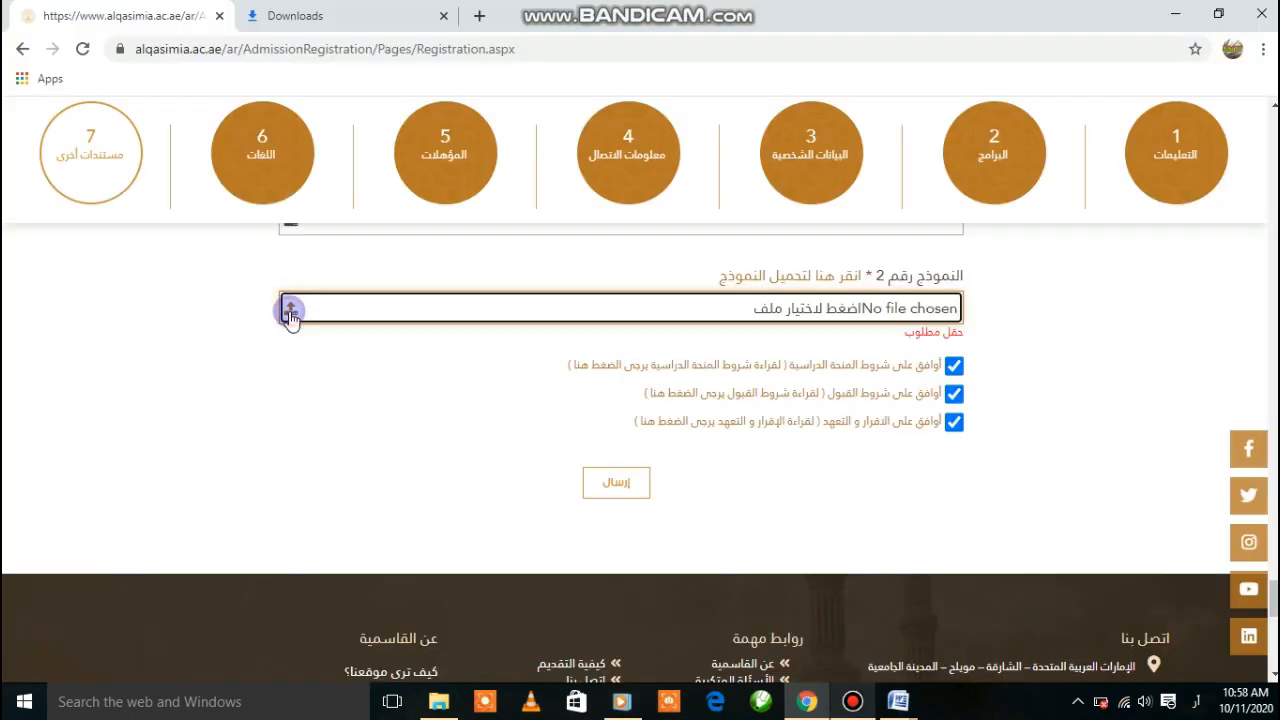
Upload the PERSONAL_DATA file for Form No. 2
click(289, 311)
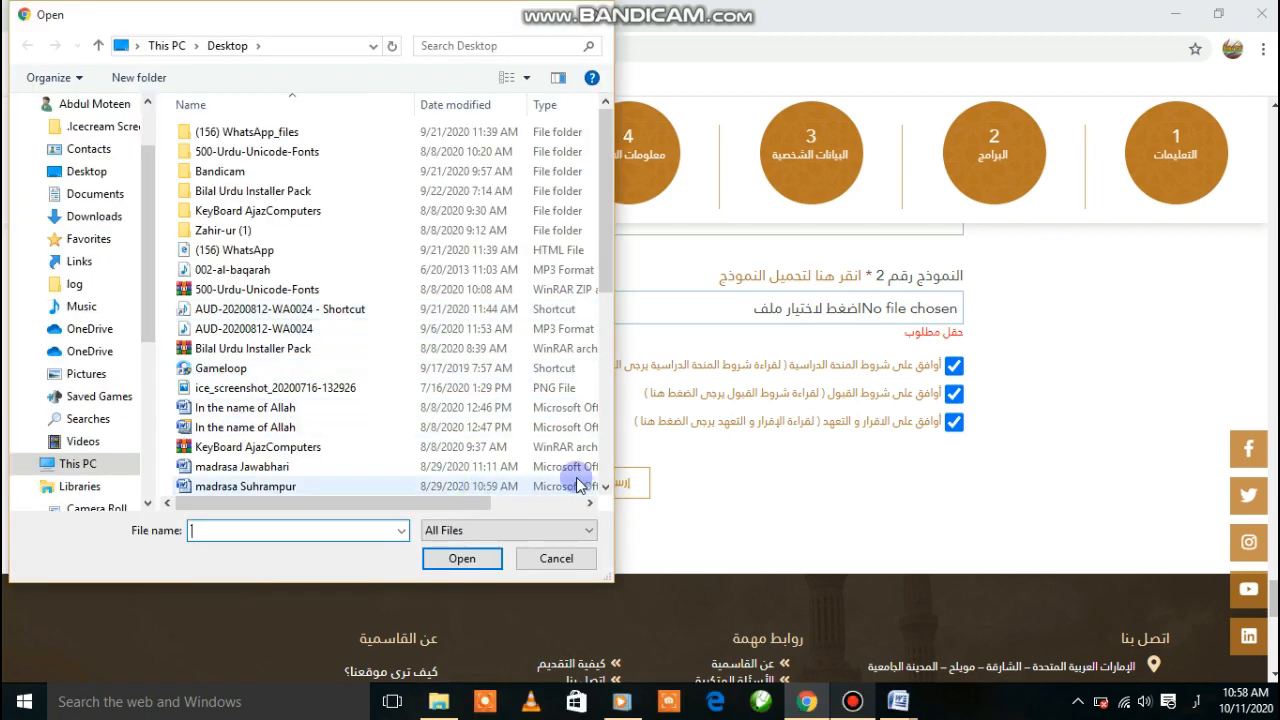
drag(606, 487, 606, 487)
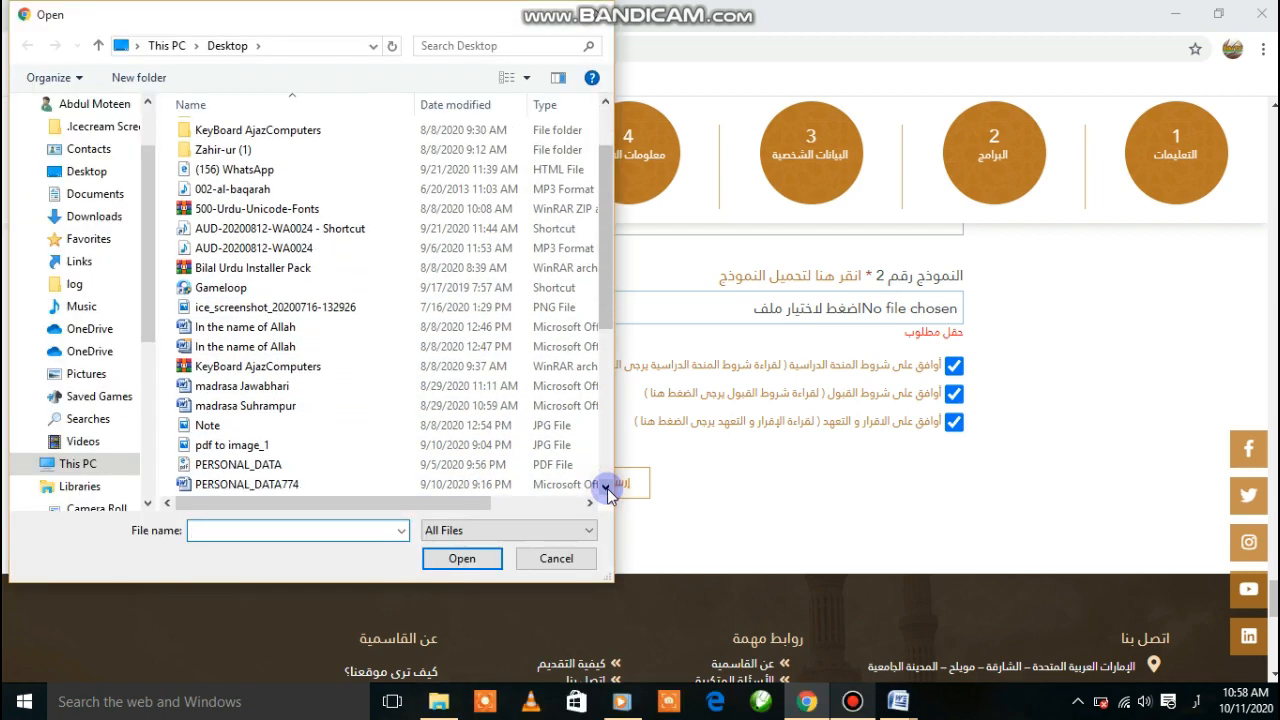
click(238, 346)
click(524, 559)
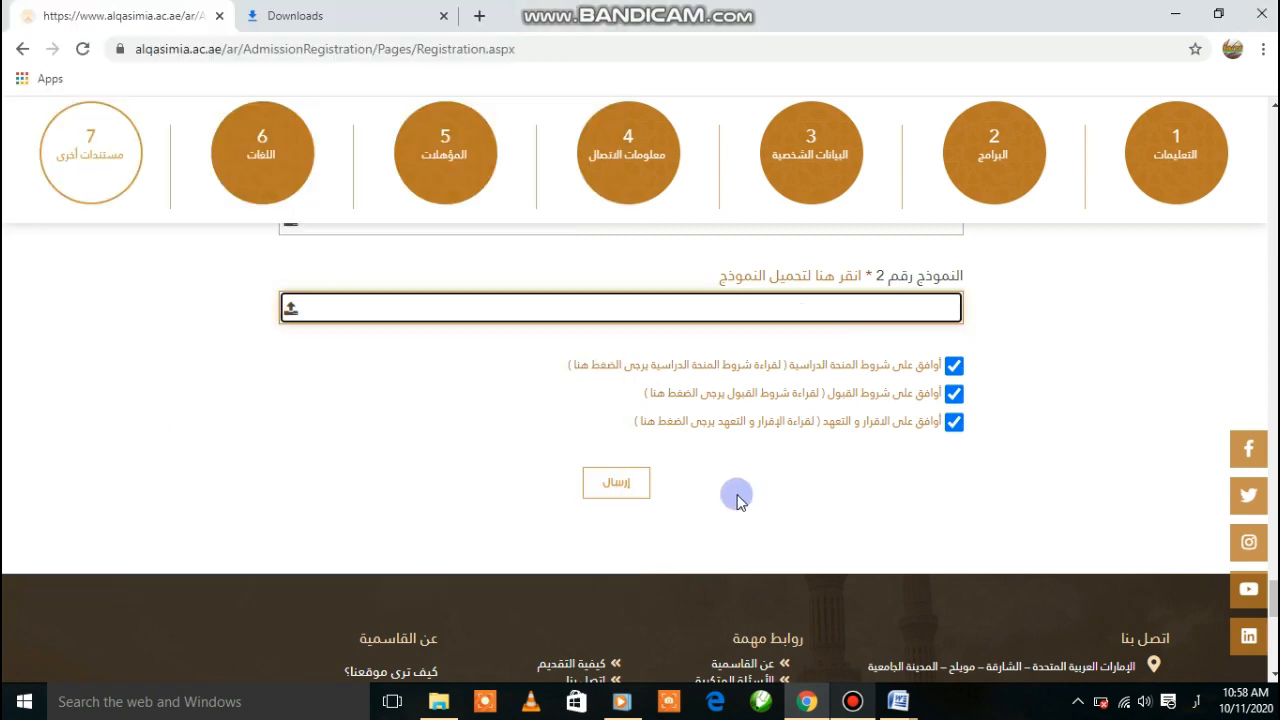
Attempt submission, then set the flagged birth city to كاتماندو
click(619, 497)
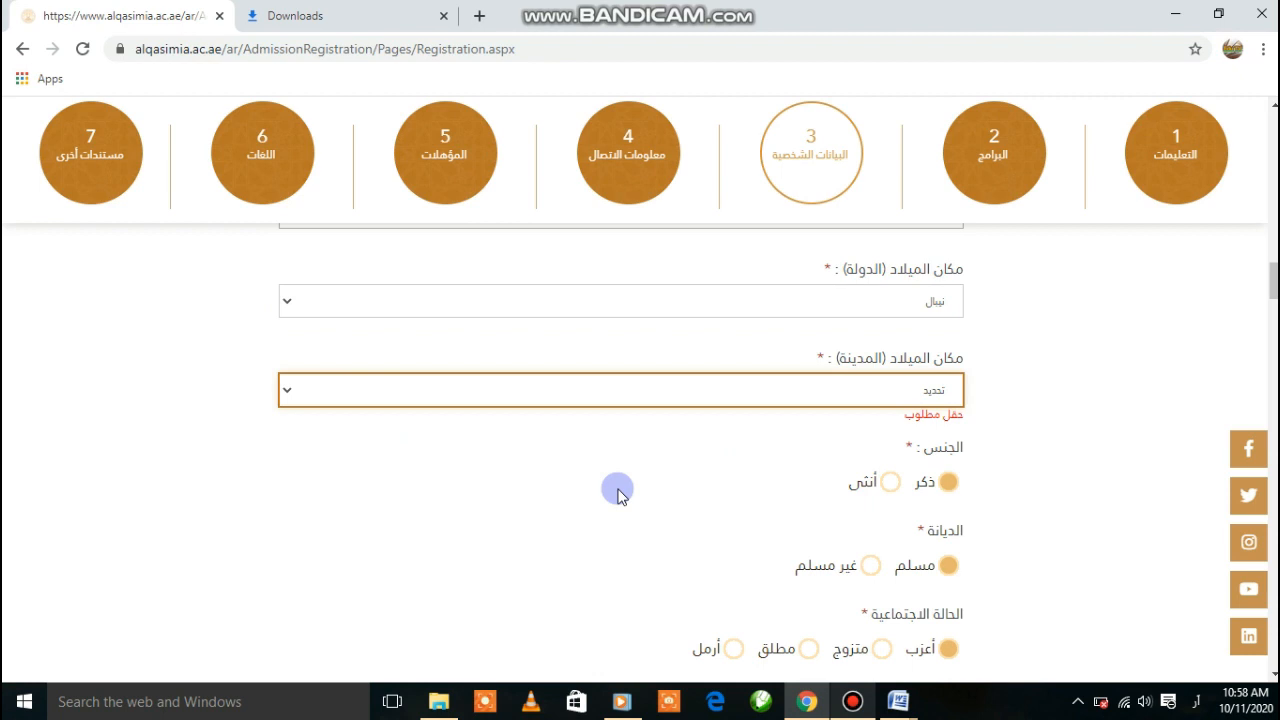
click(853, 395)
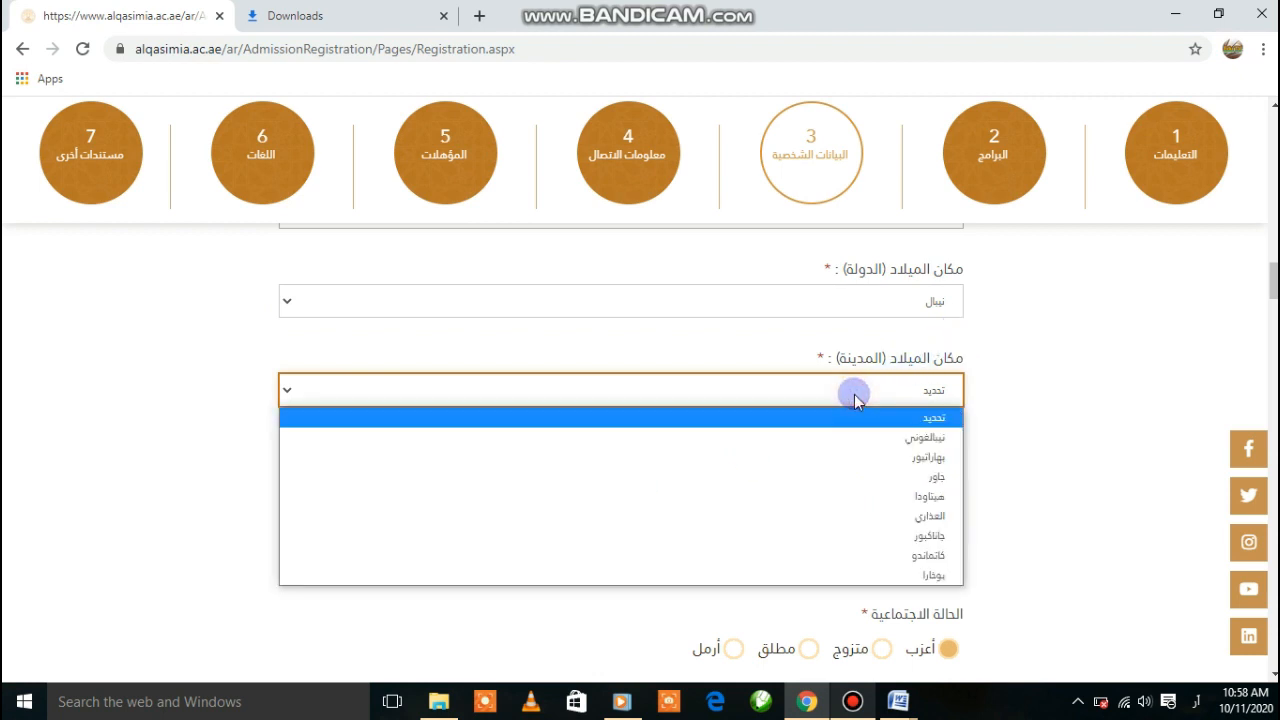
click(920, 556)
scroll(620, 450, down, 20)
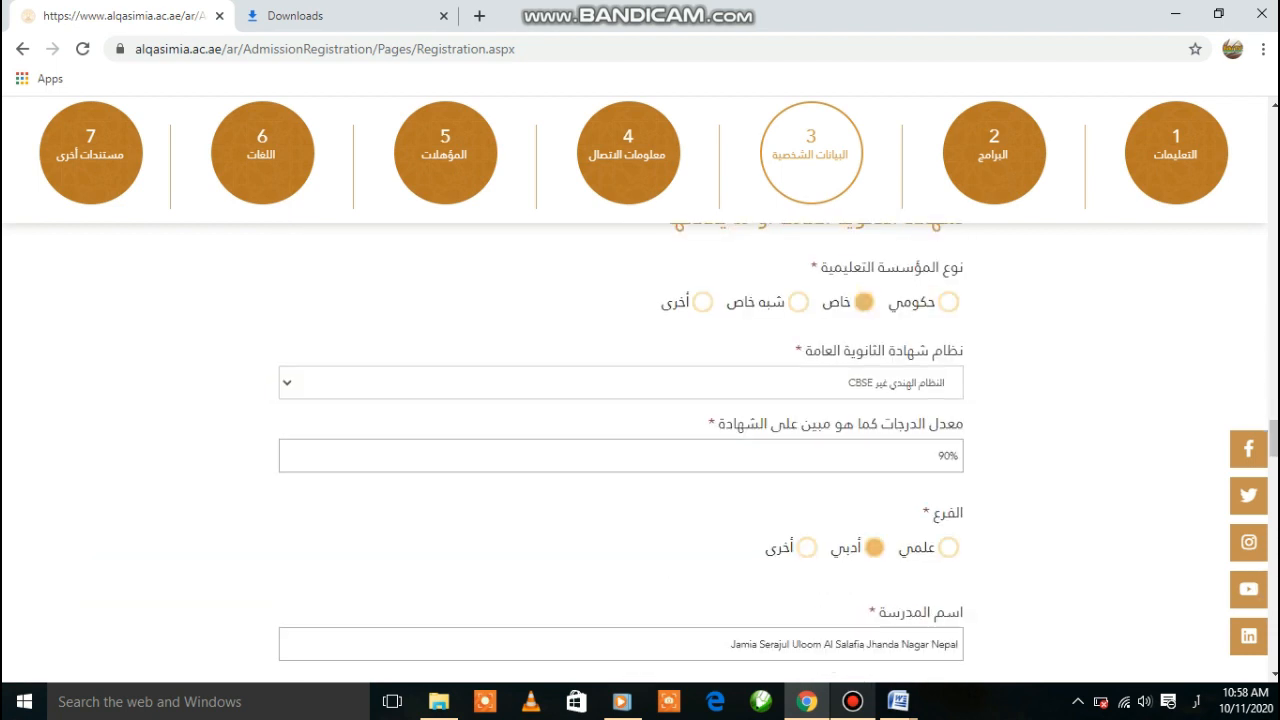
scroll(620, 450, down, 20)
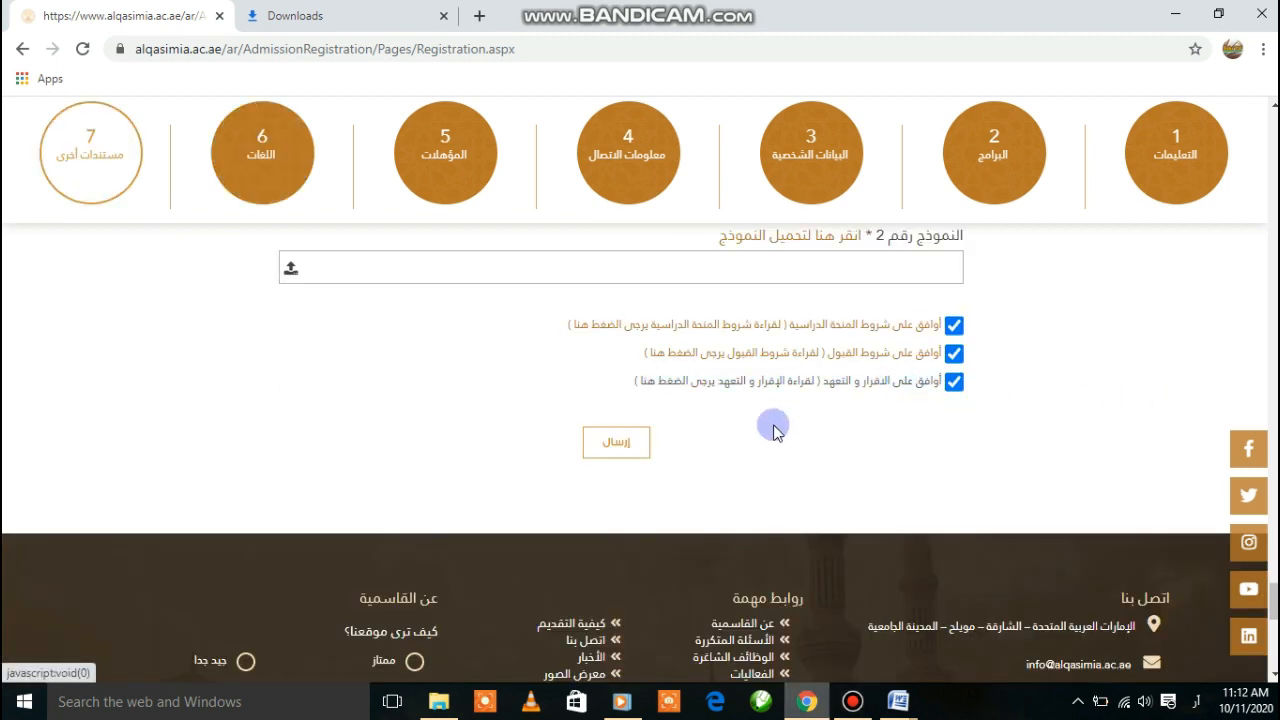
Submit the completed admission application with the إرسال button
click(607, 446)
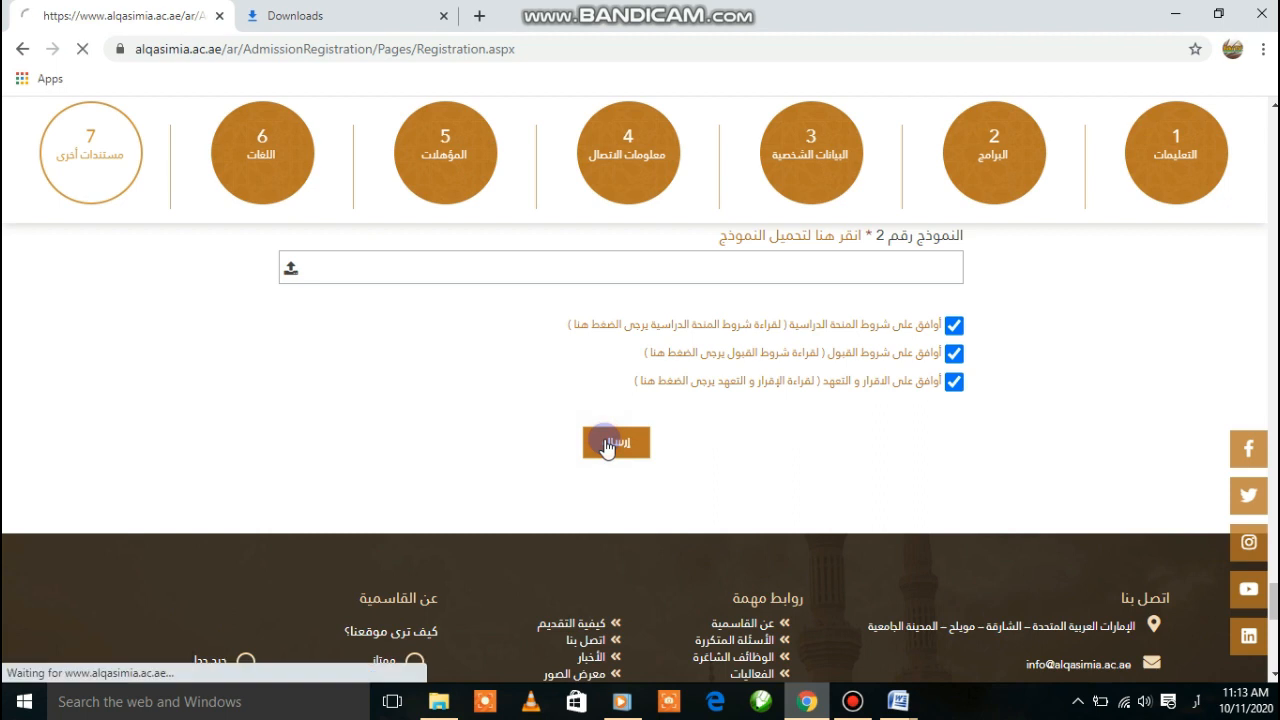